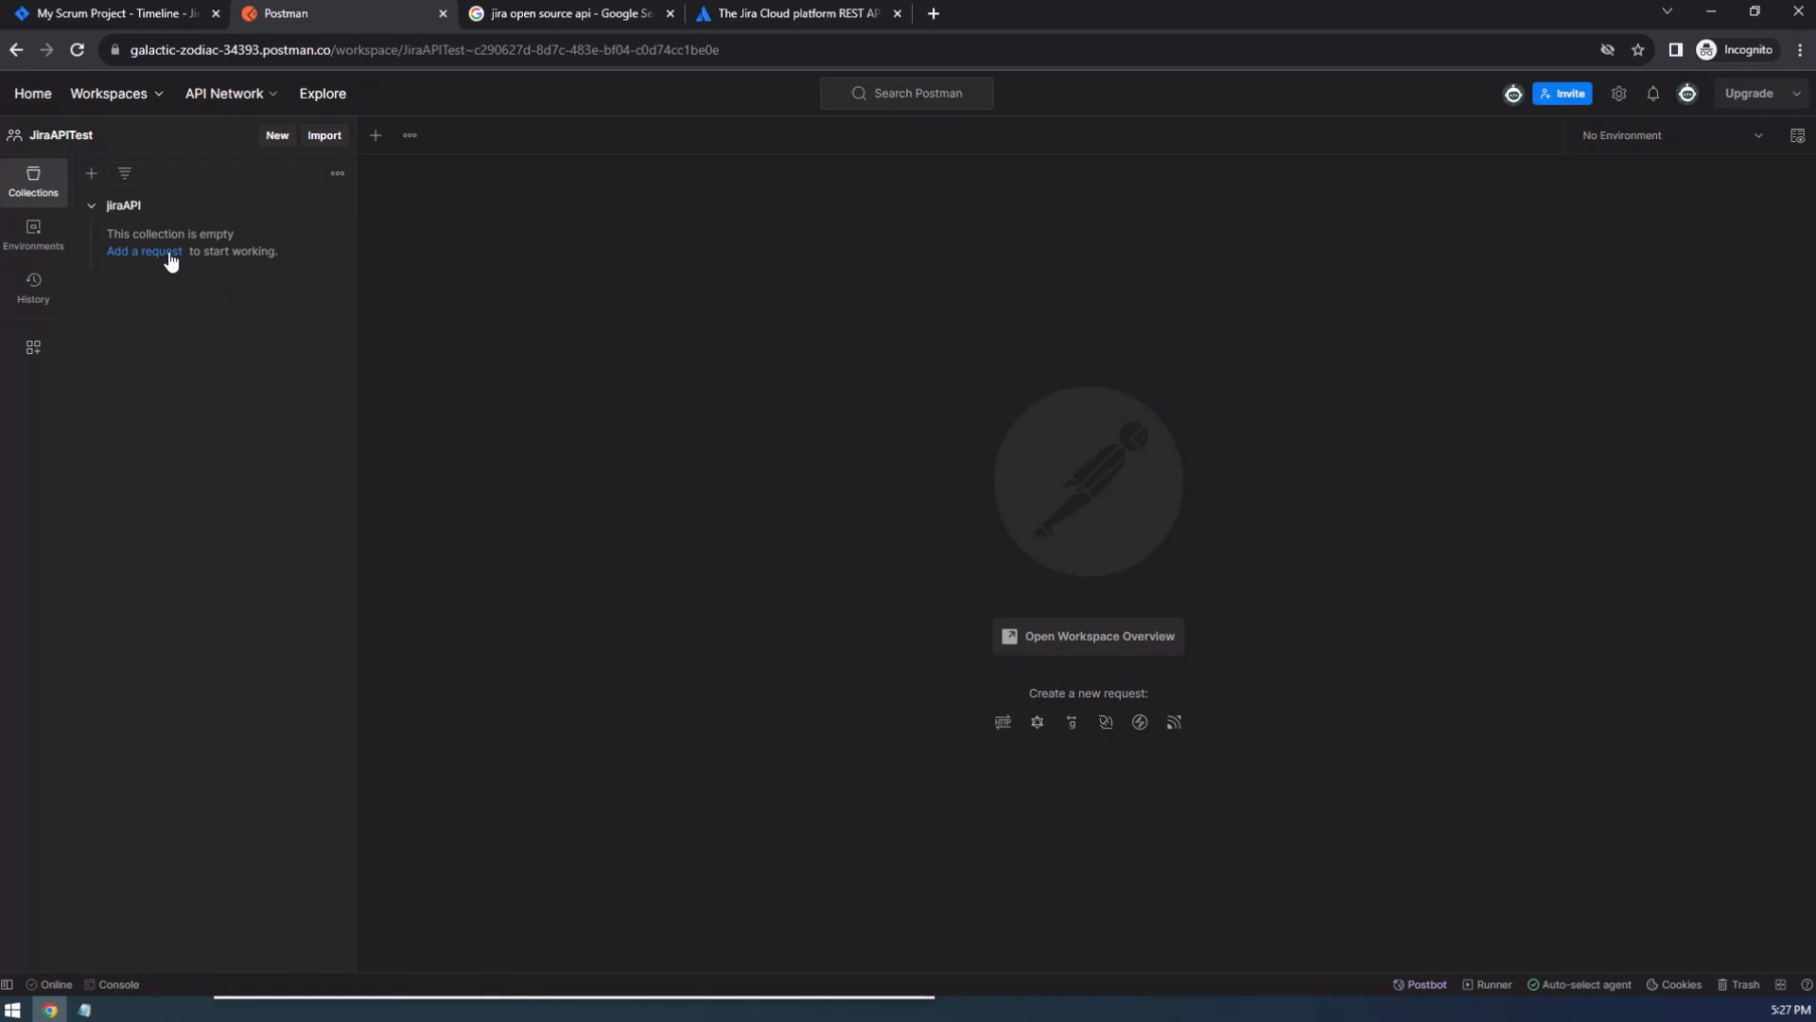
Open the jiraAPI collection and review its authorization settings.
click(138, 205)
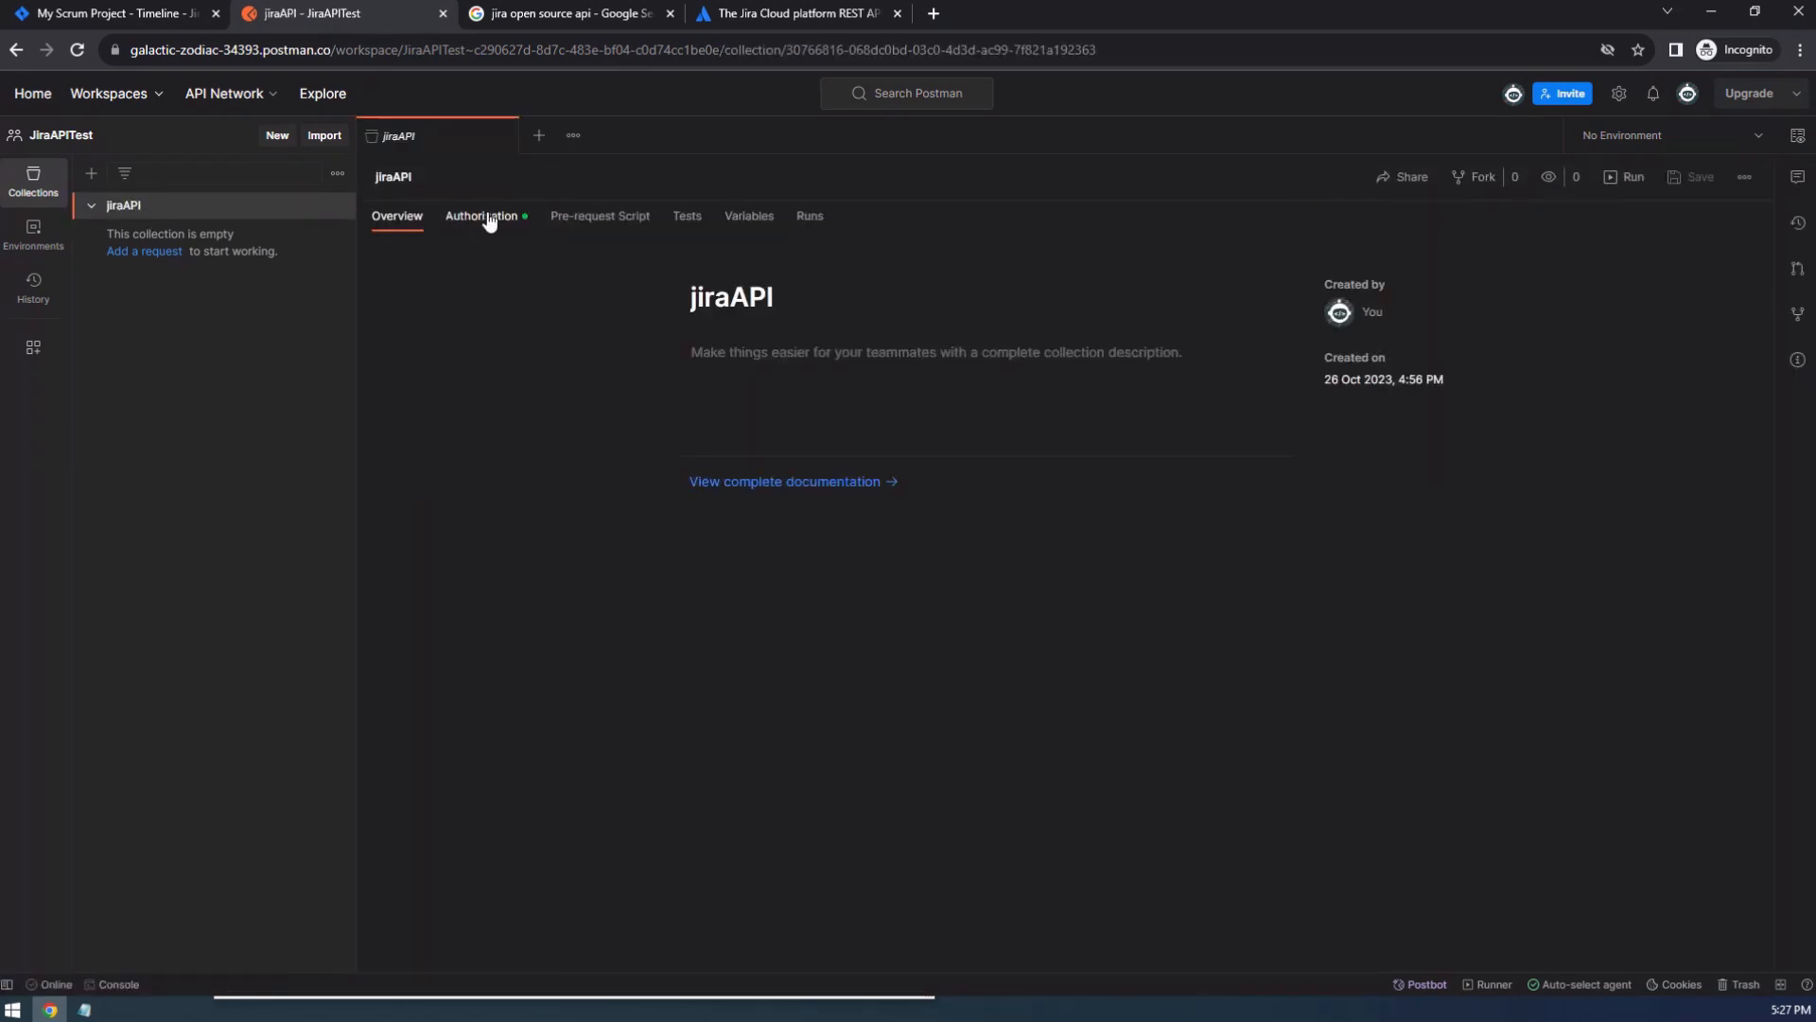
click(486, 217)
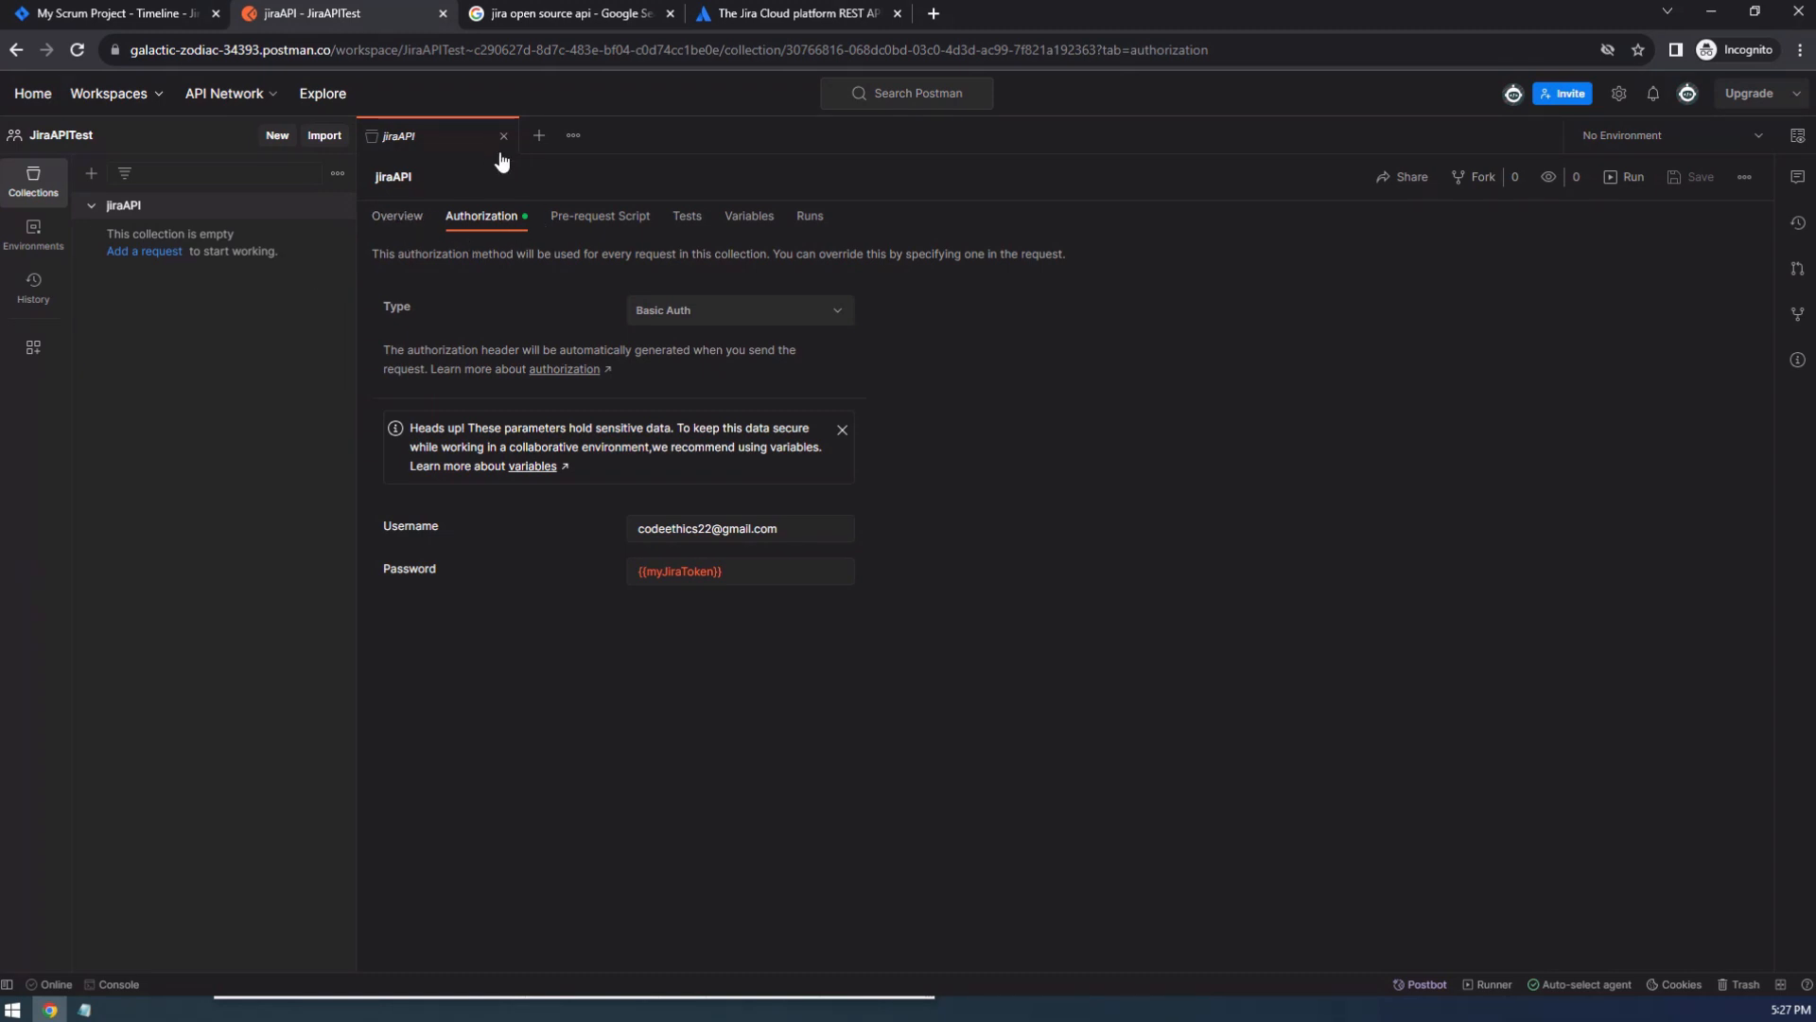
Add a request to the jiraAPI collection and view its available authorization types.
click(152, 252)
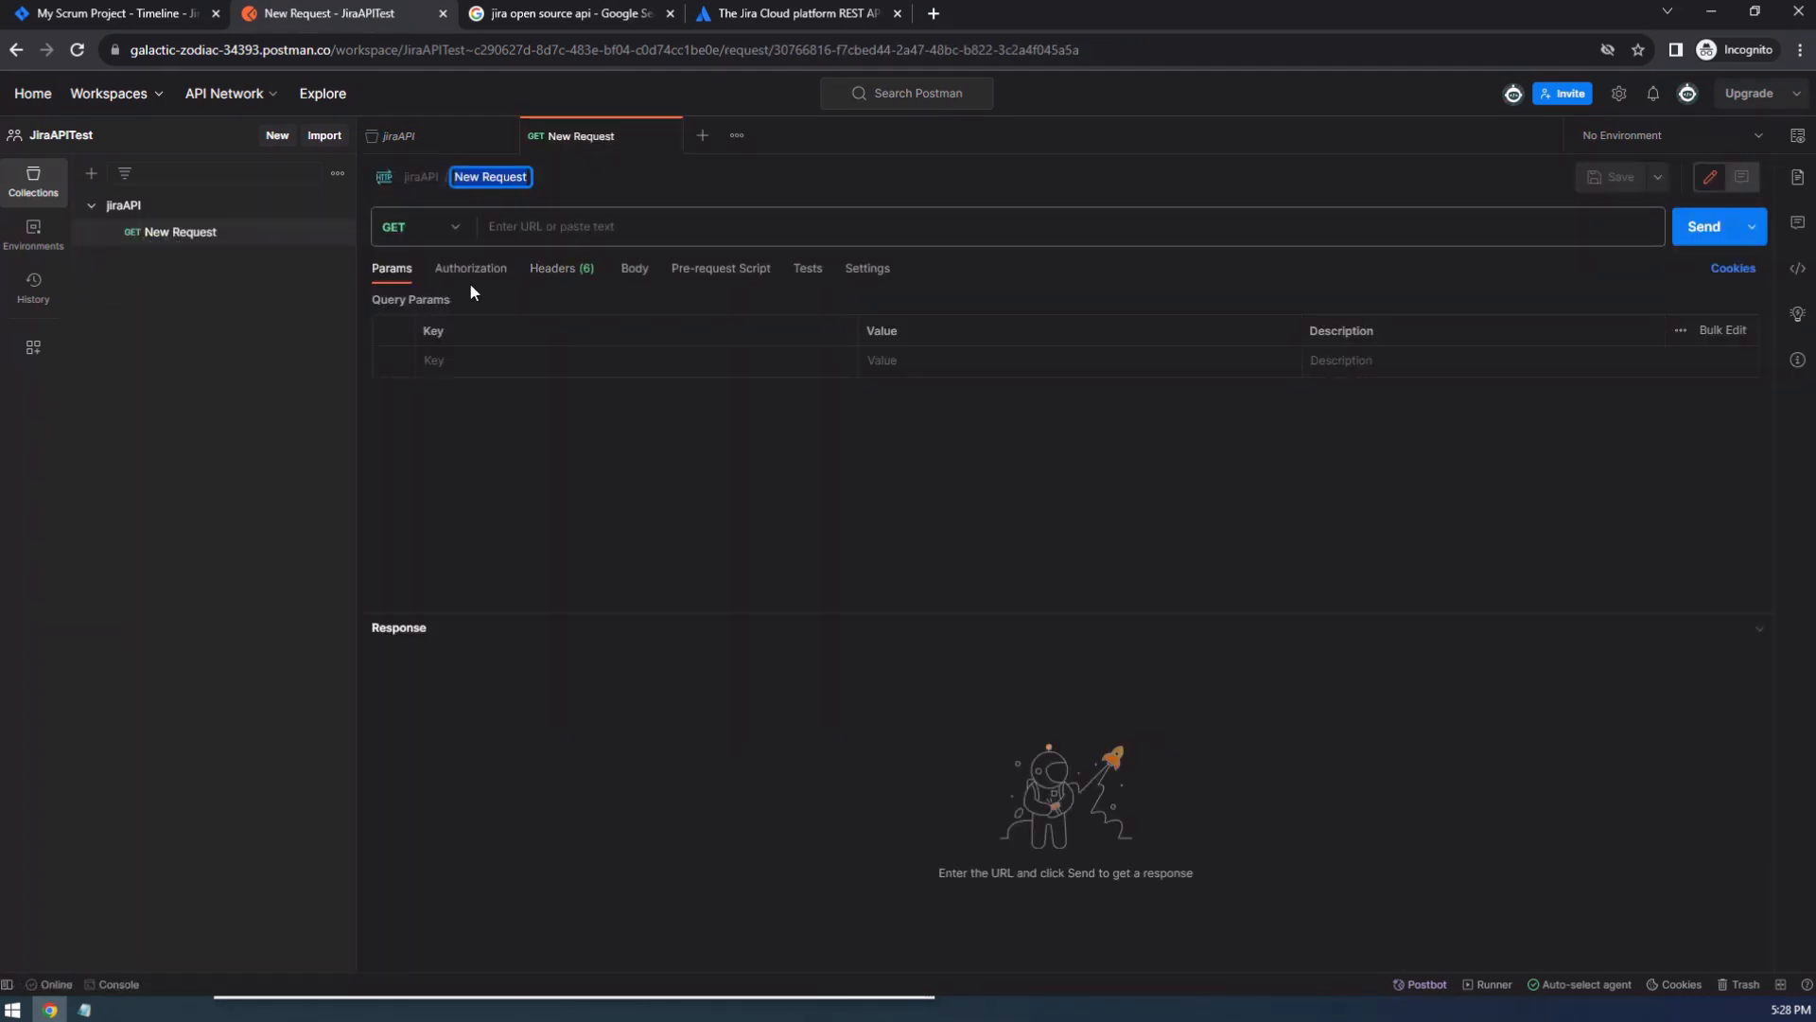
click(473, 269)
click(686, 319)
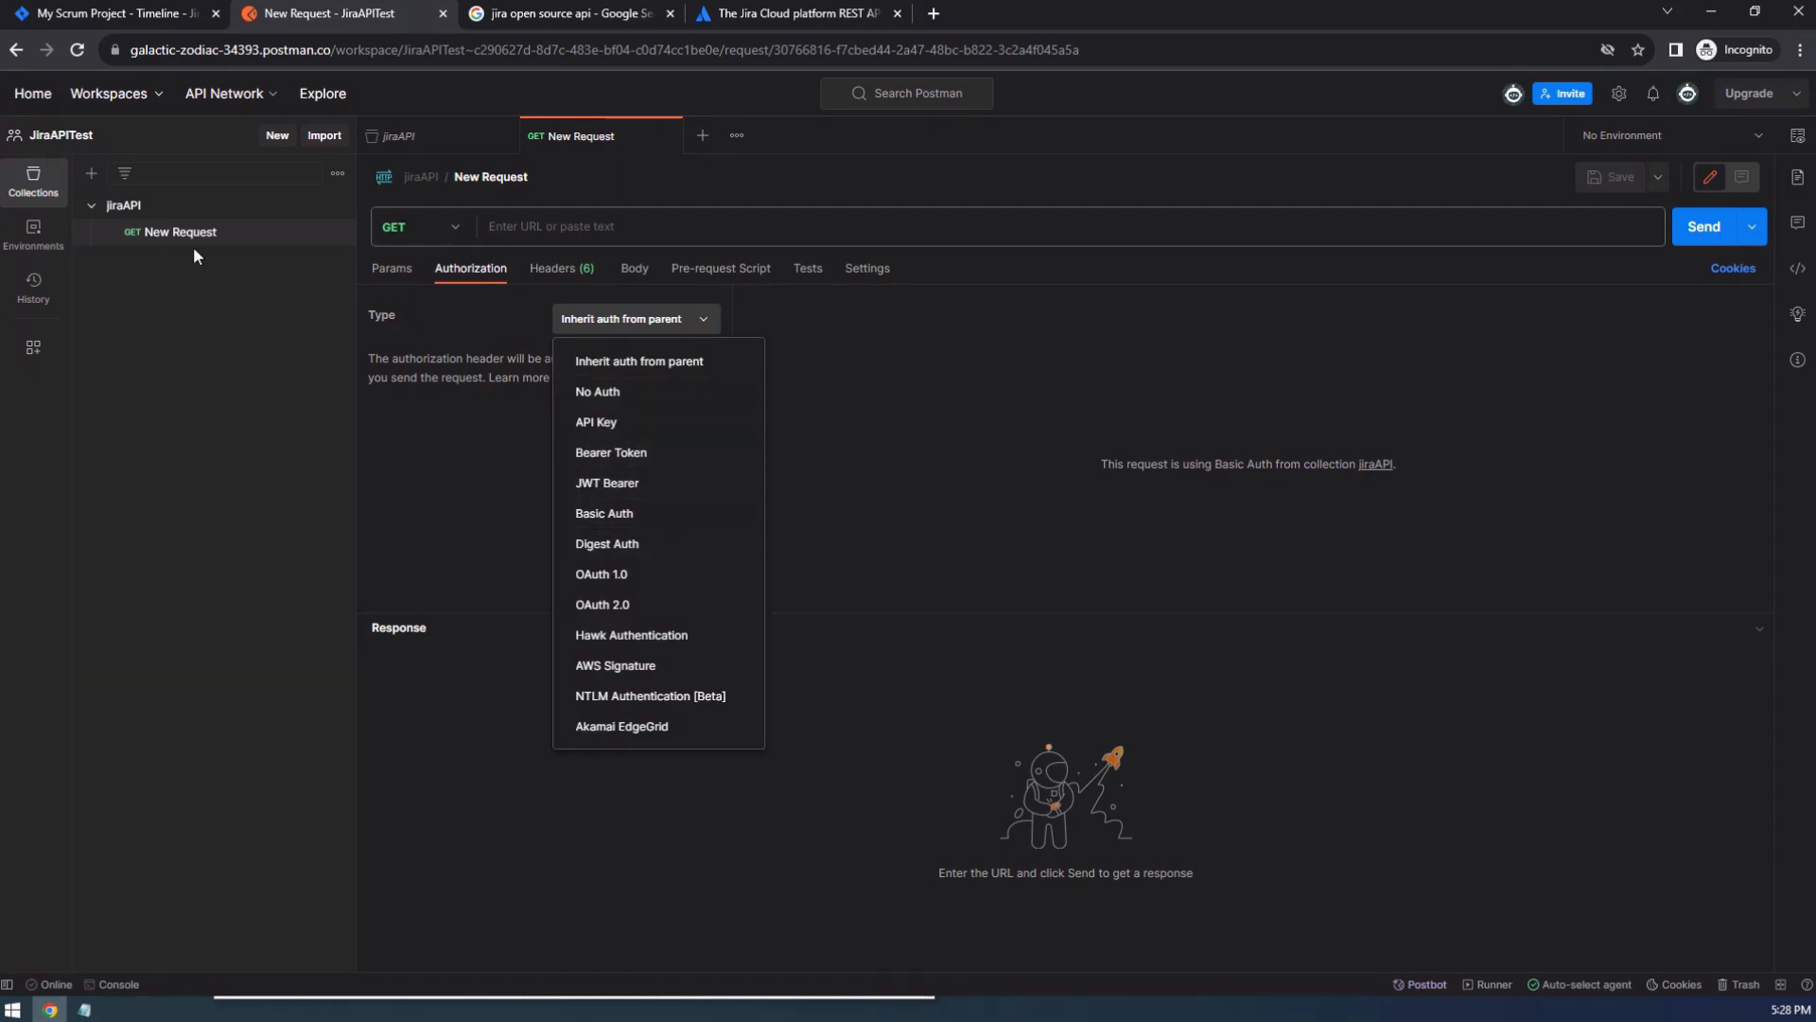
click(218, 309)
Set the new request's HTTP method to POST.
click(416, 227)
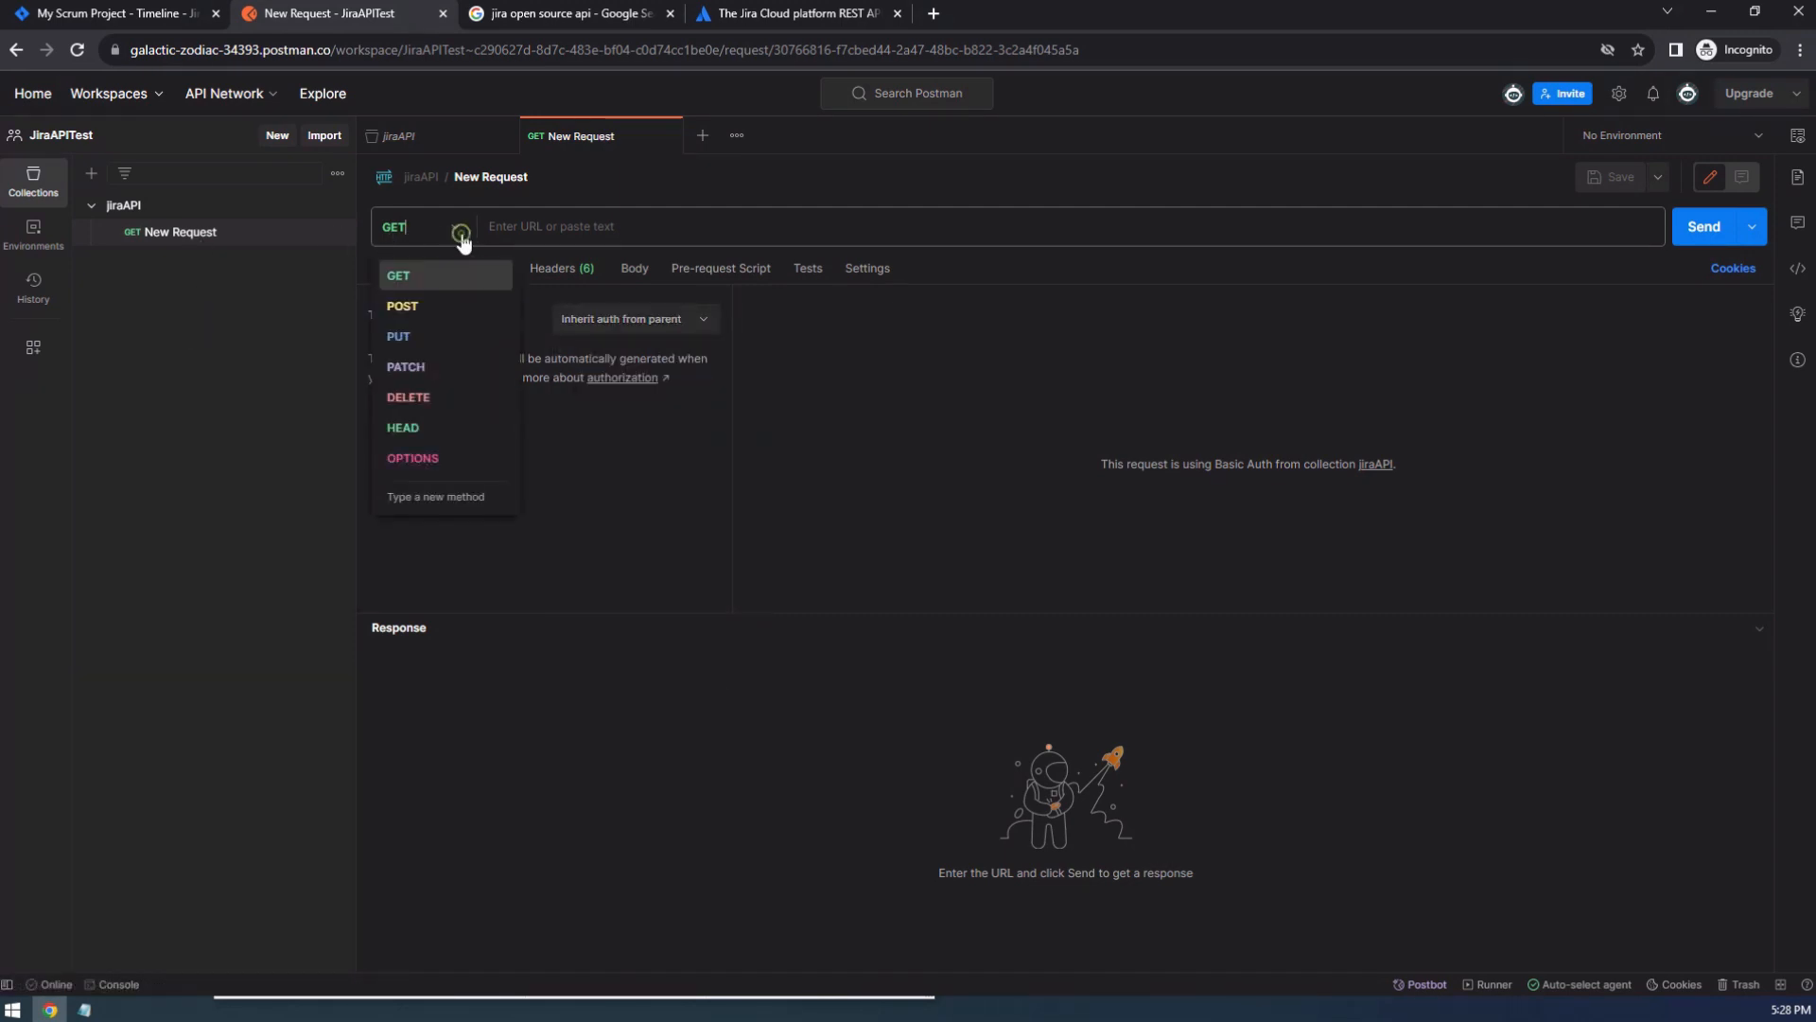
click(415, 310)
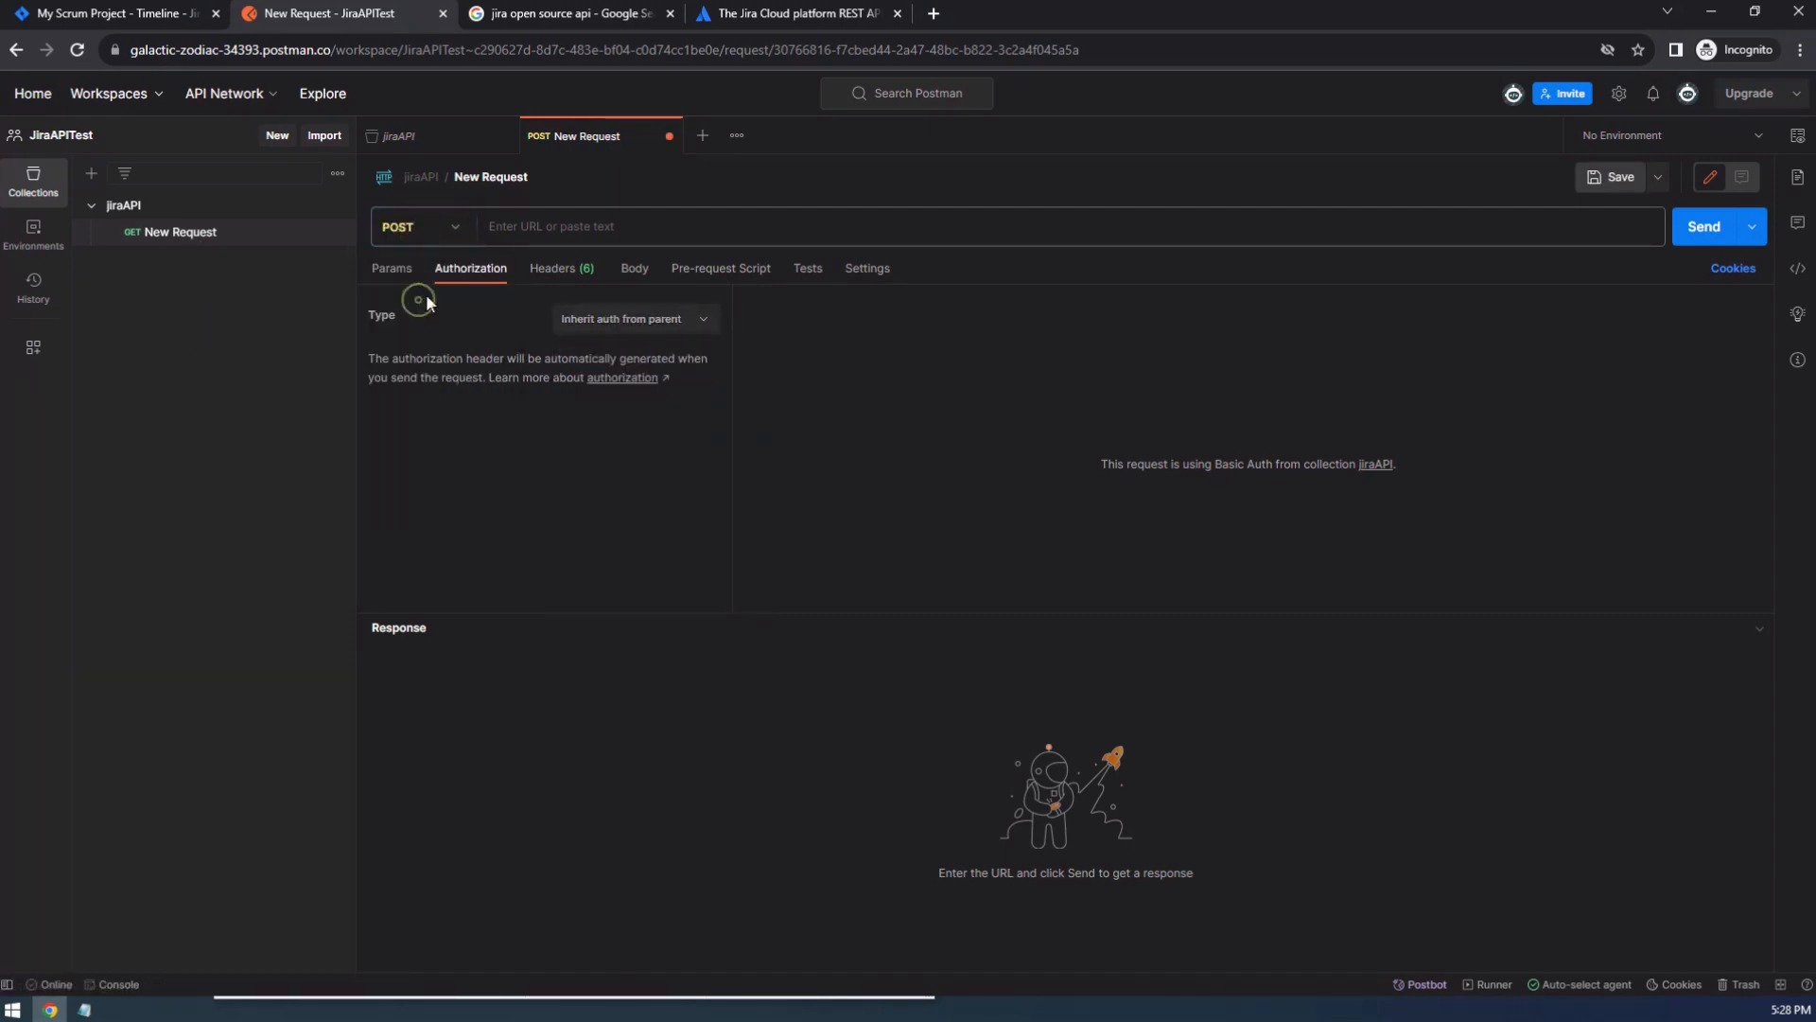
click(471, 233)
click(597, 415)
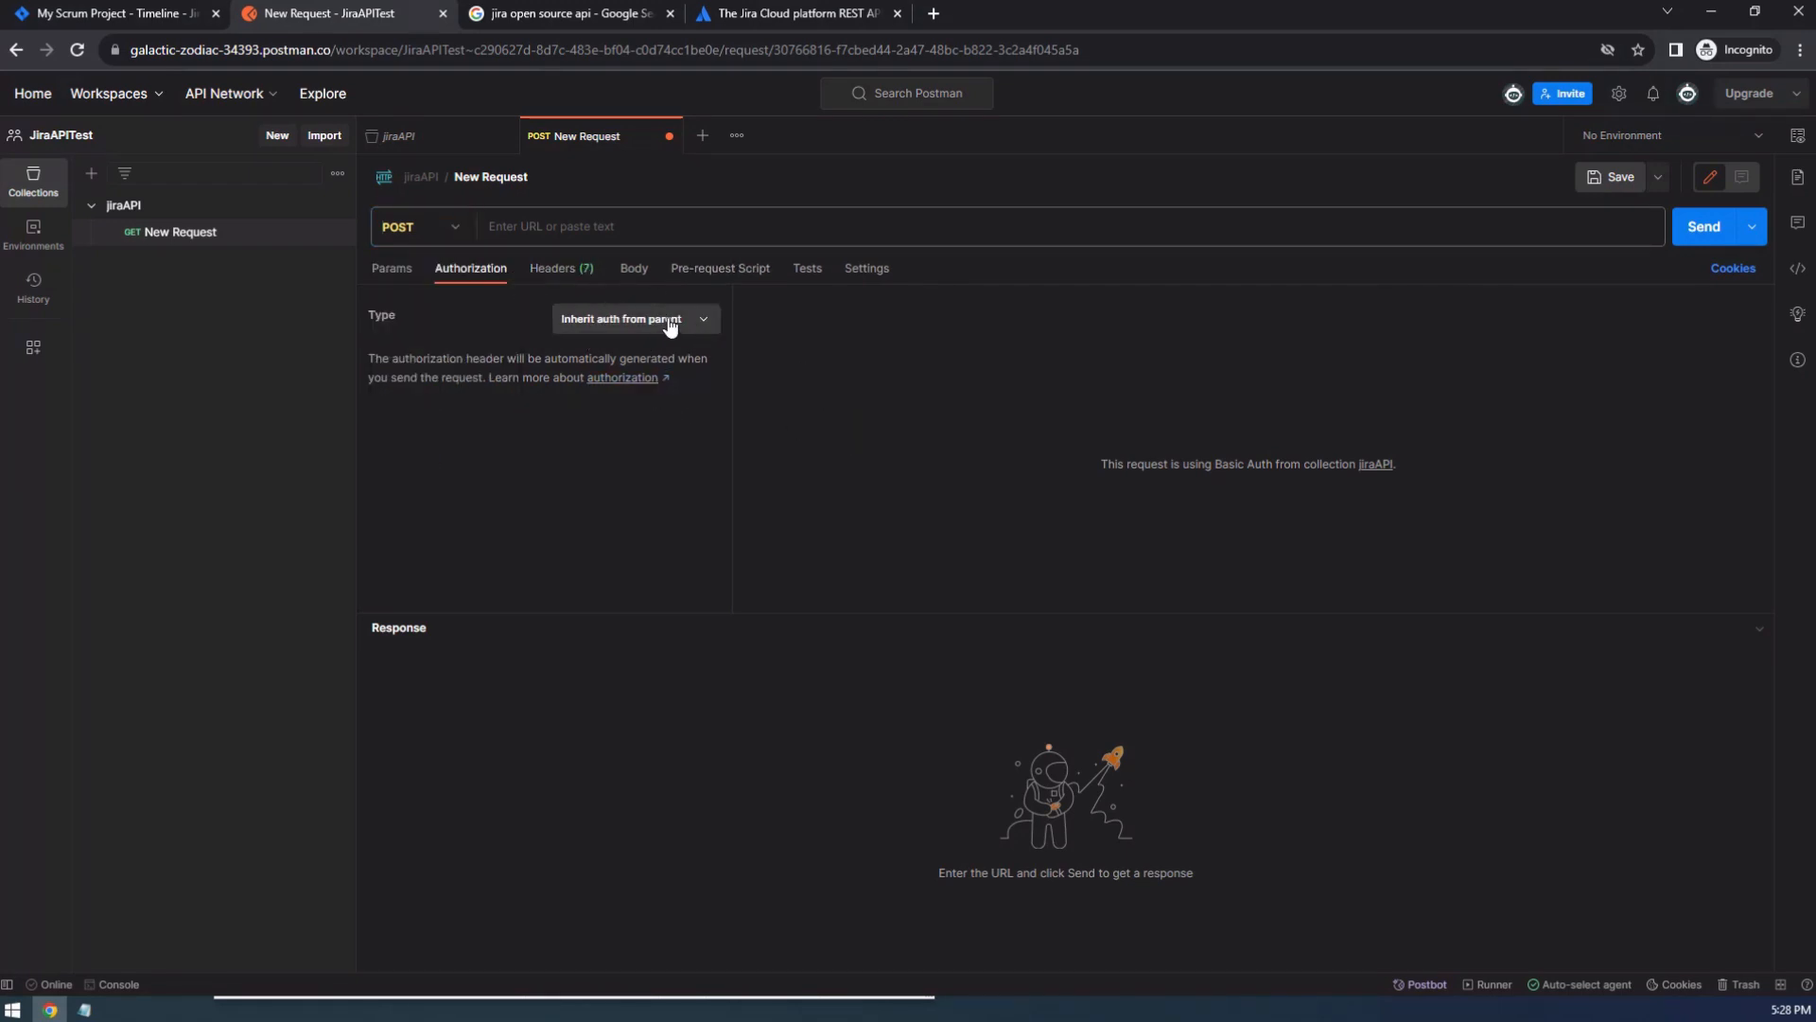
Compare the jiraAPI collection's authorization settings with the request's inherited authorization option.
click(428, 139)
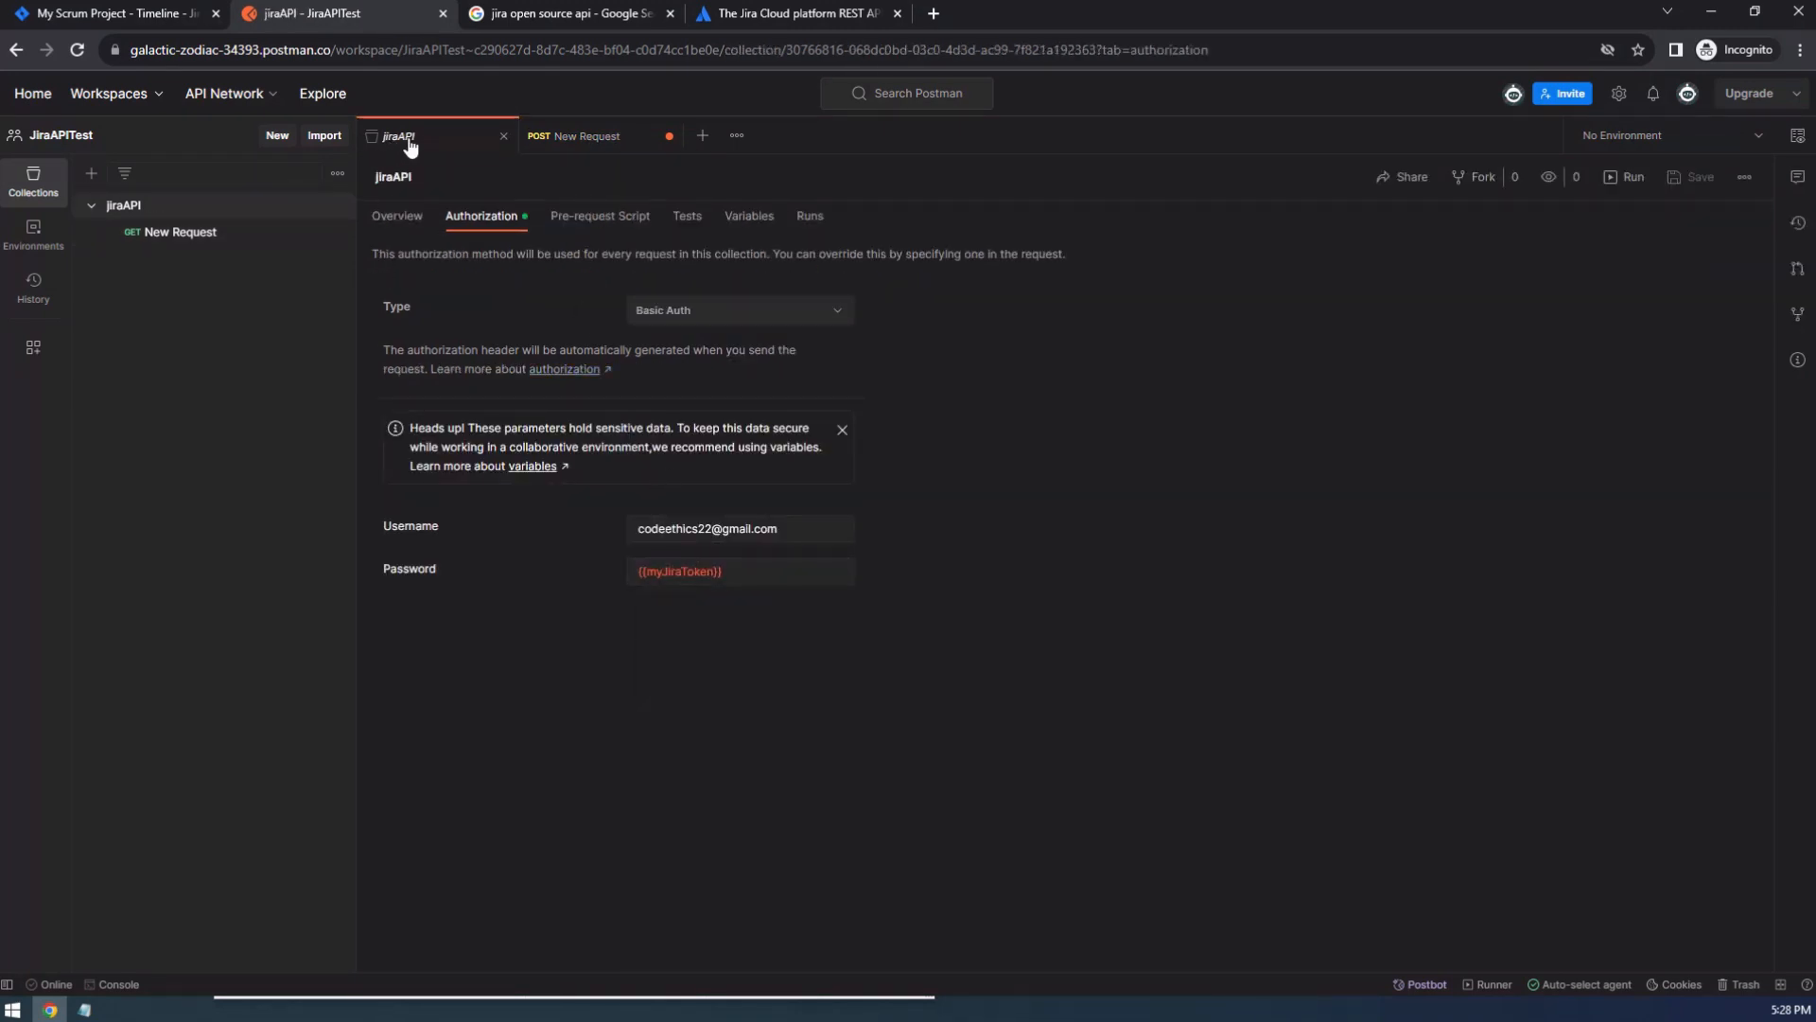
click(610, 138)
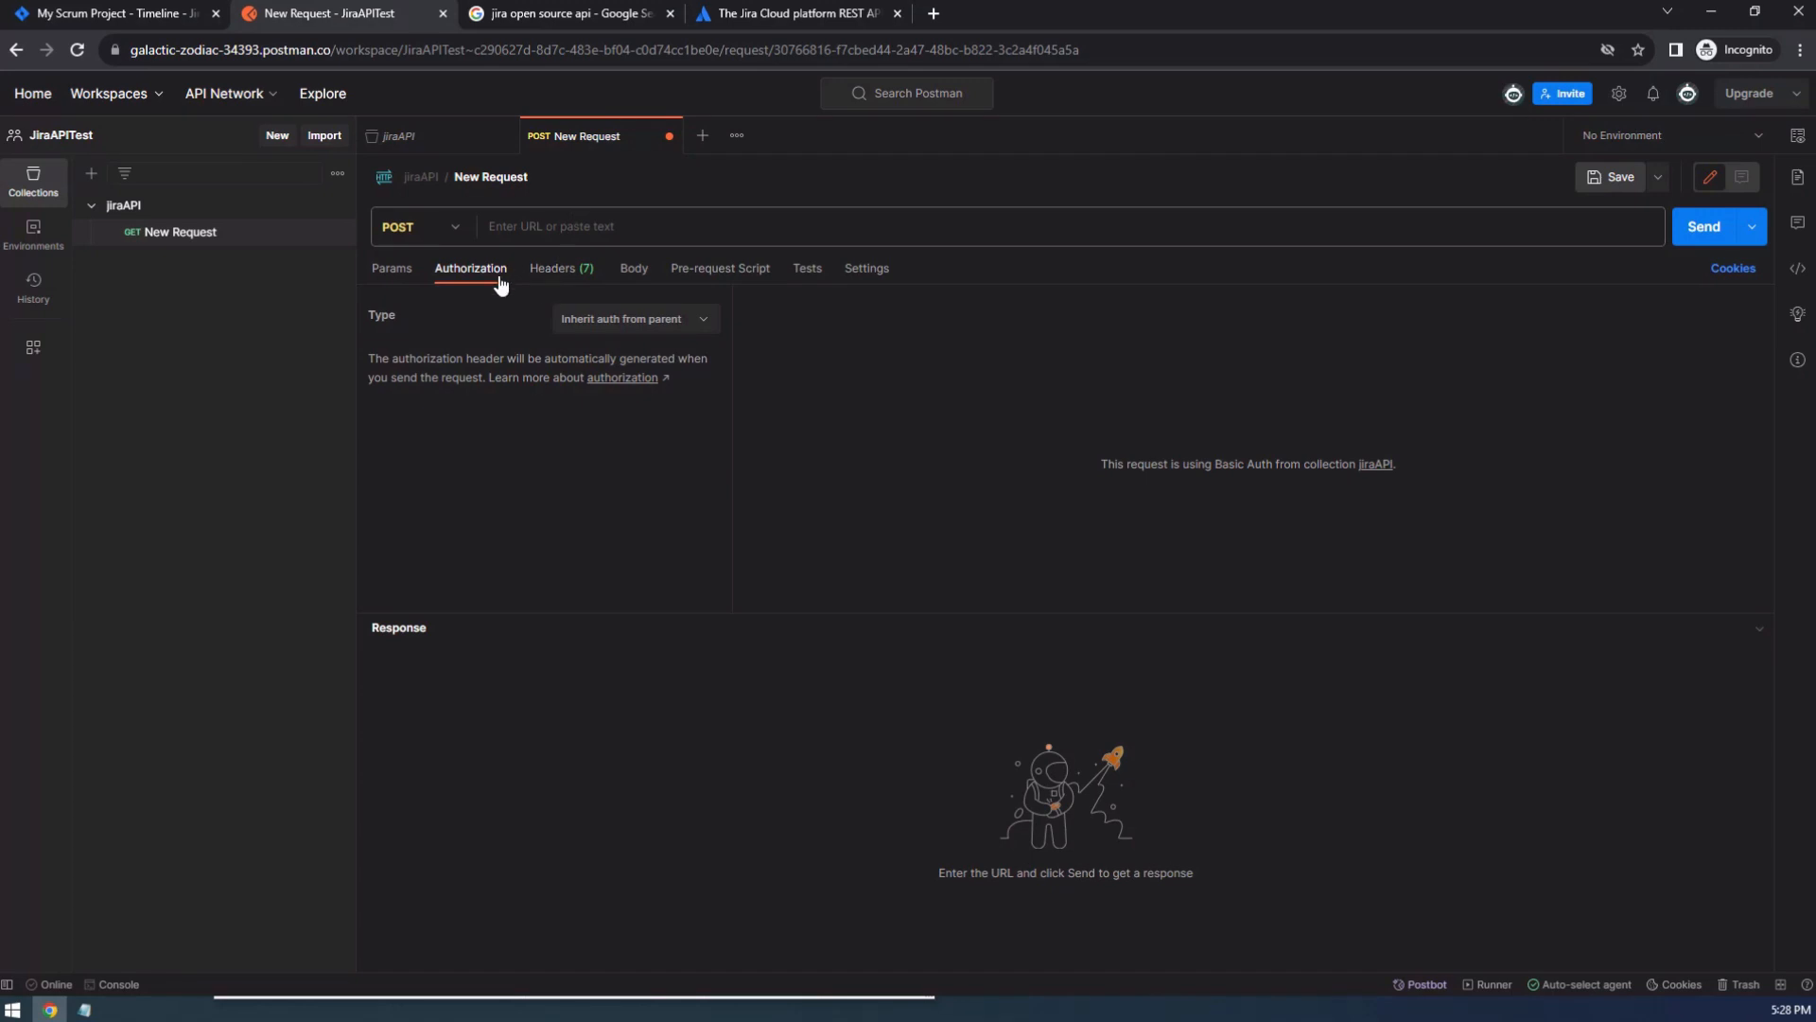
click(662, 319)
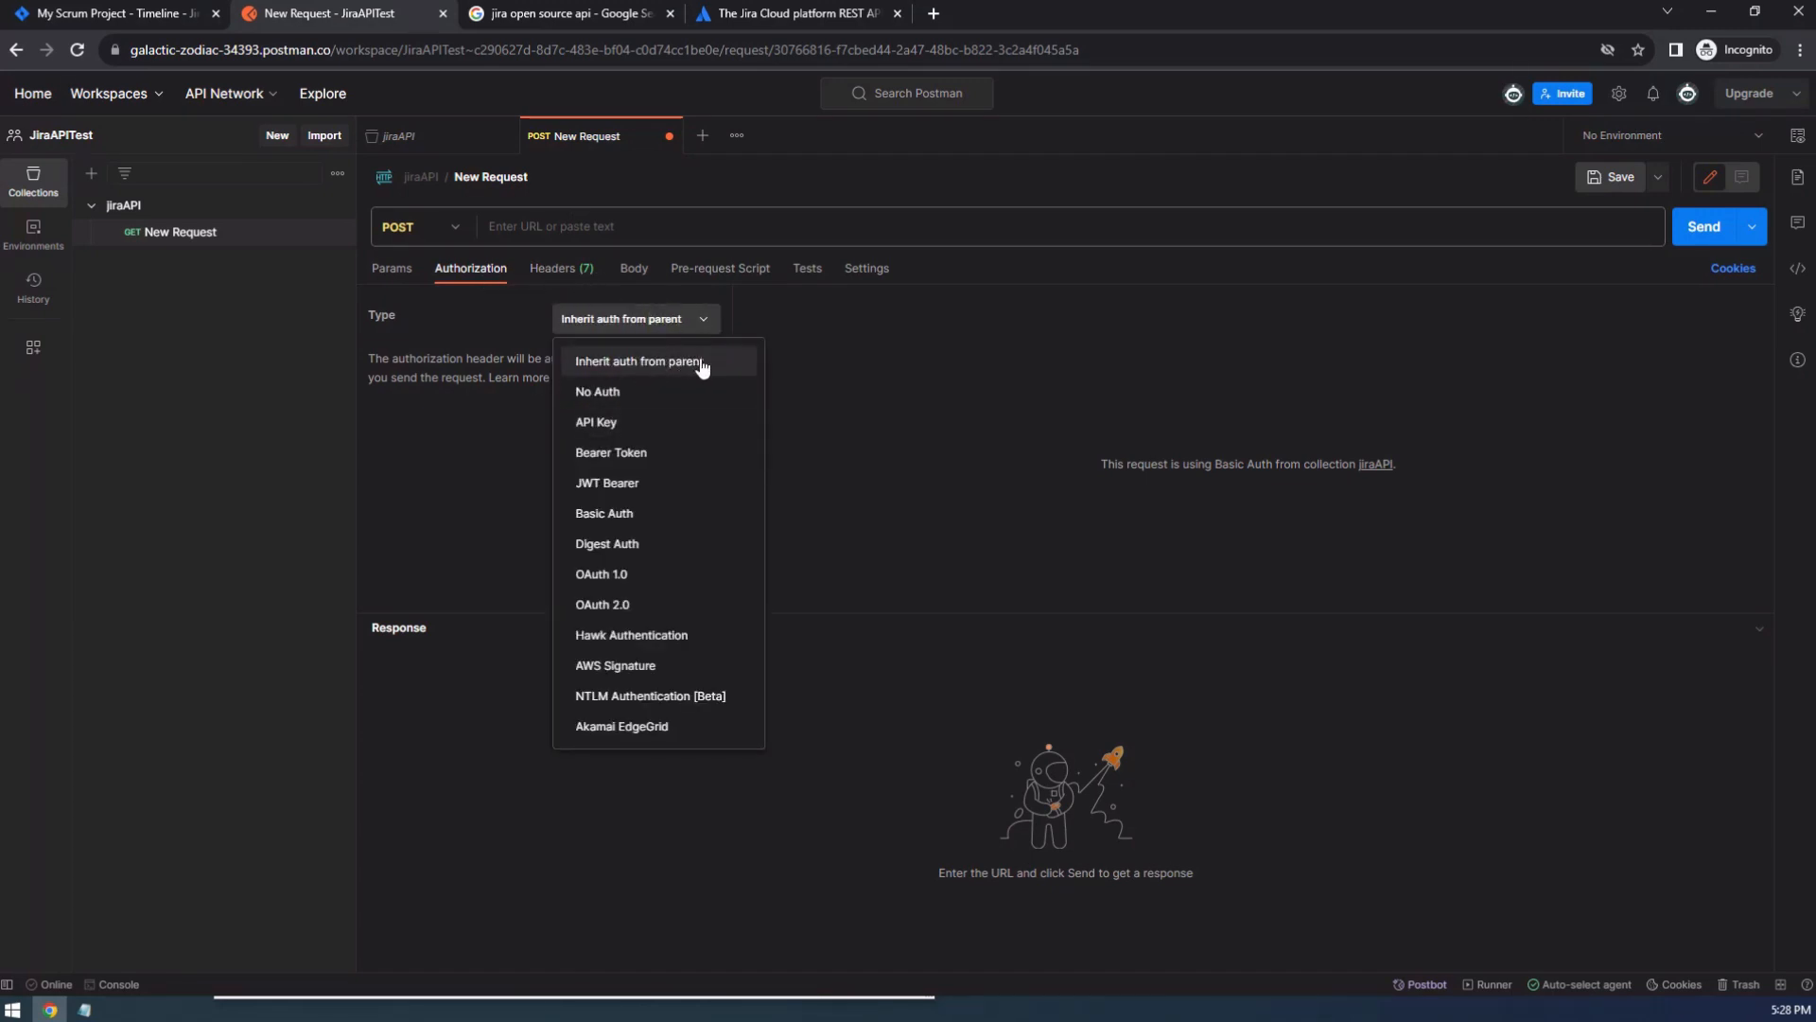
click(823, 358)
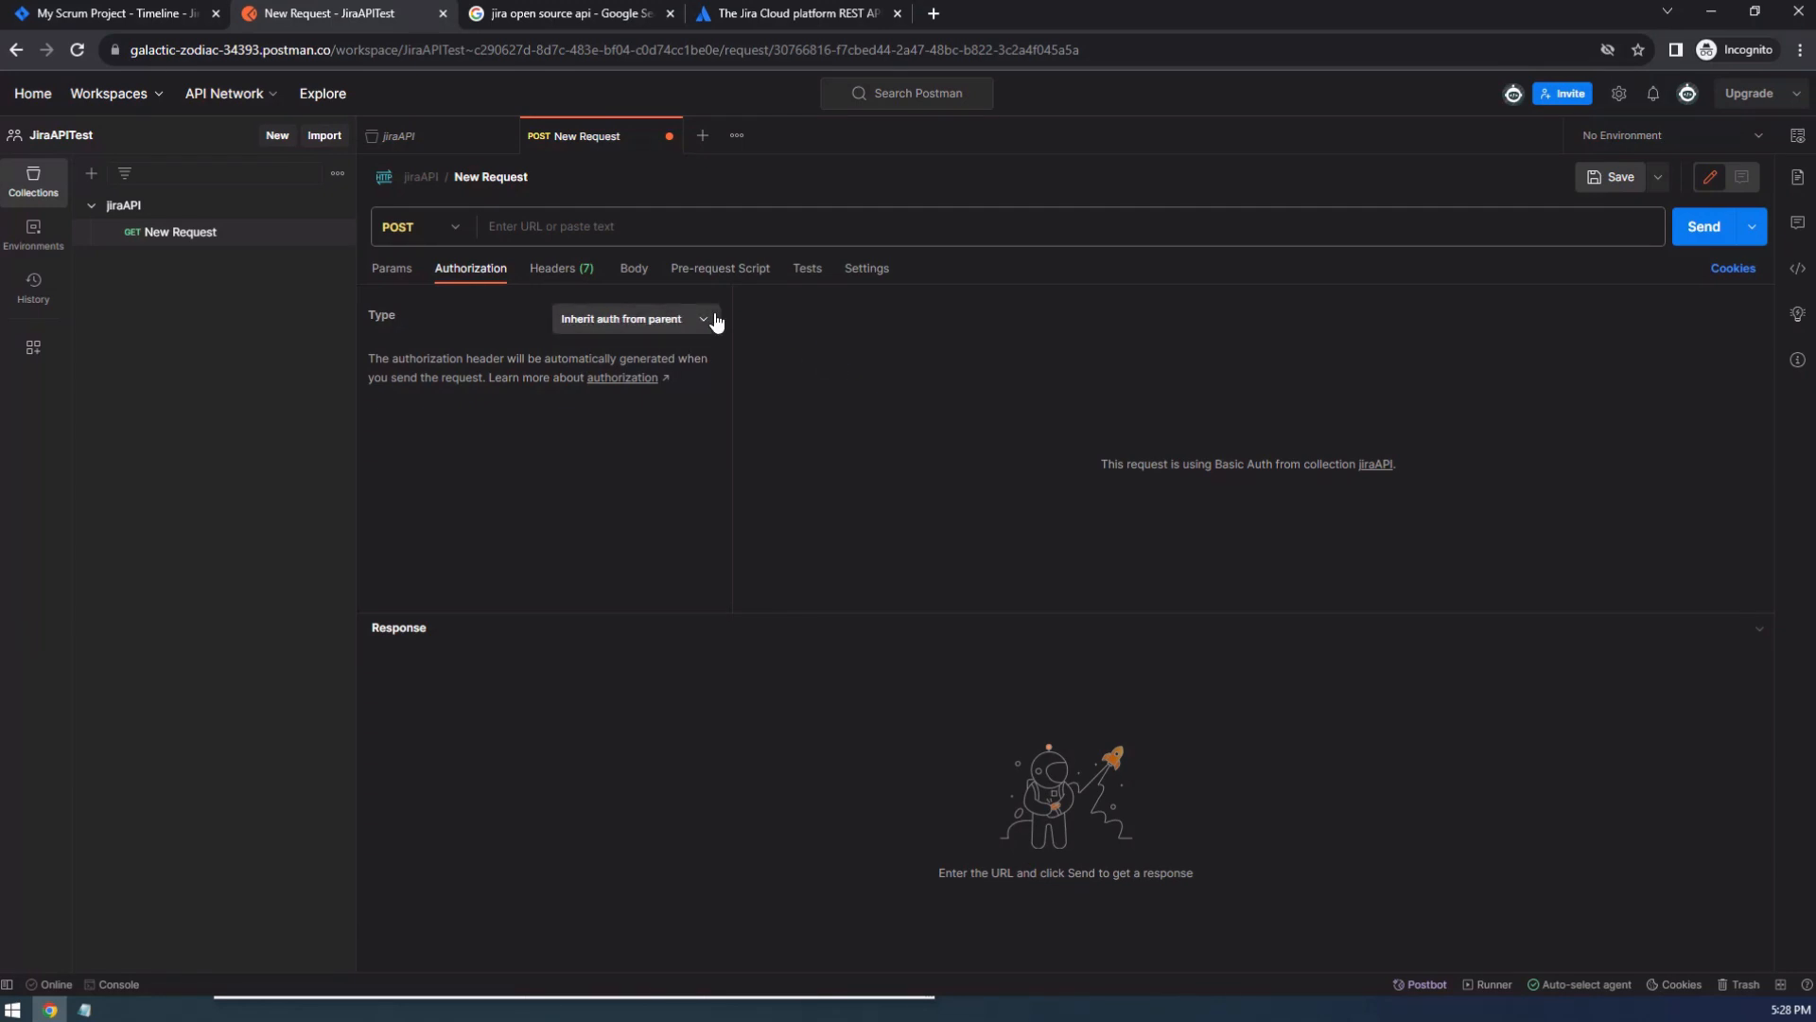
Close the POST request without saving its changes and delete it from the jiraAPI collection.
click(669, 135)
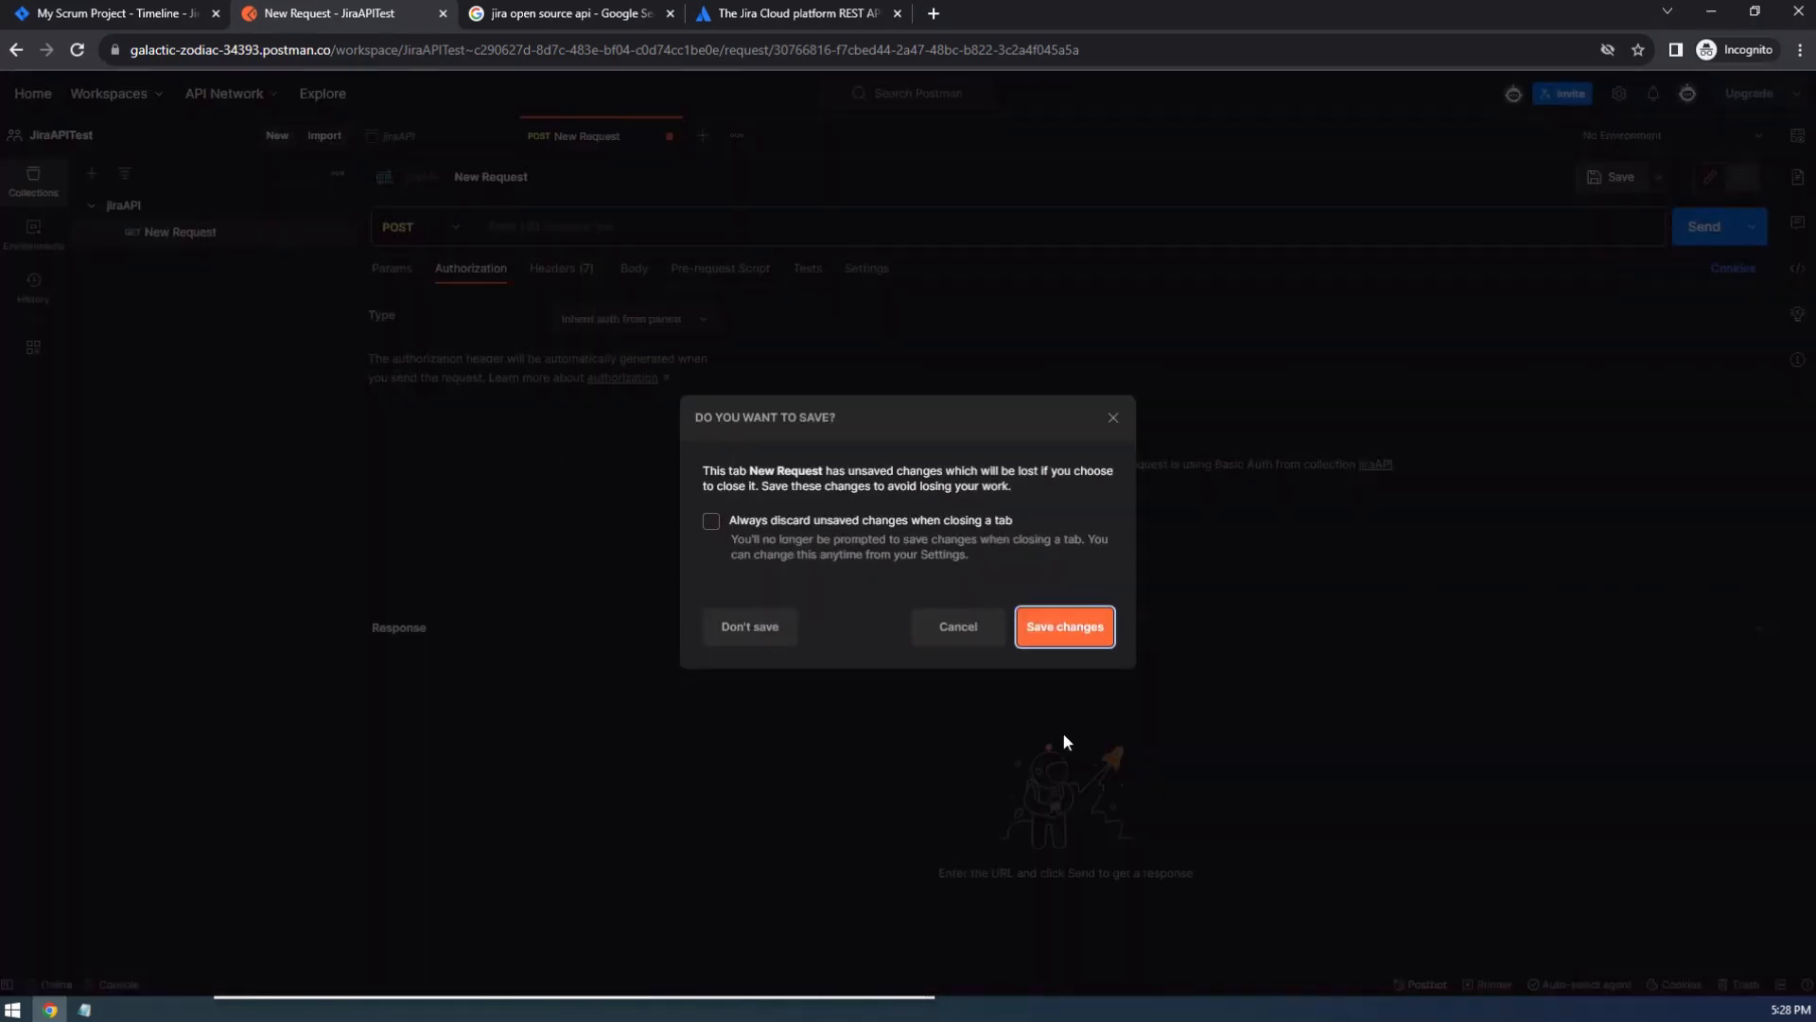
click(750, 627)
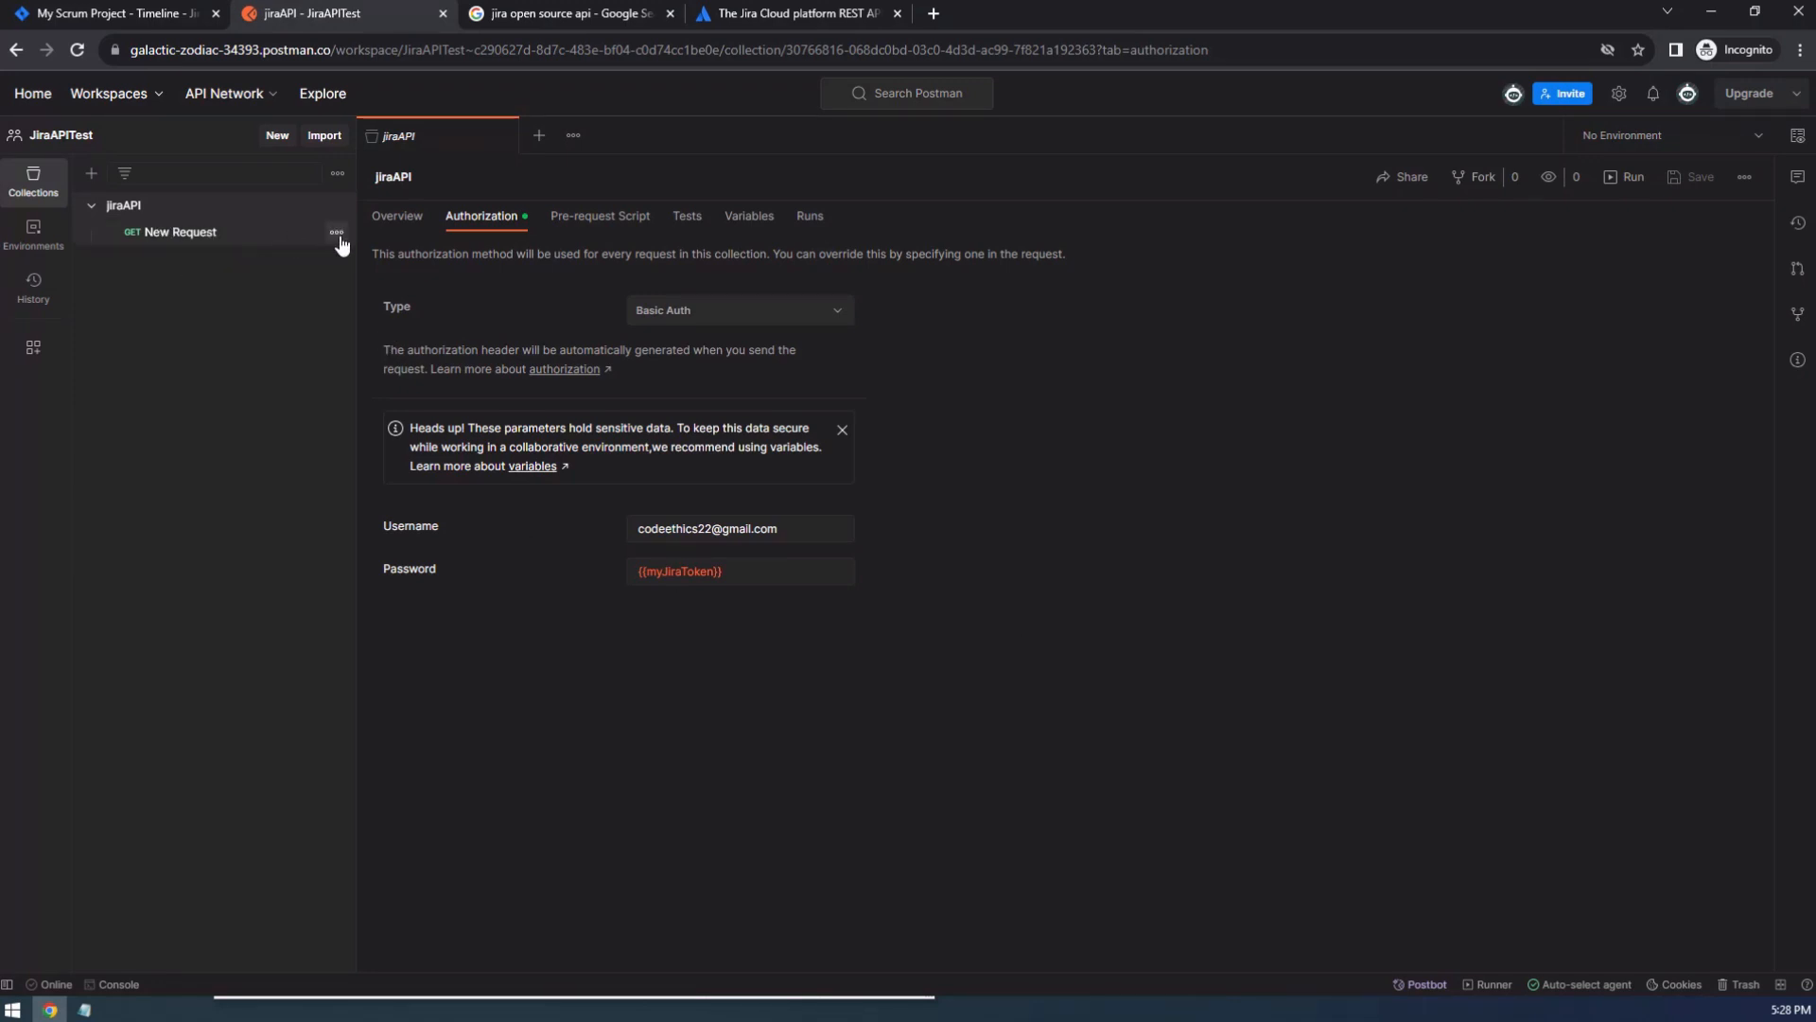
click(336, 233)
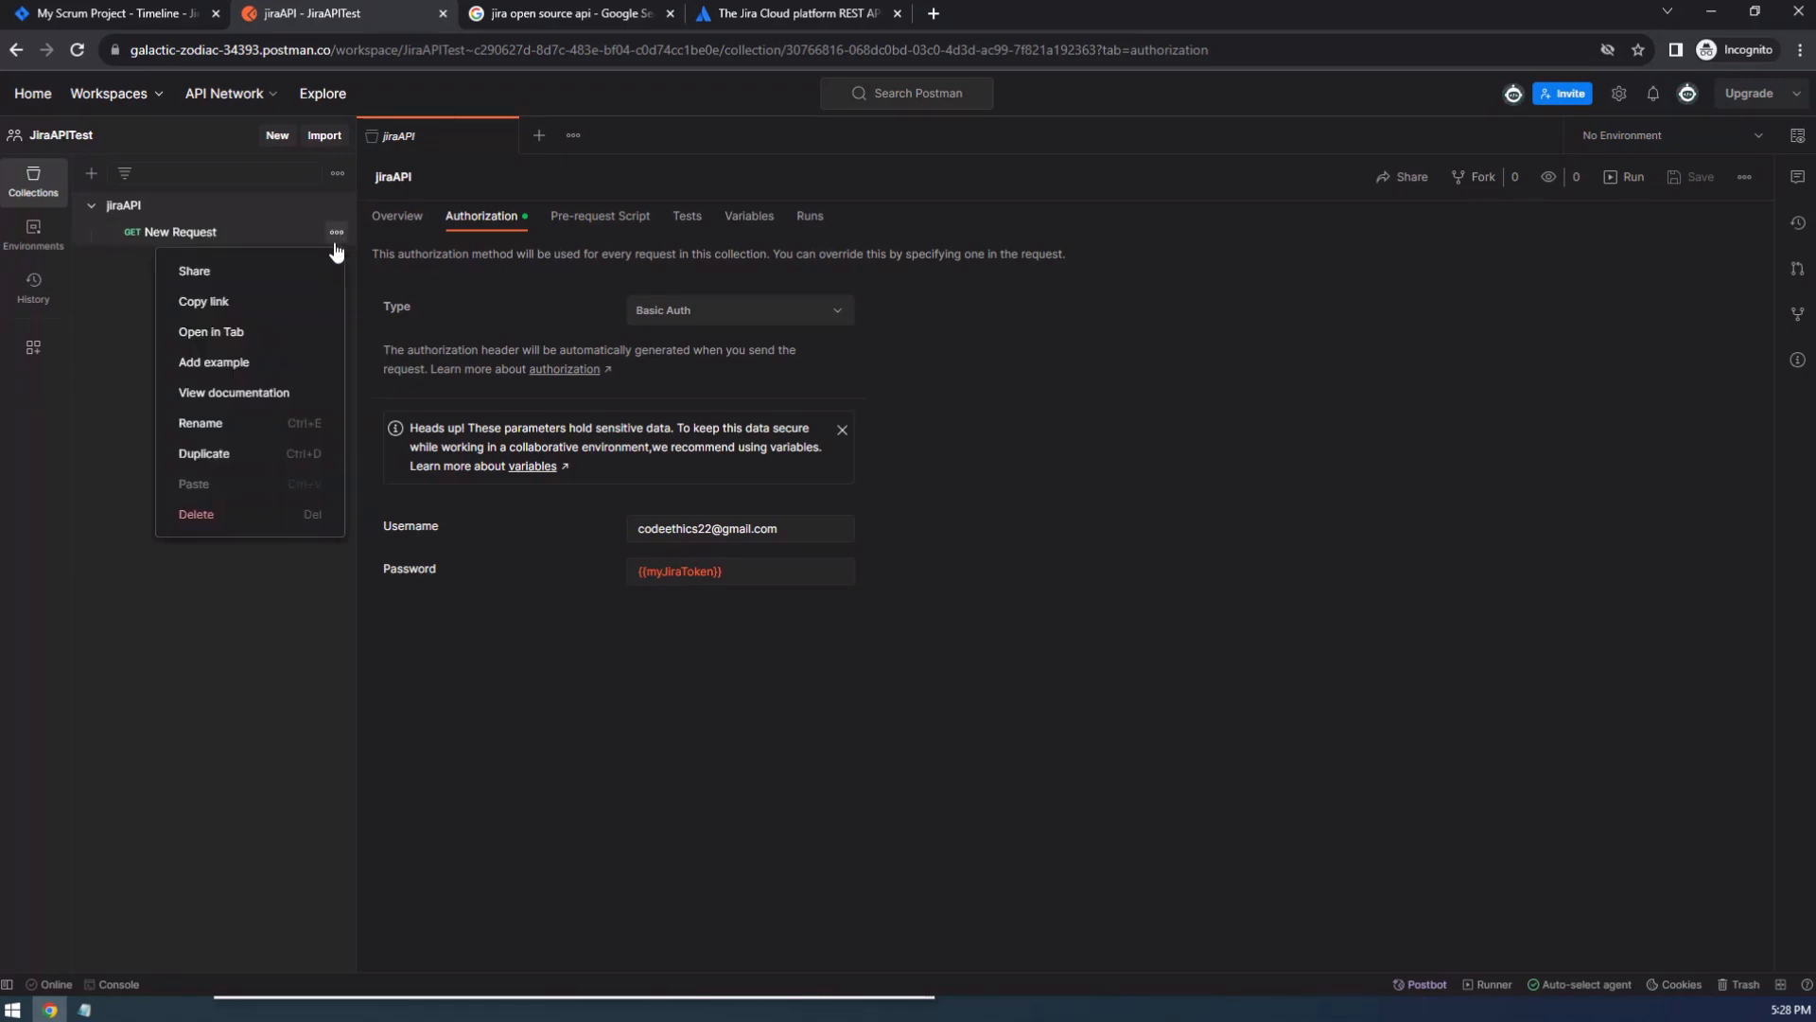
click(248, 514)
click(1067, 570)
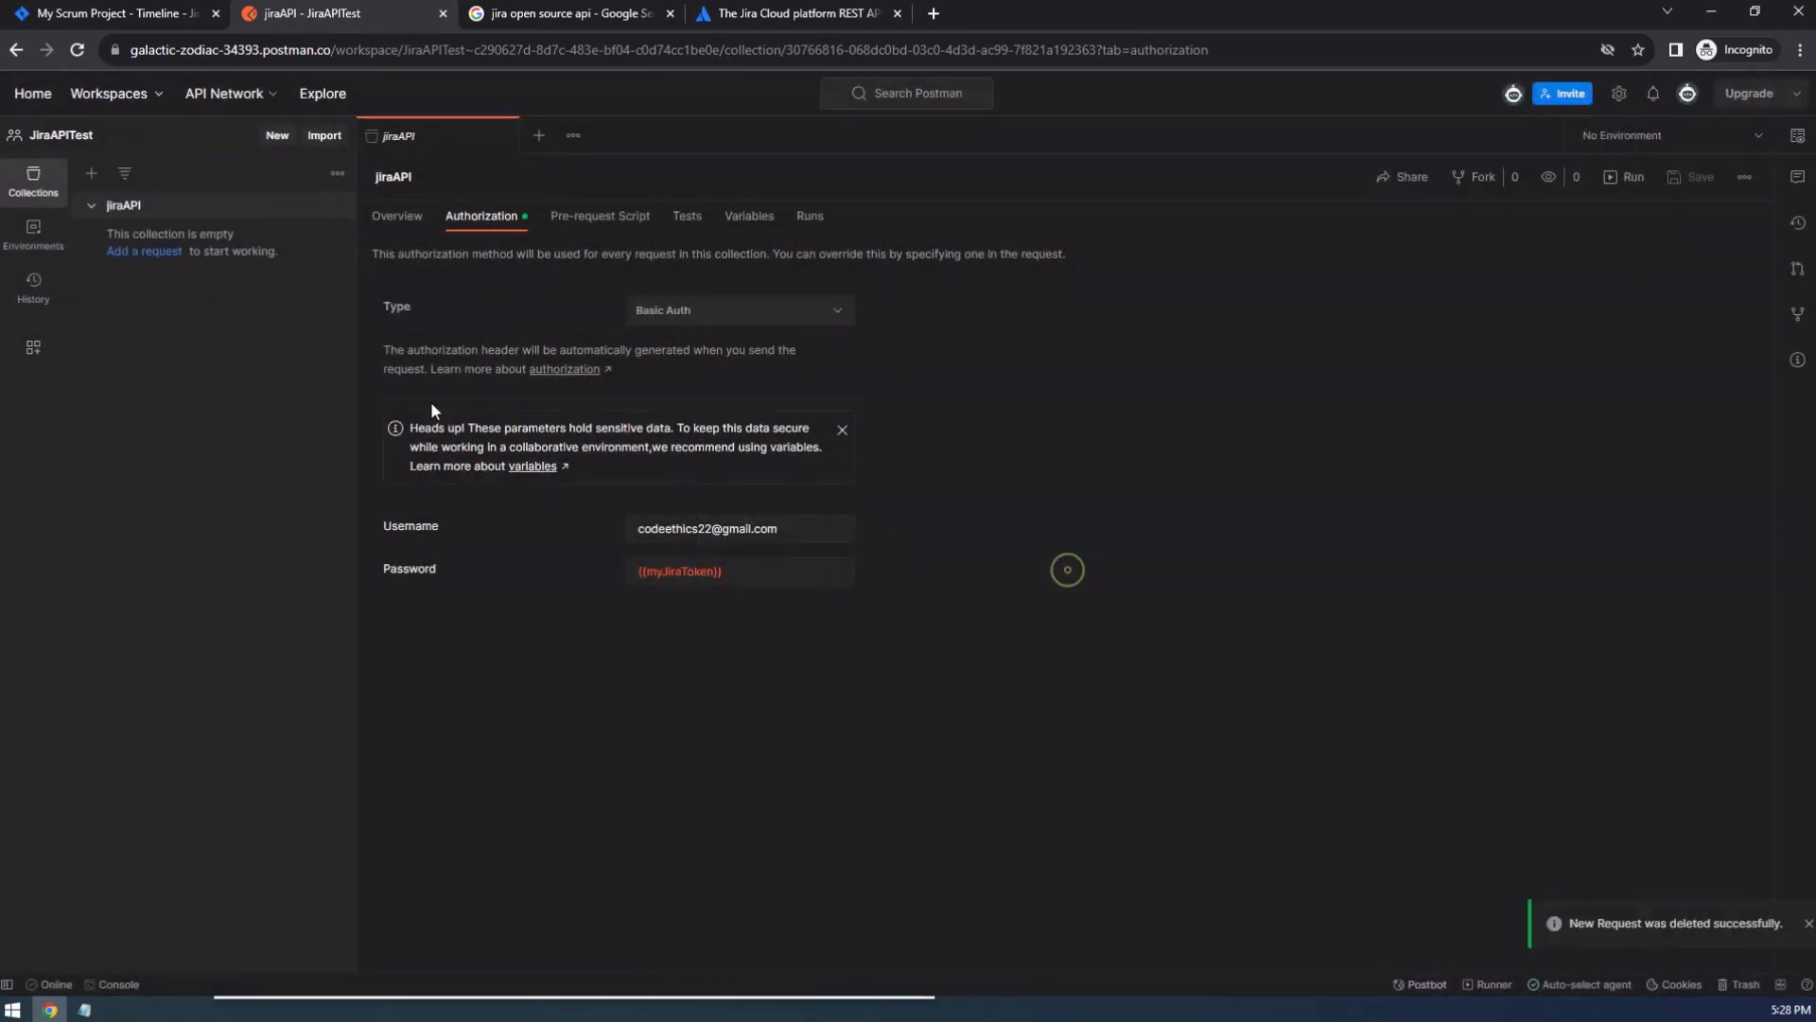
Keep the jiraAPI collection open and add a new request to it.
click(224, 209)
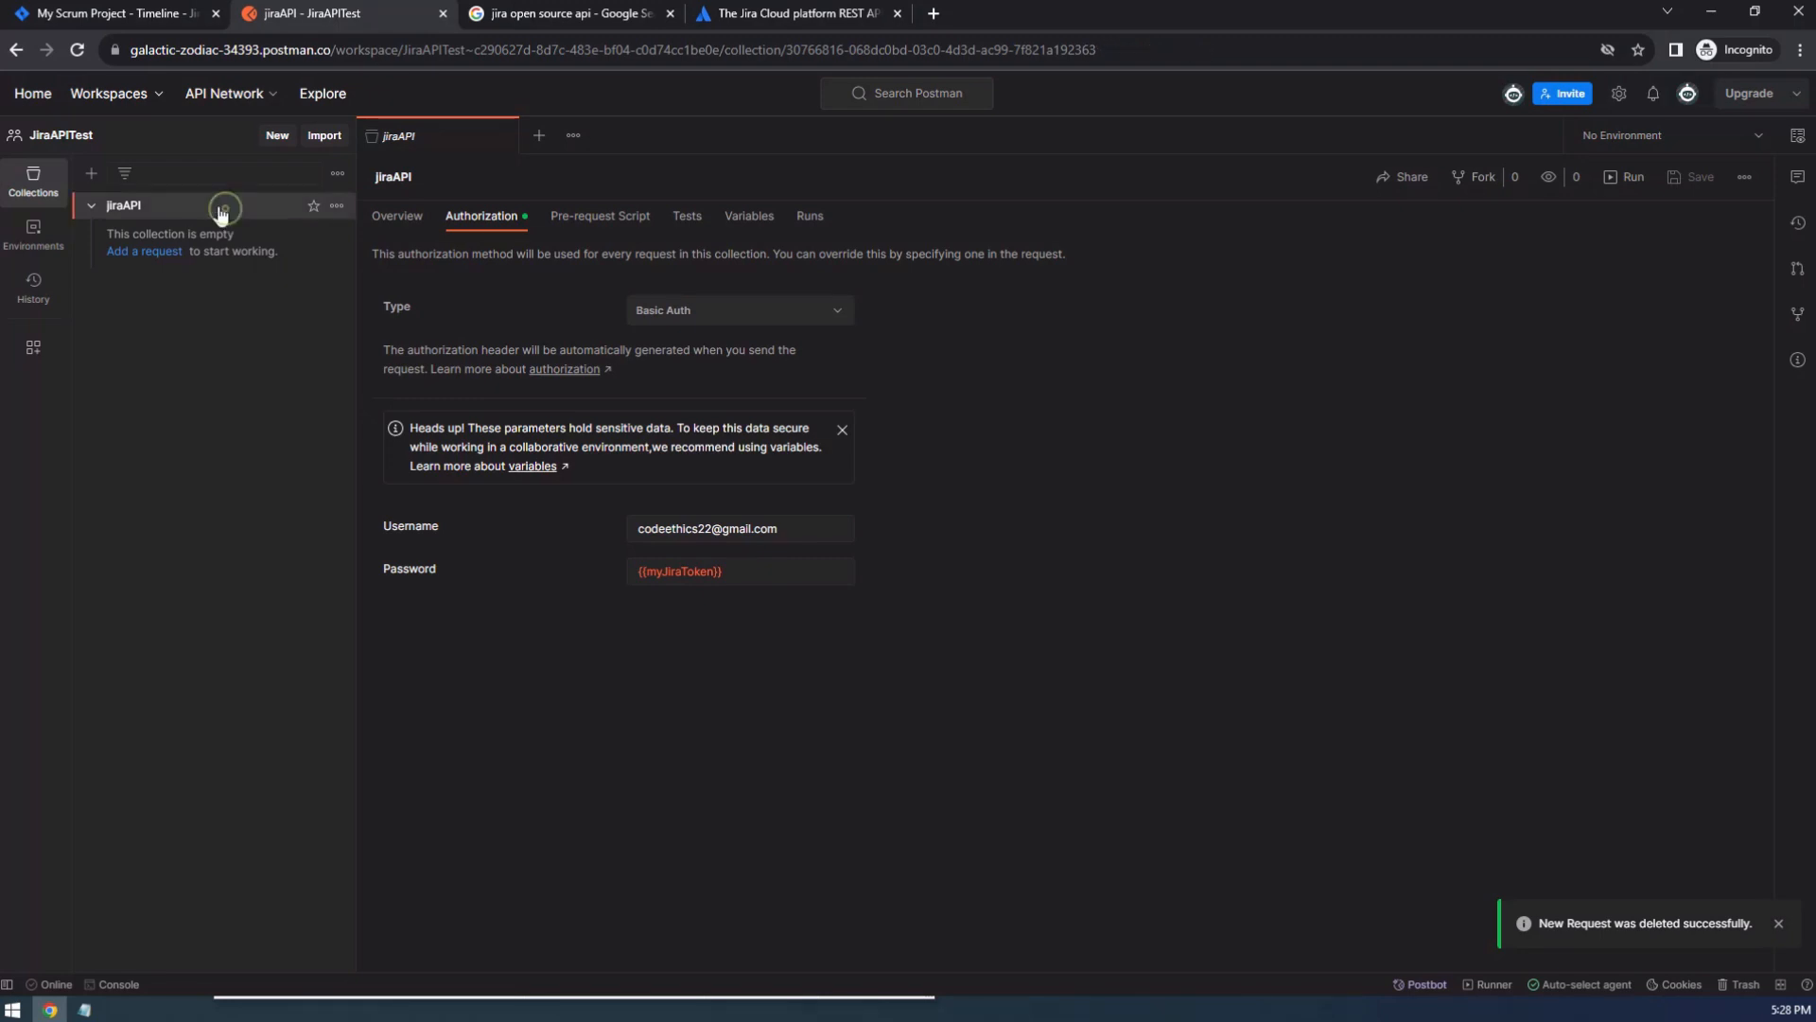
double_click(445, 137)
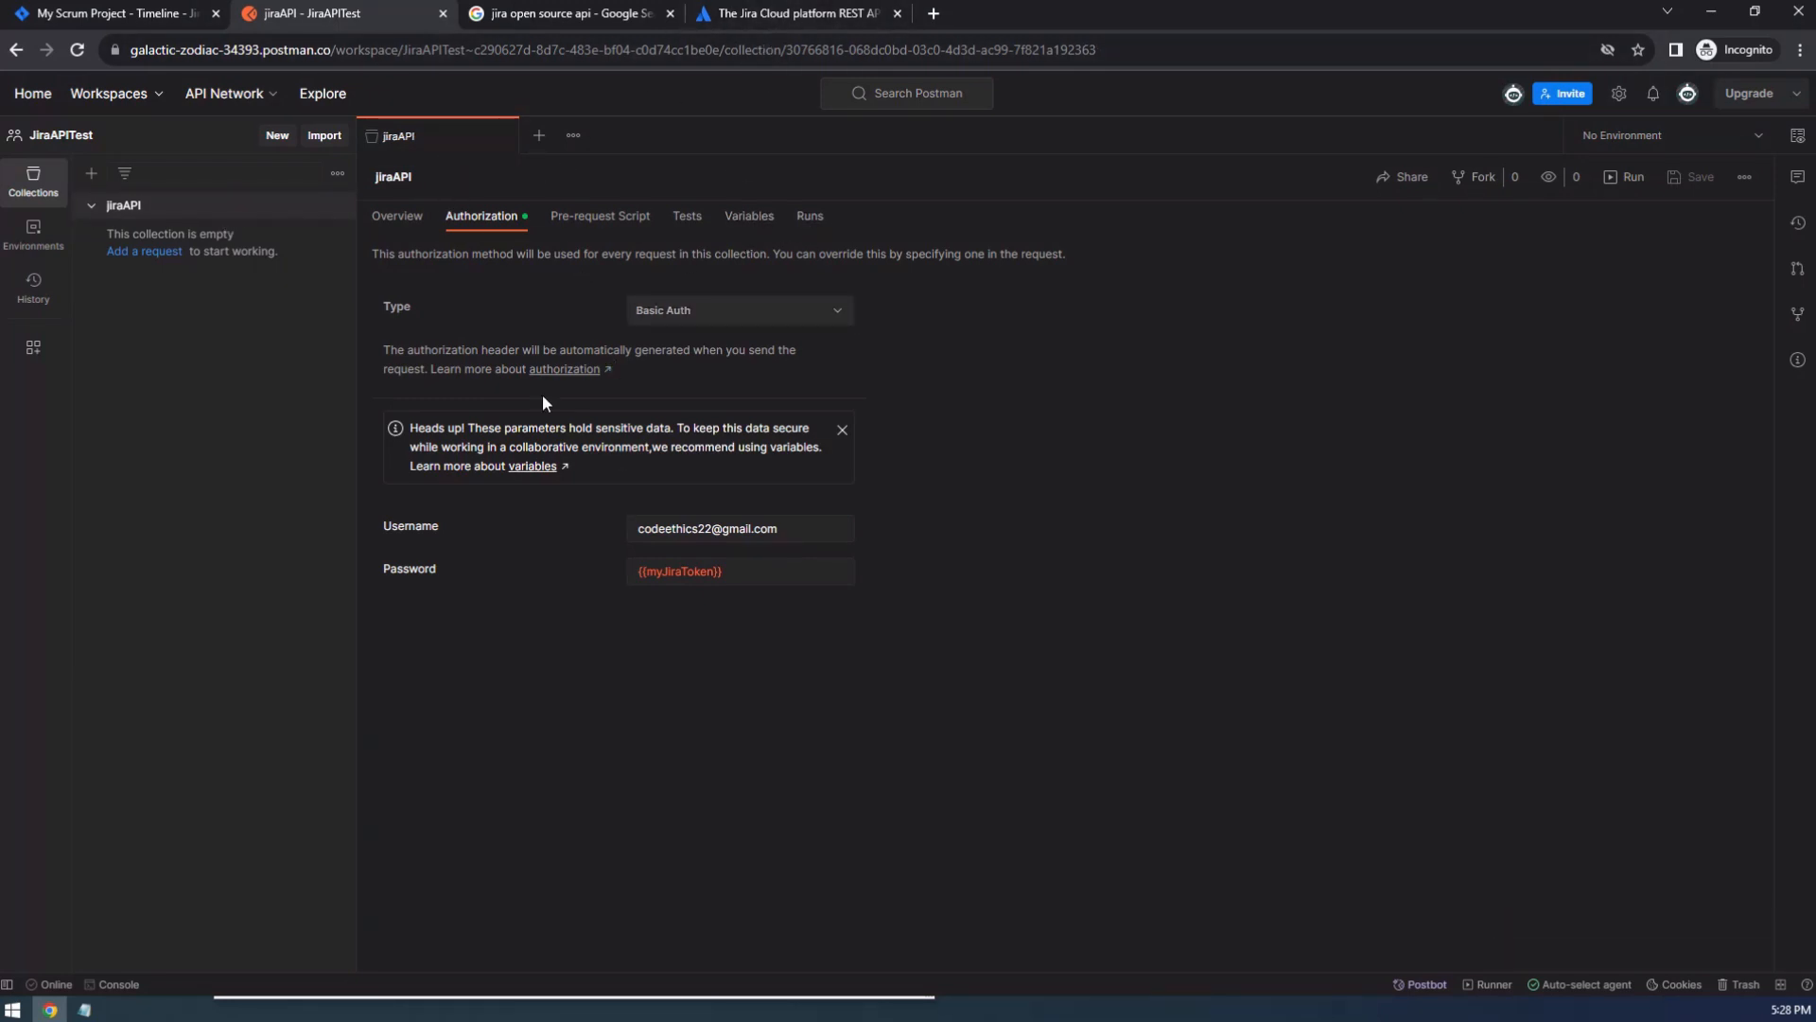
click(158, 253)
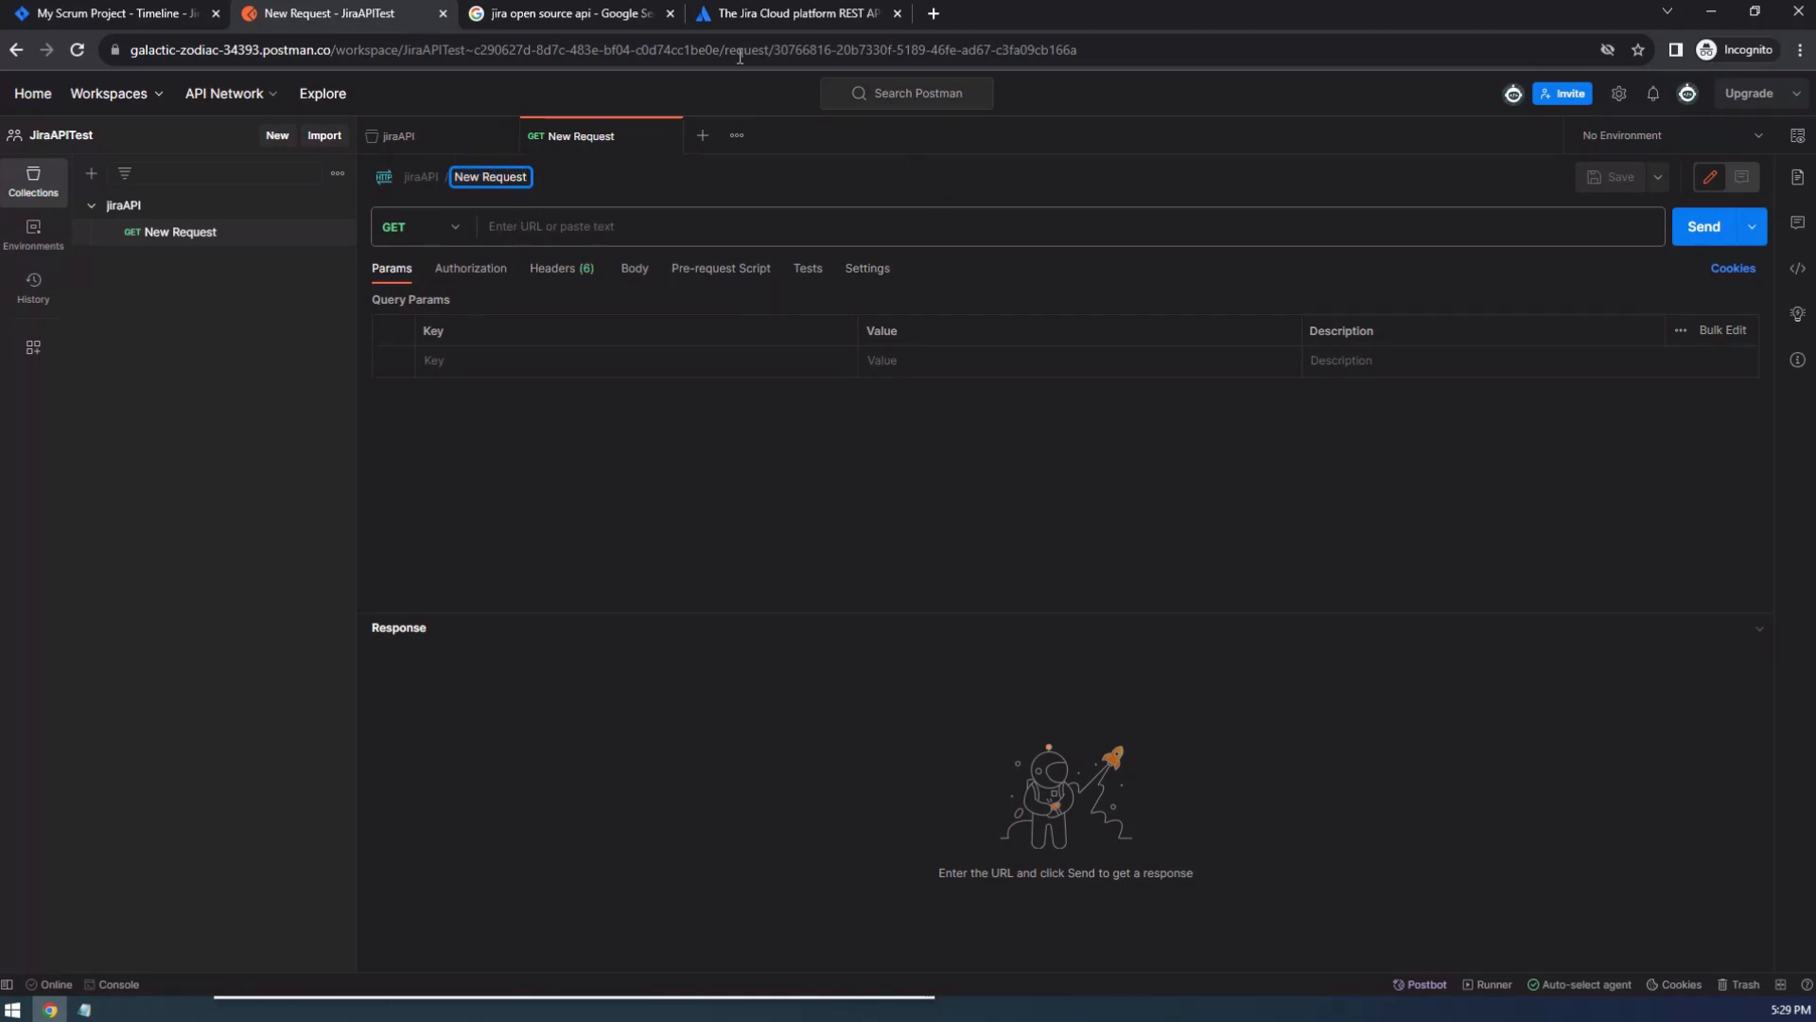
Consult the Get projects paginated operation in the Jira Cloud REST API documentation, then return to Postman.
click(794, 13)
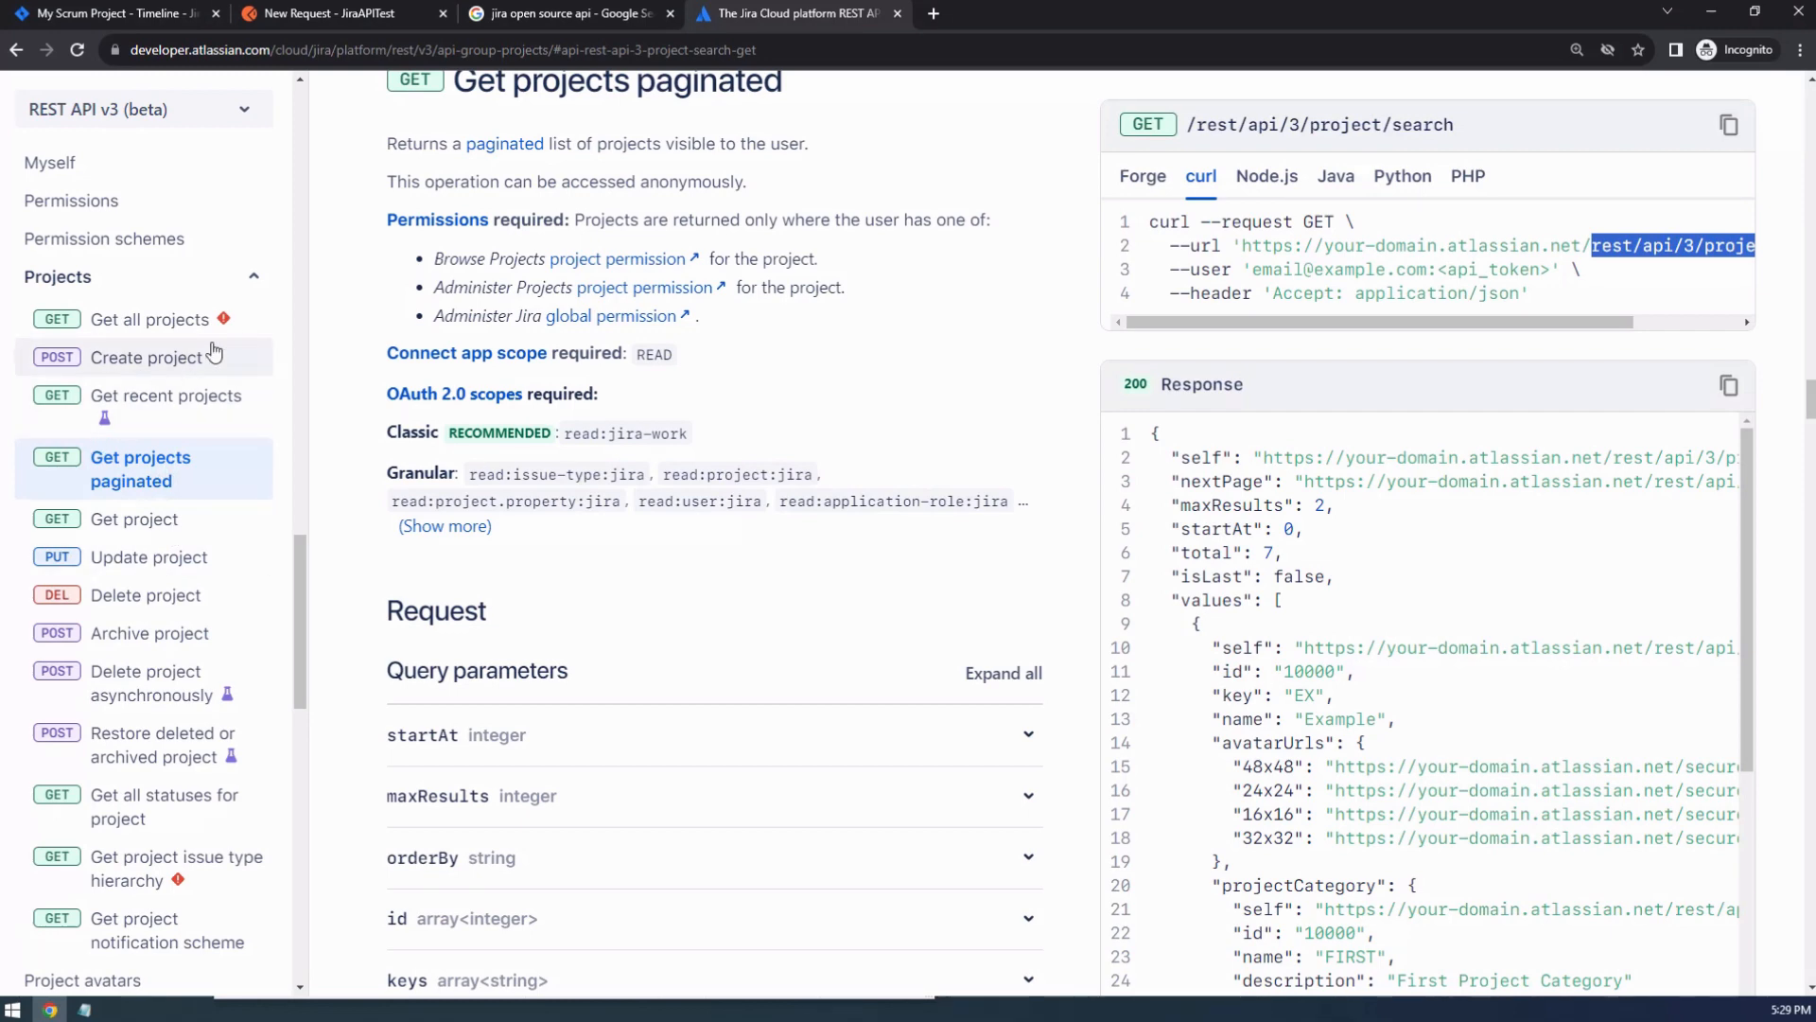
scroll(651, 352, up, 2)
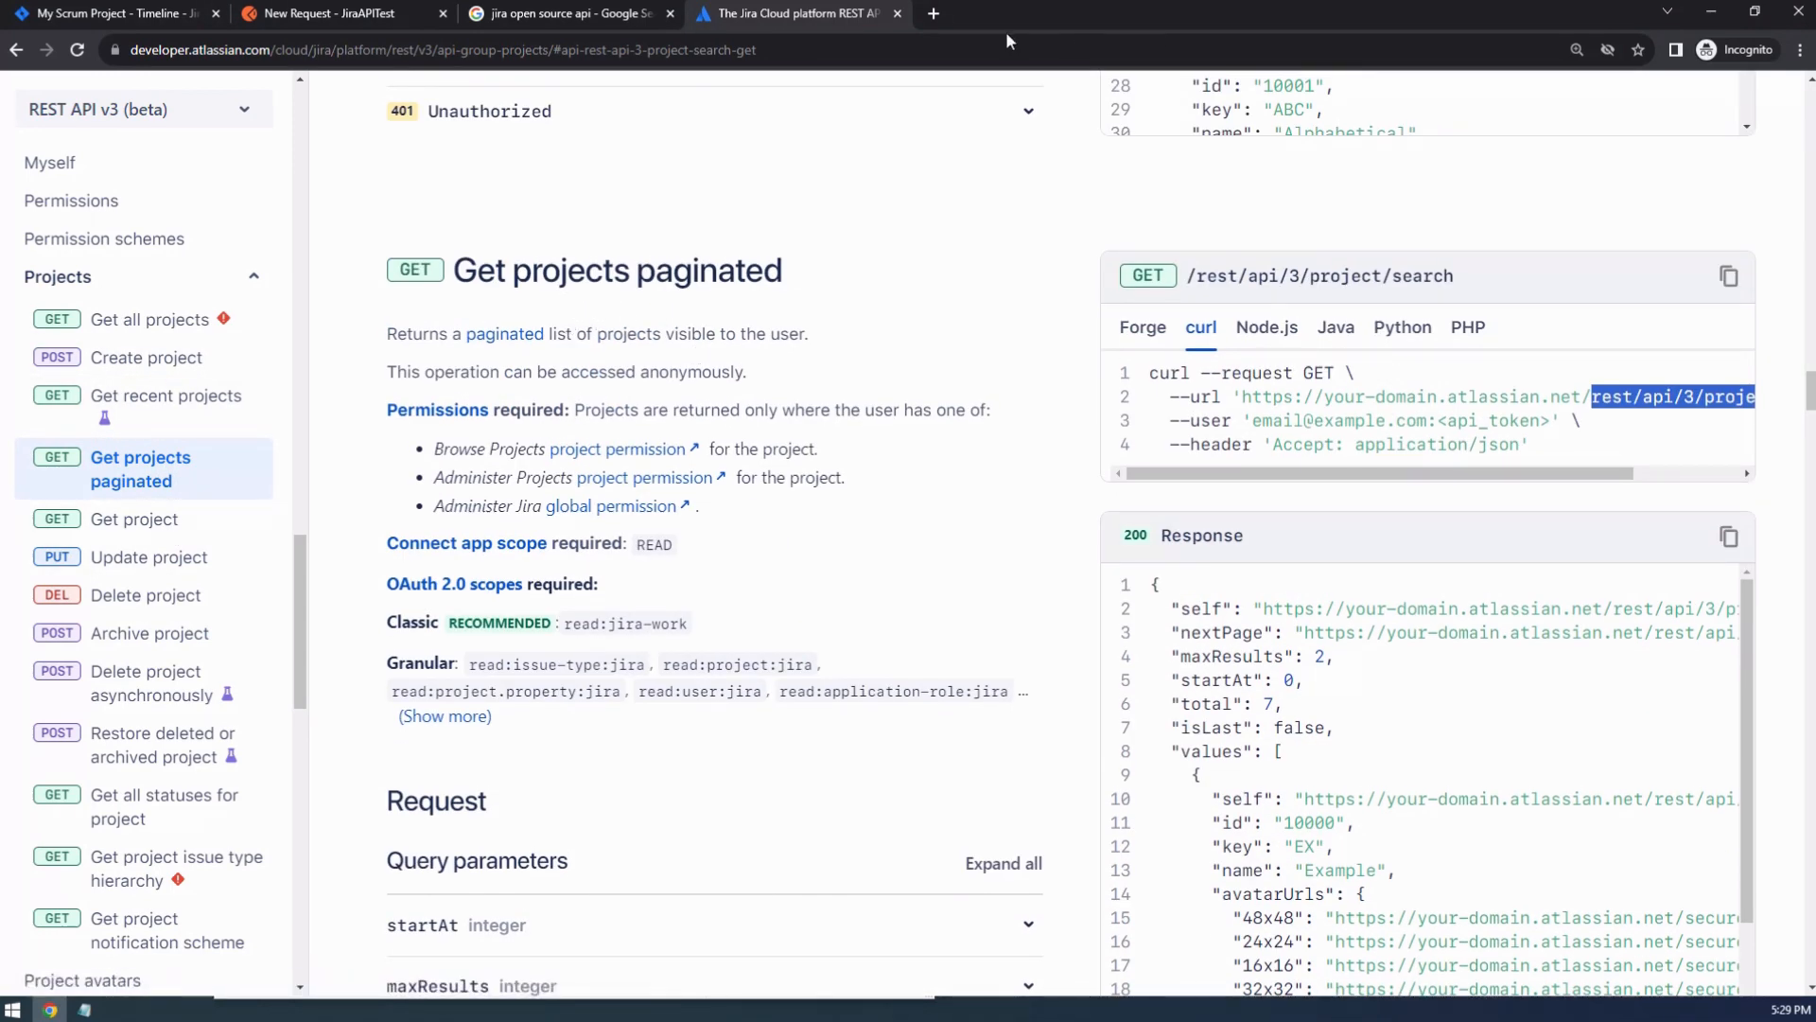
click(360, 17)
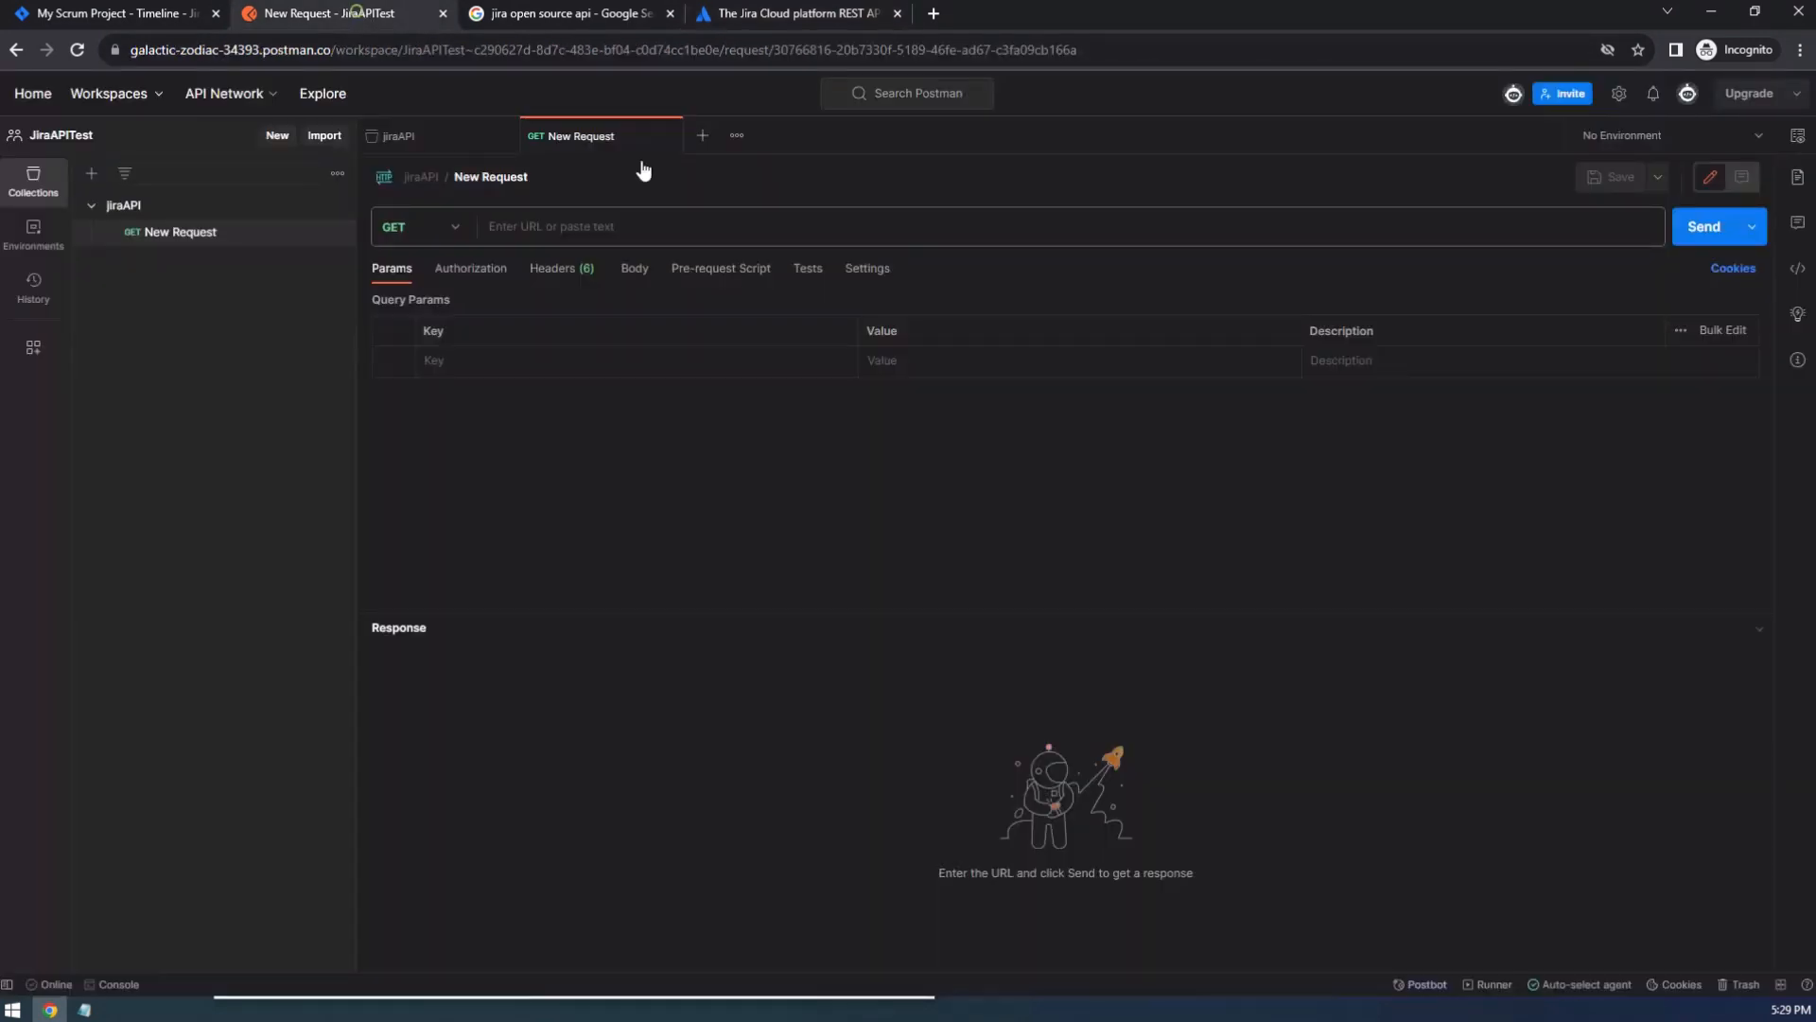
Rename the new request as Get Jira Proj.
click(505, 179)
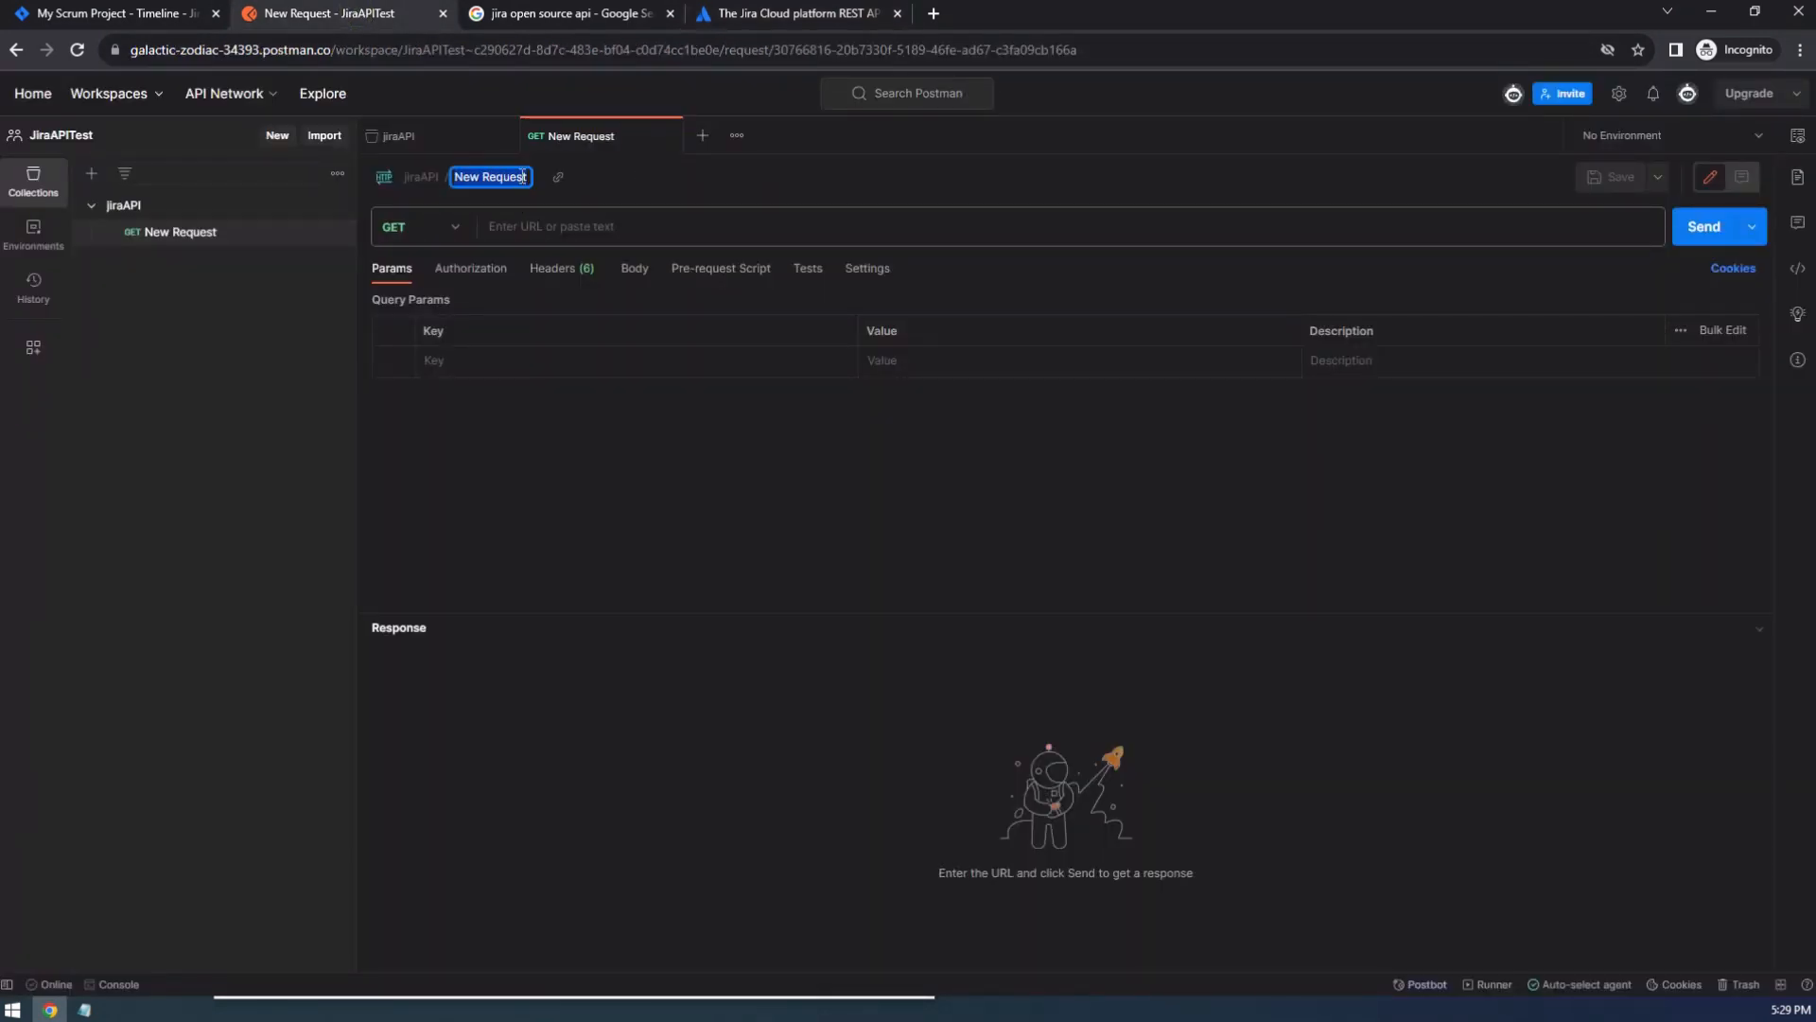
key(BackSpace)
key(ctrl+z)
key(BackSpace)
text(Get Jira Proj)
key(Return)
Check the documented method for Get projects paginated against the method options of the request in Postman.
click(832, 21)
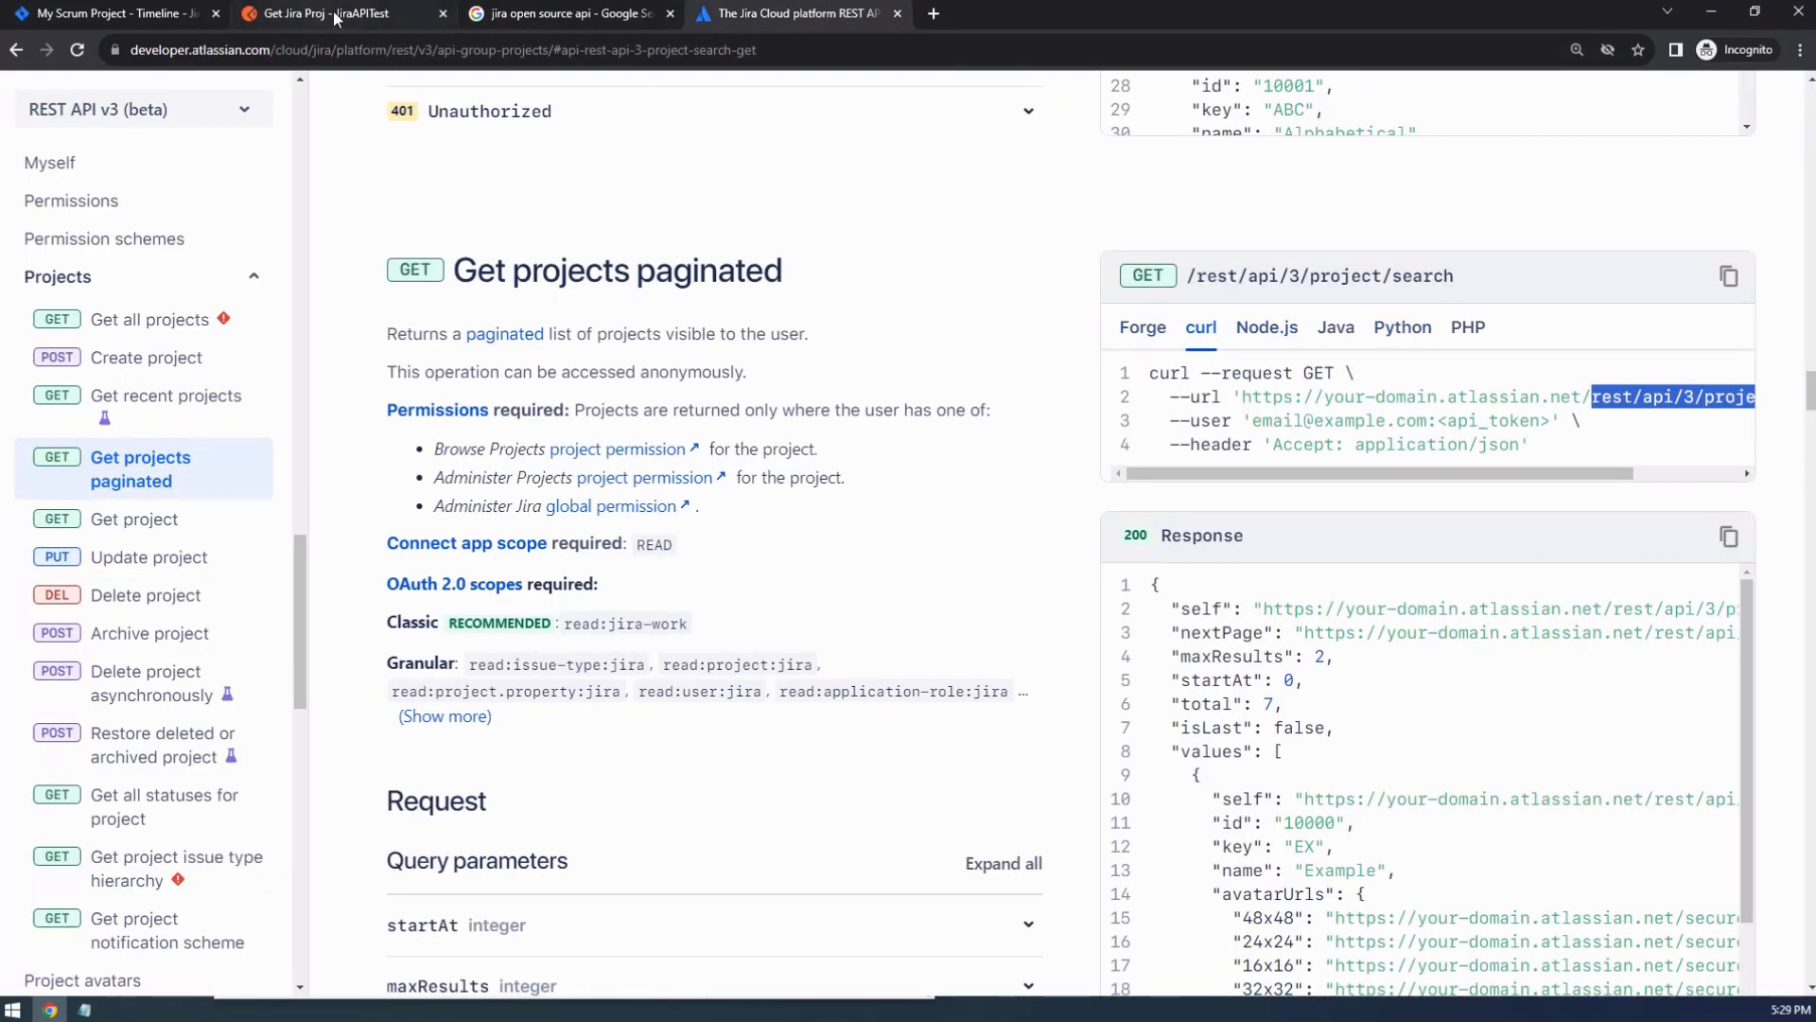
click(407, 14)
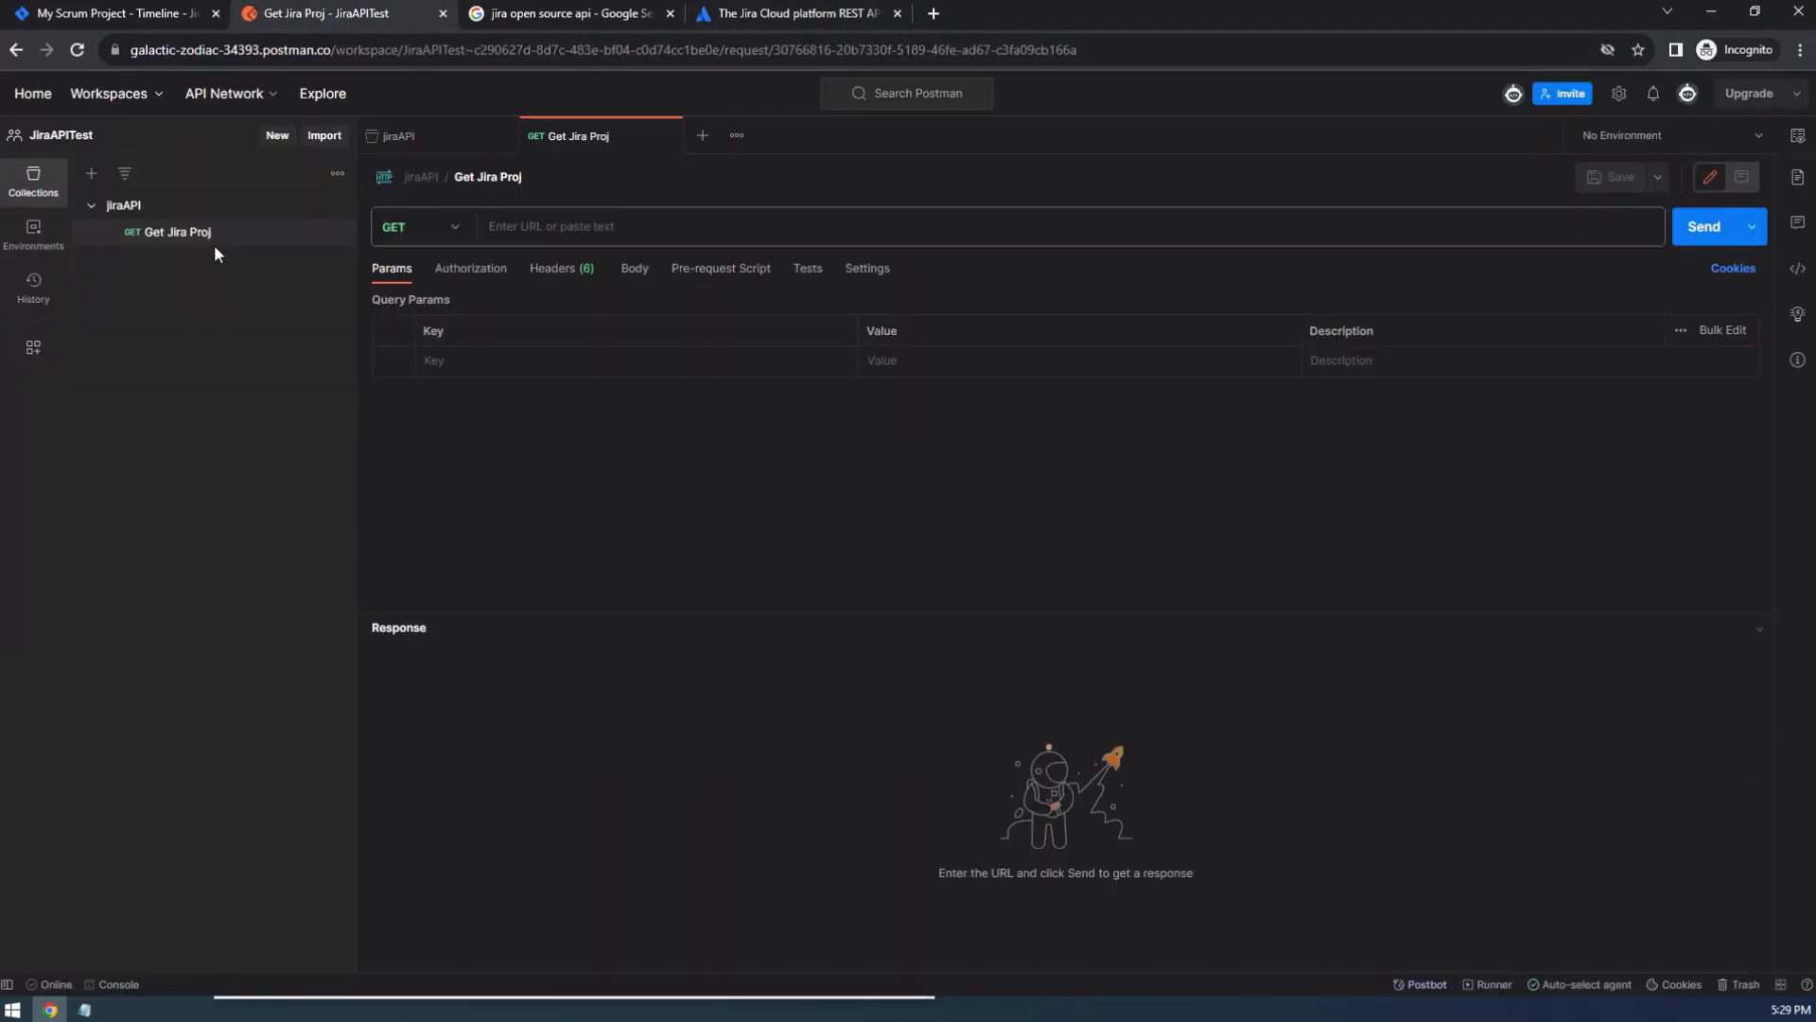
click(451, 233)
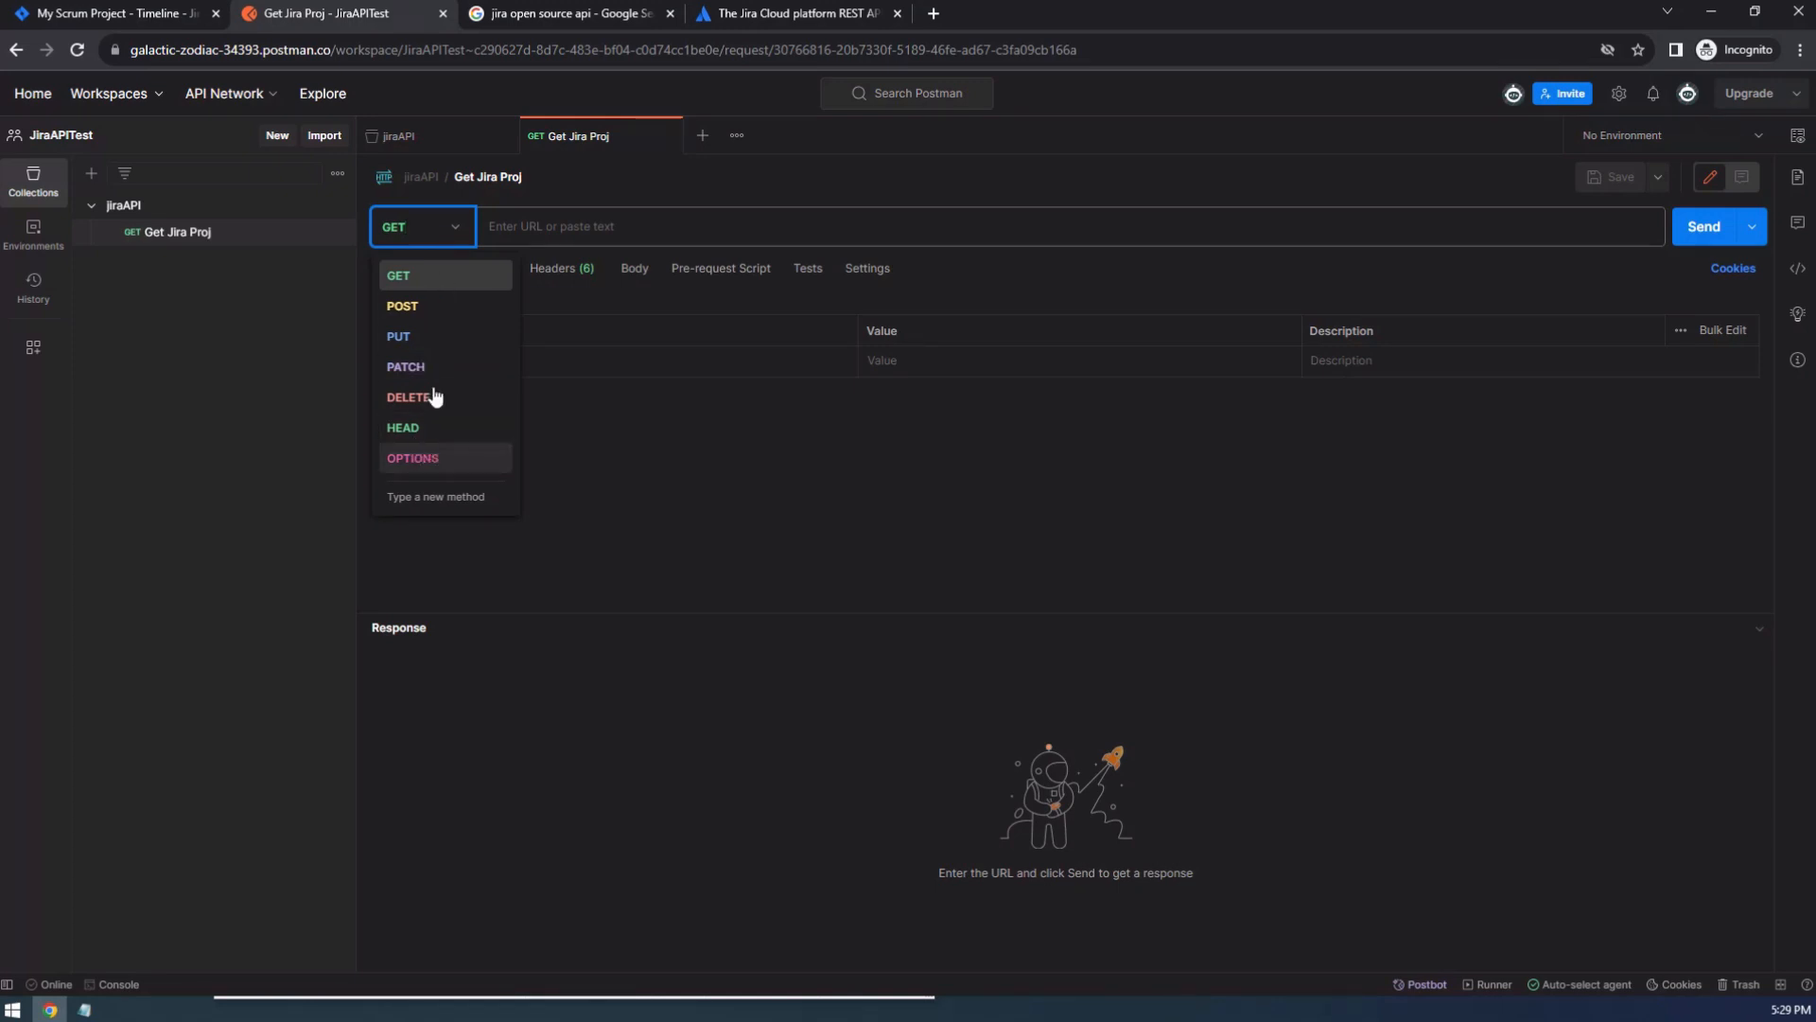
click(653, 360)
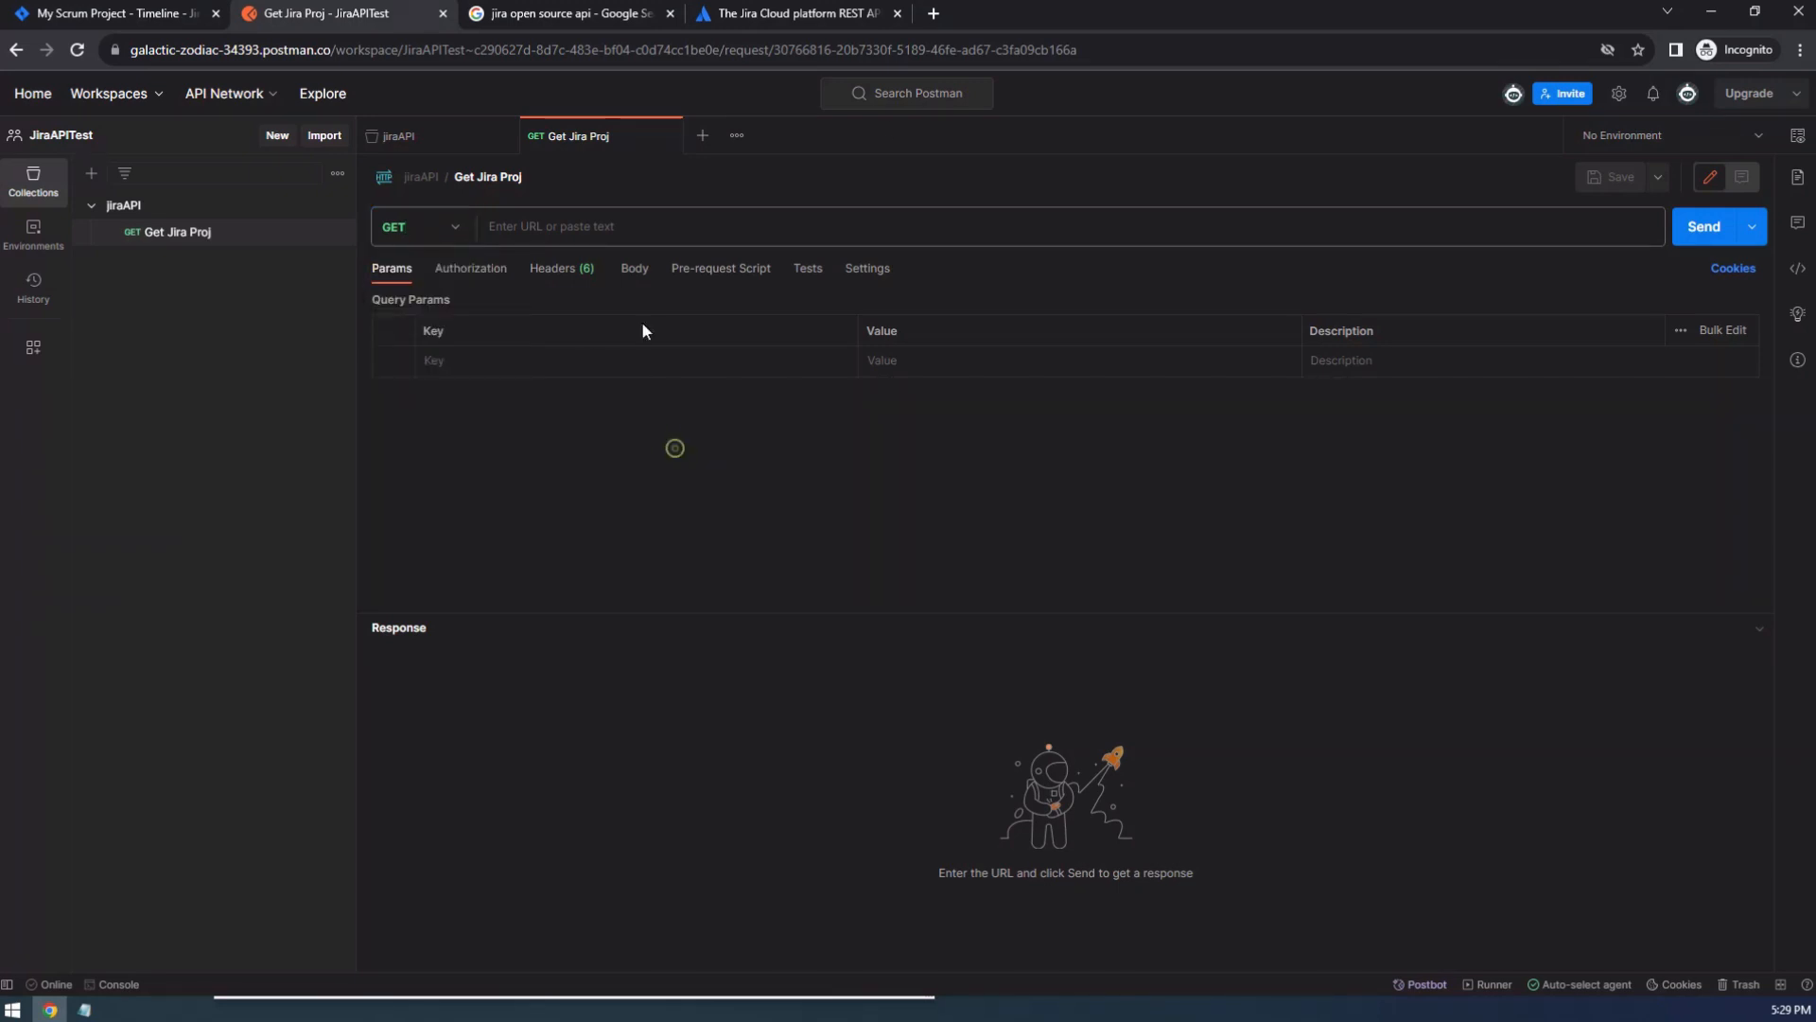
In the Jira API documentation, highlight the domain part of the Get projects paginated curl URL.
click(775, 14)
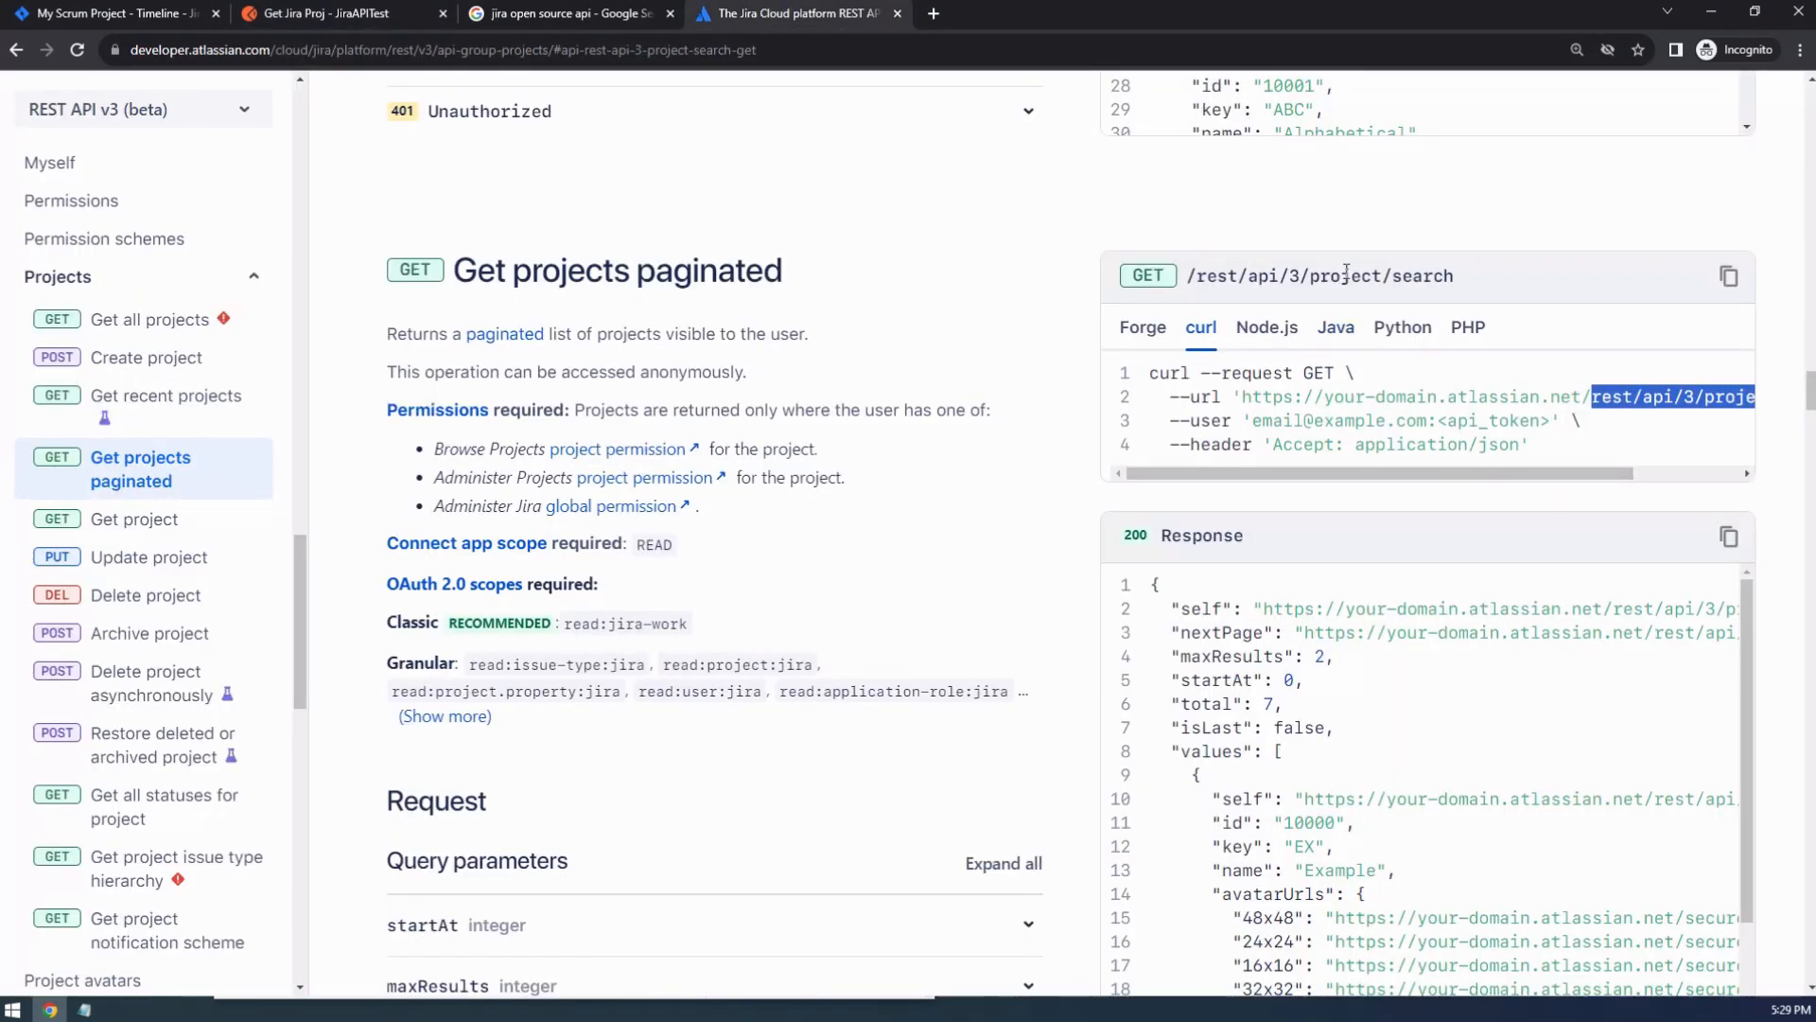
click(1528, 474)
click(1574, 434)
drag(1564, 476, 1540, 493)
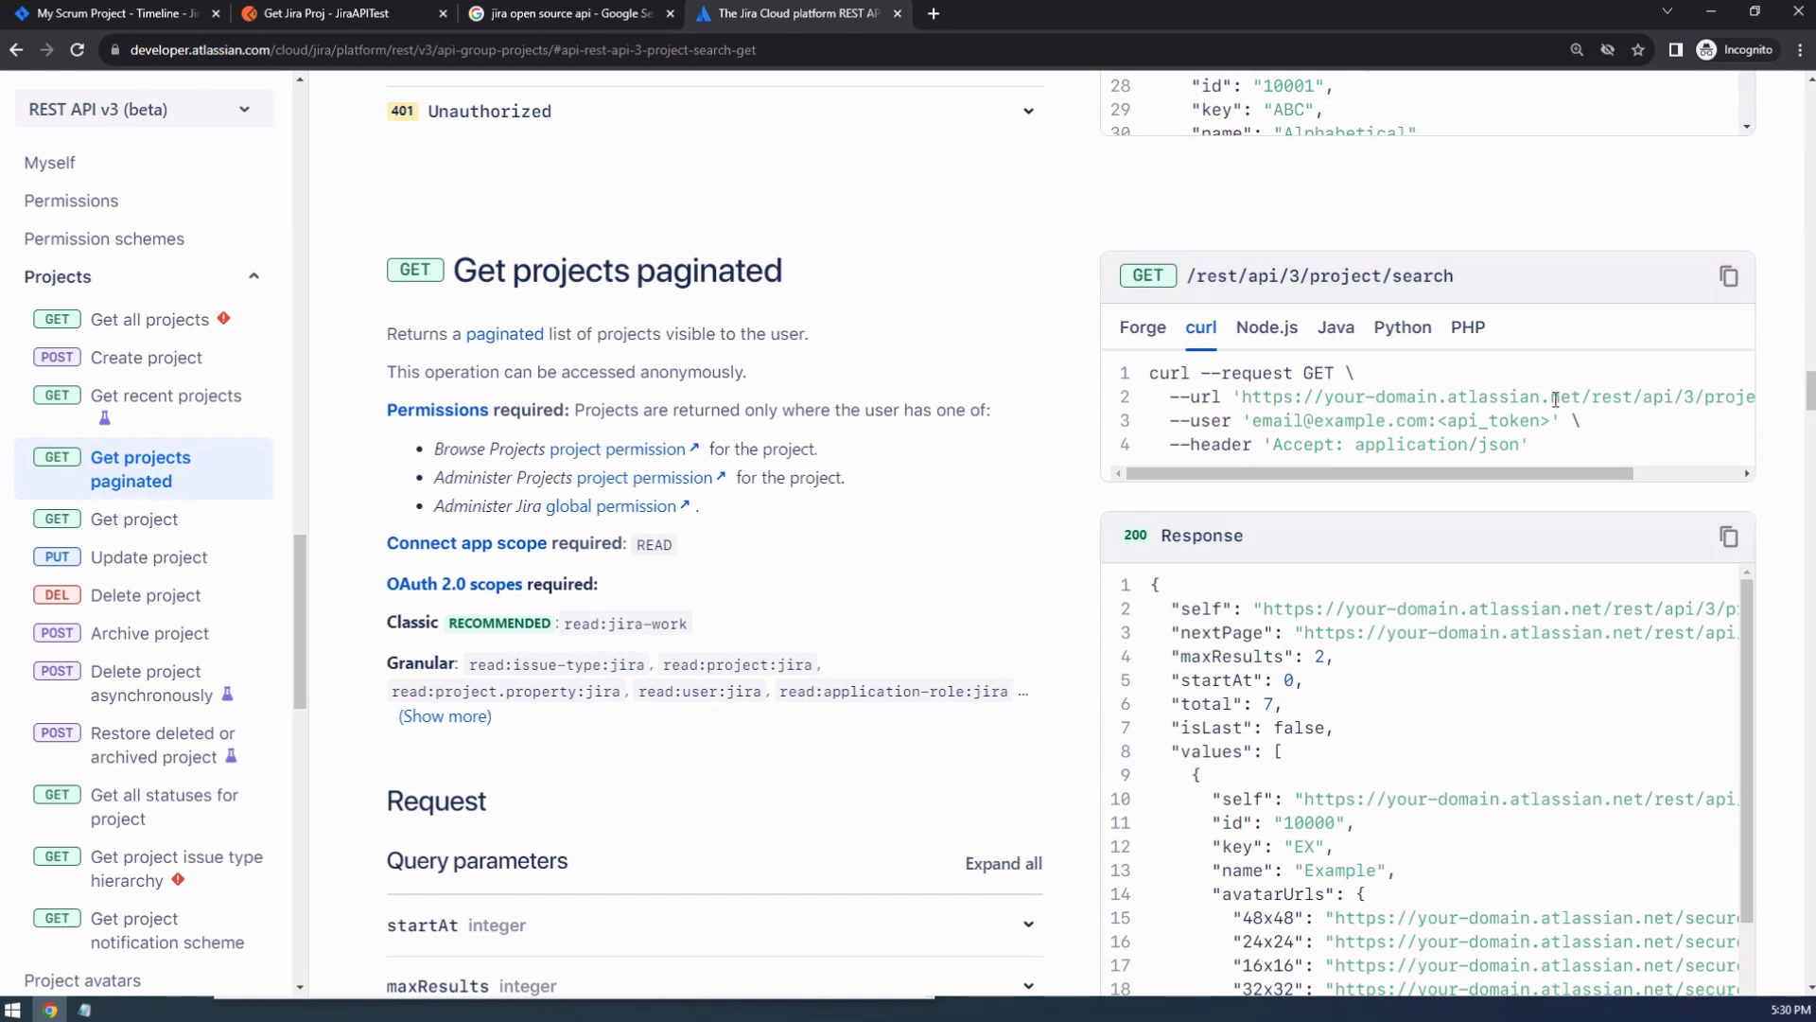
drag(1579, 395, 1243, 403)
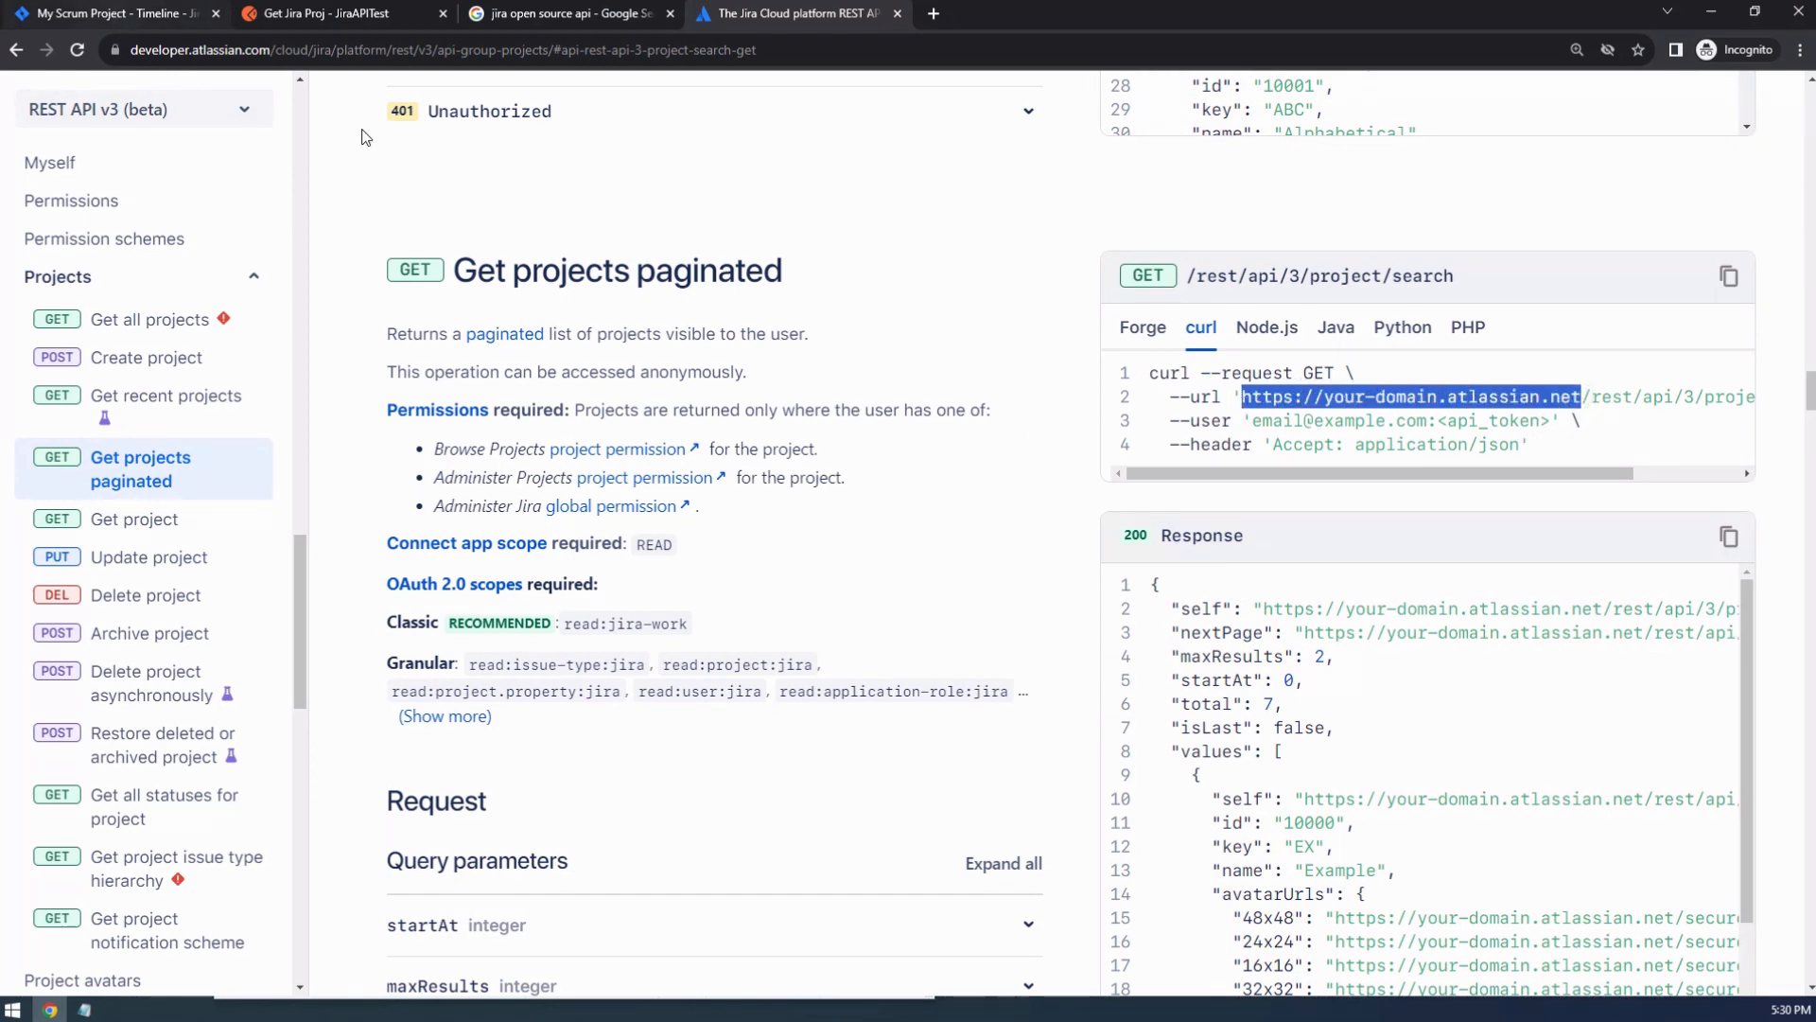
click(130, 13)
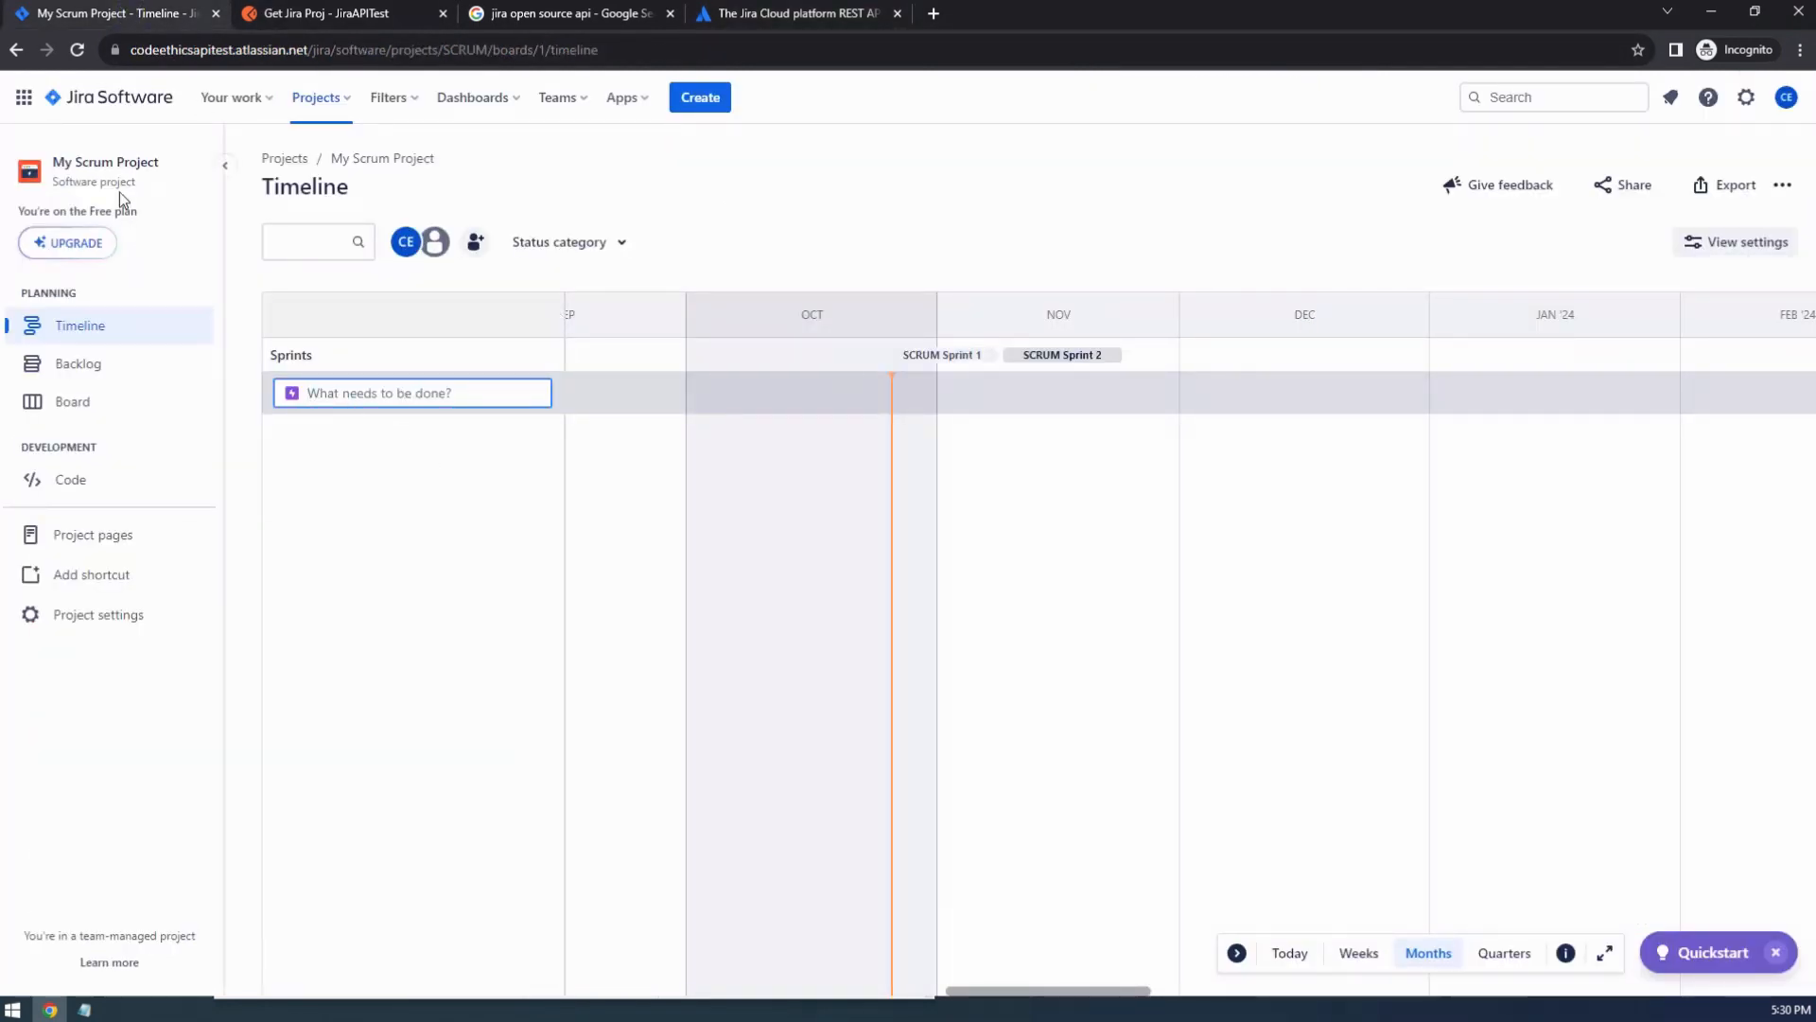
click(200, 55)
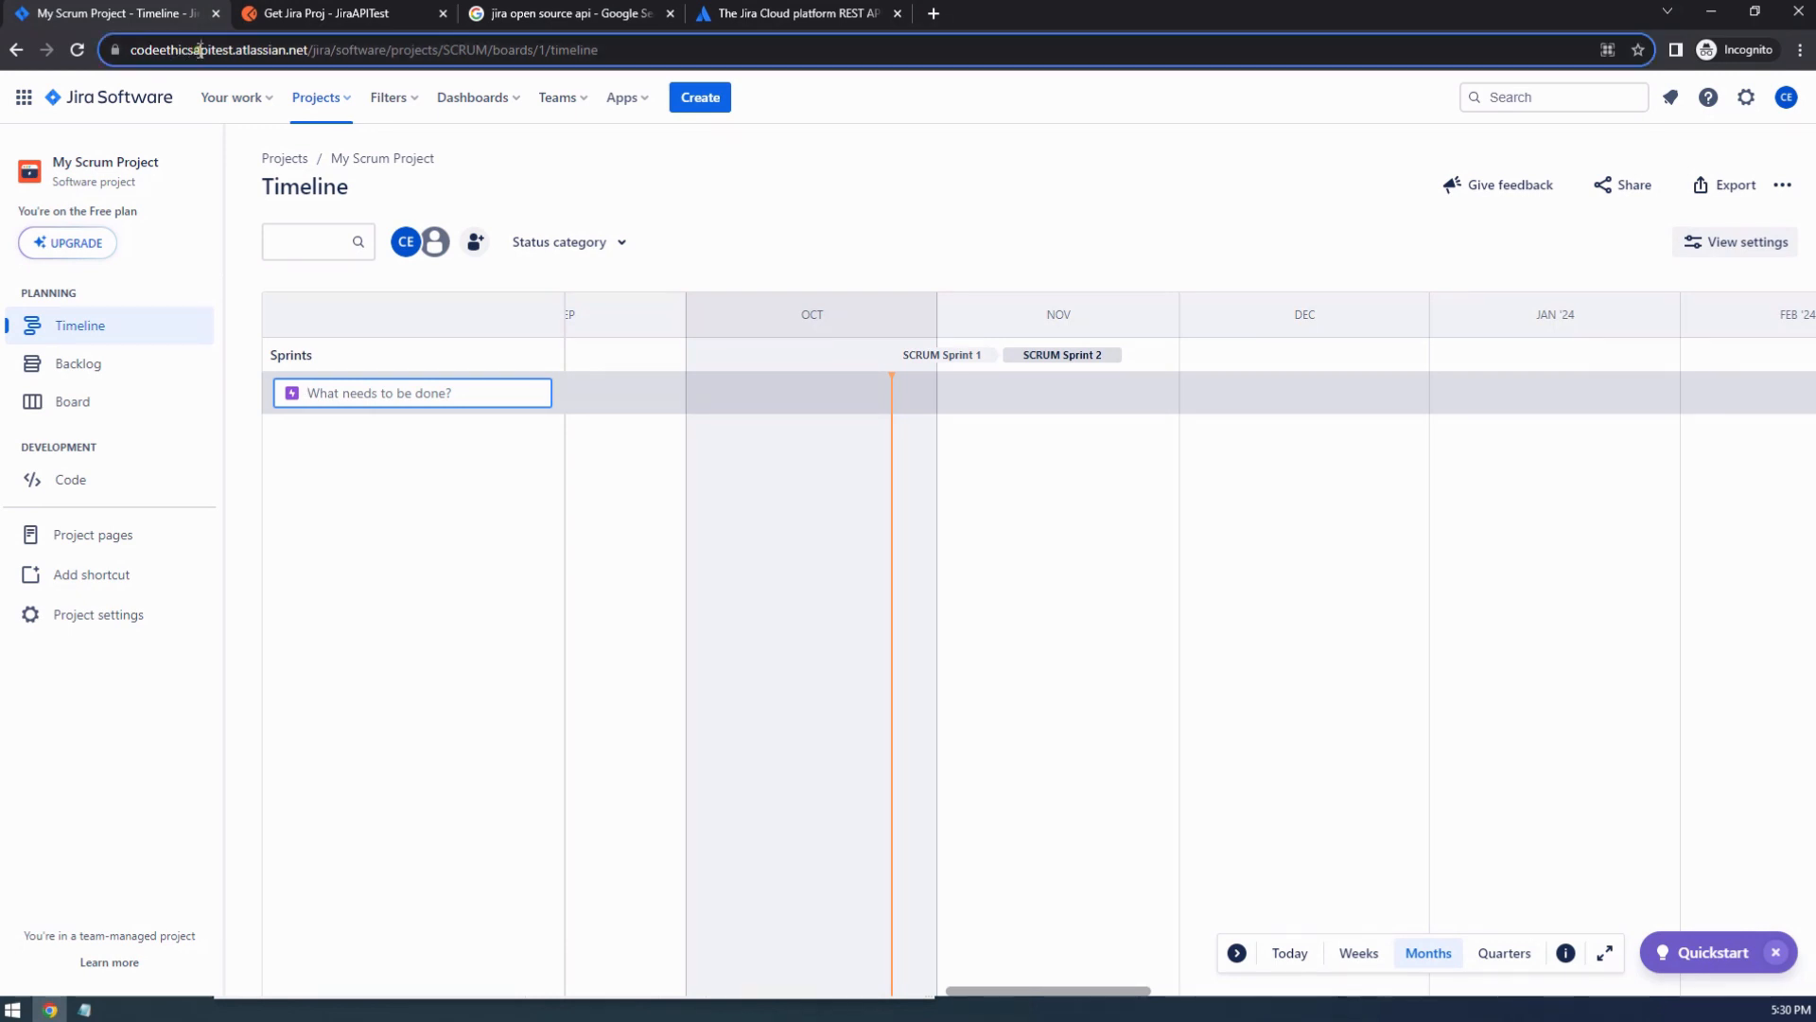
click(325, 51)
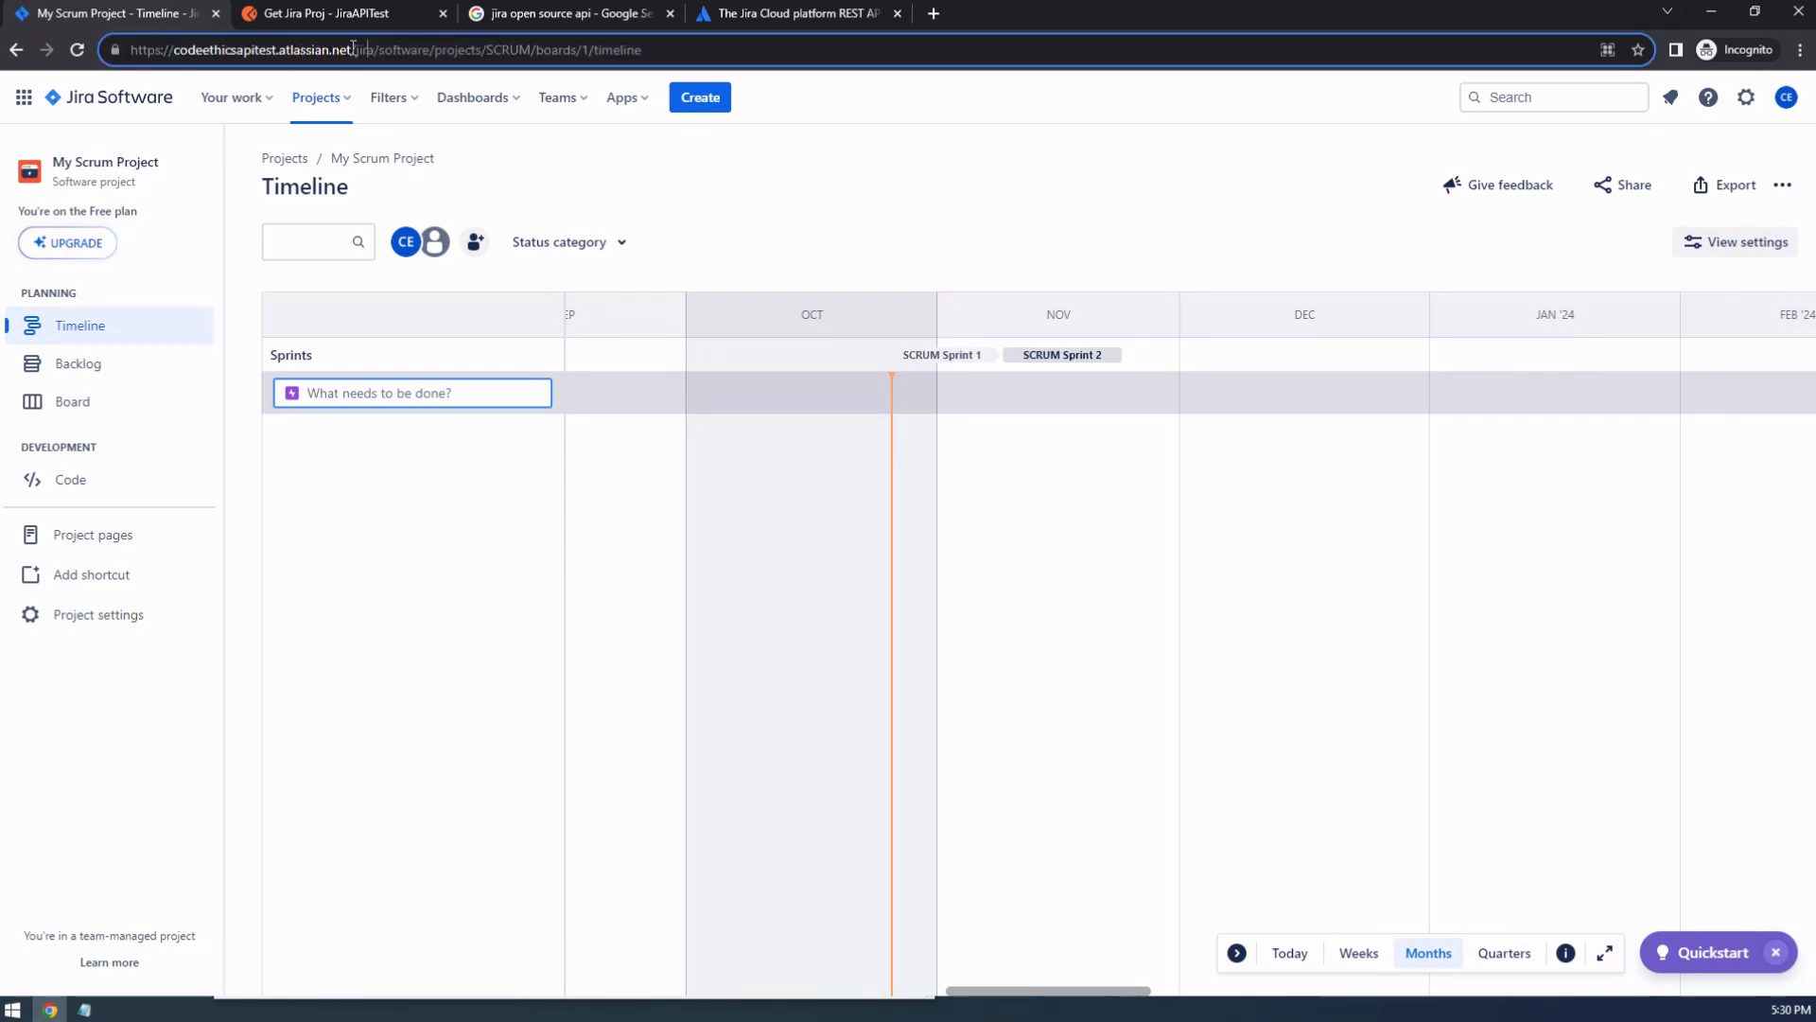
drag(351, 49, 121, 49)
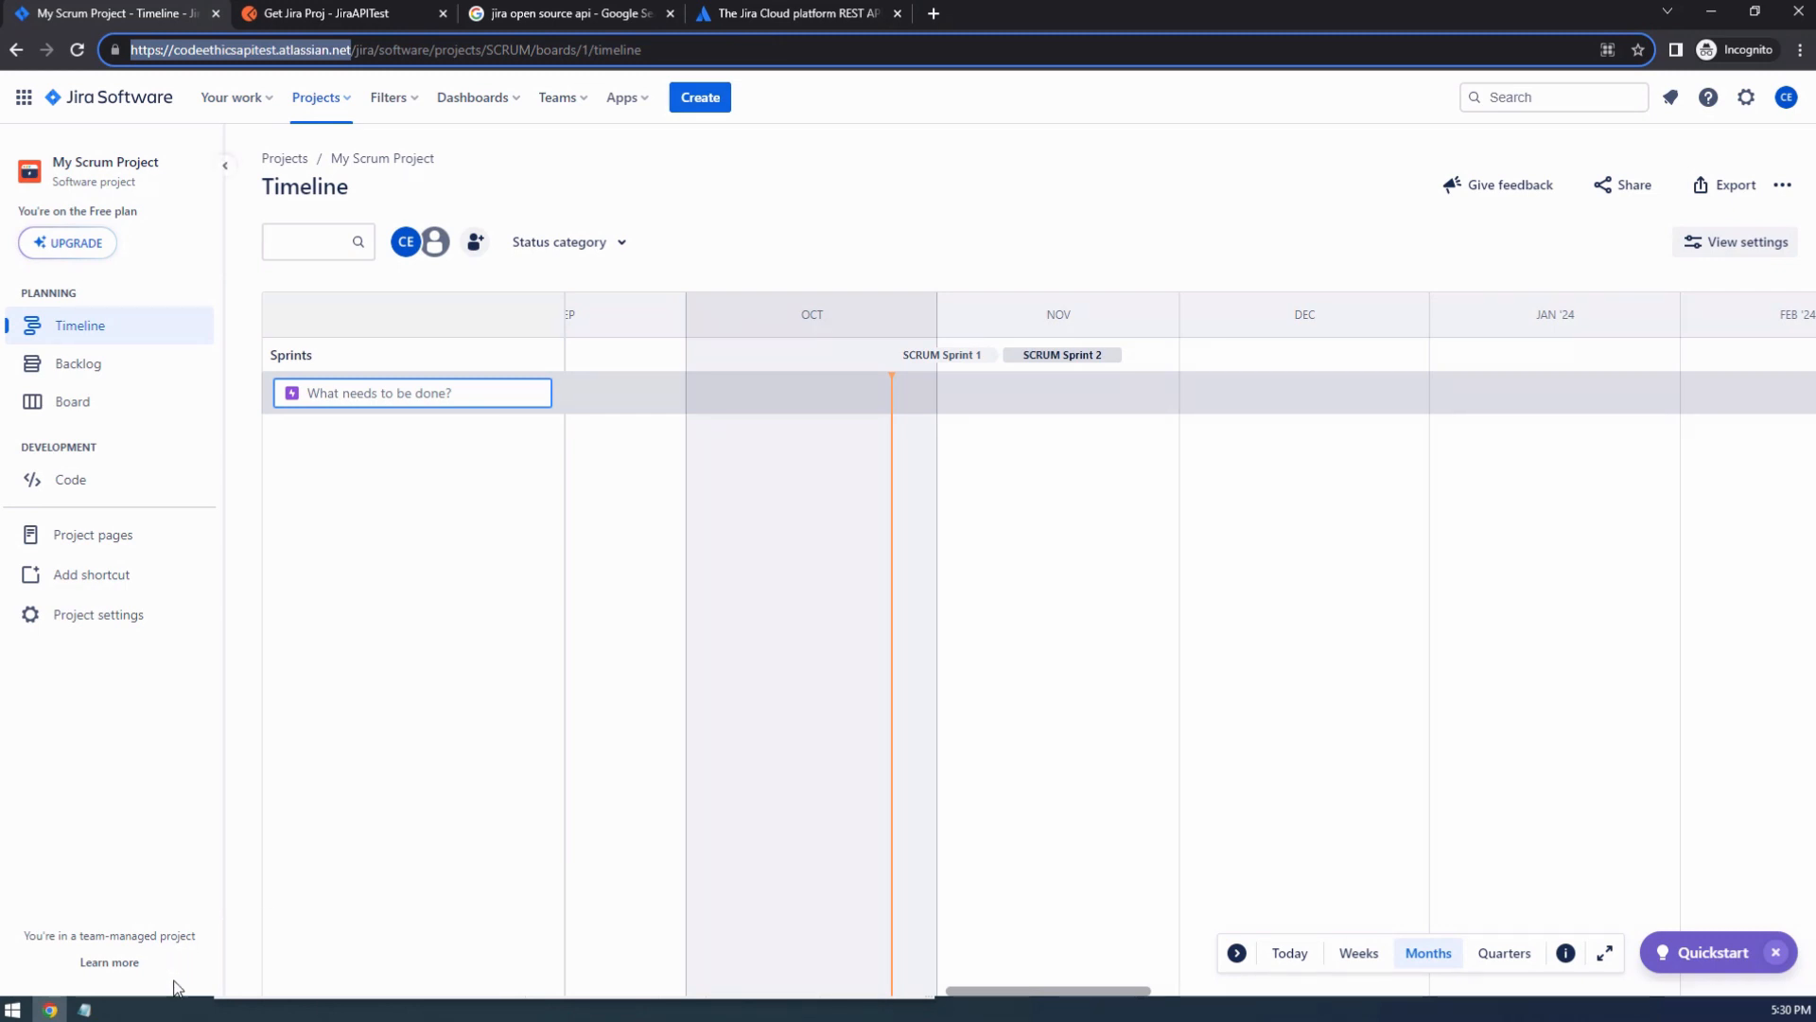
click(84, 1009)
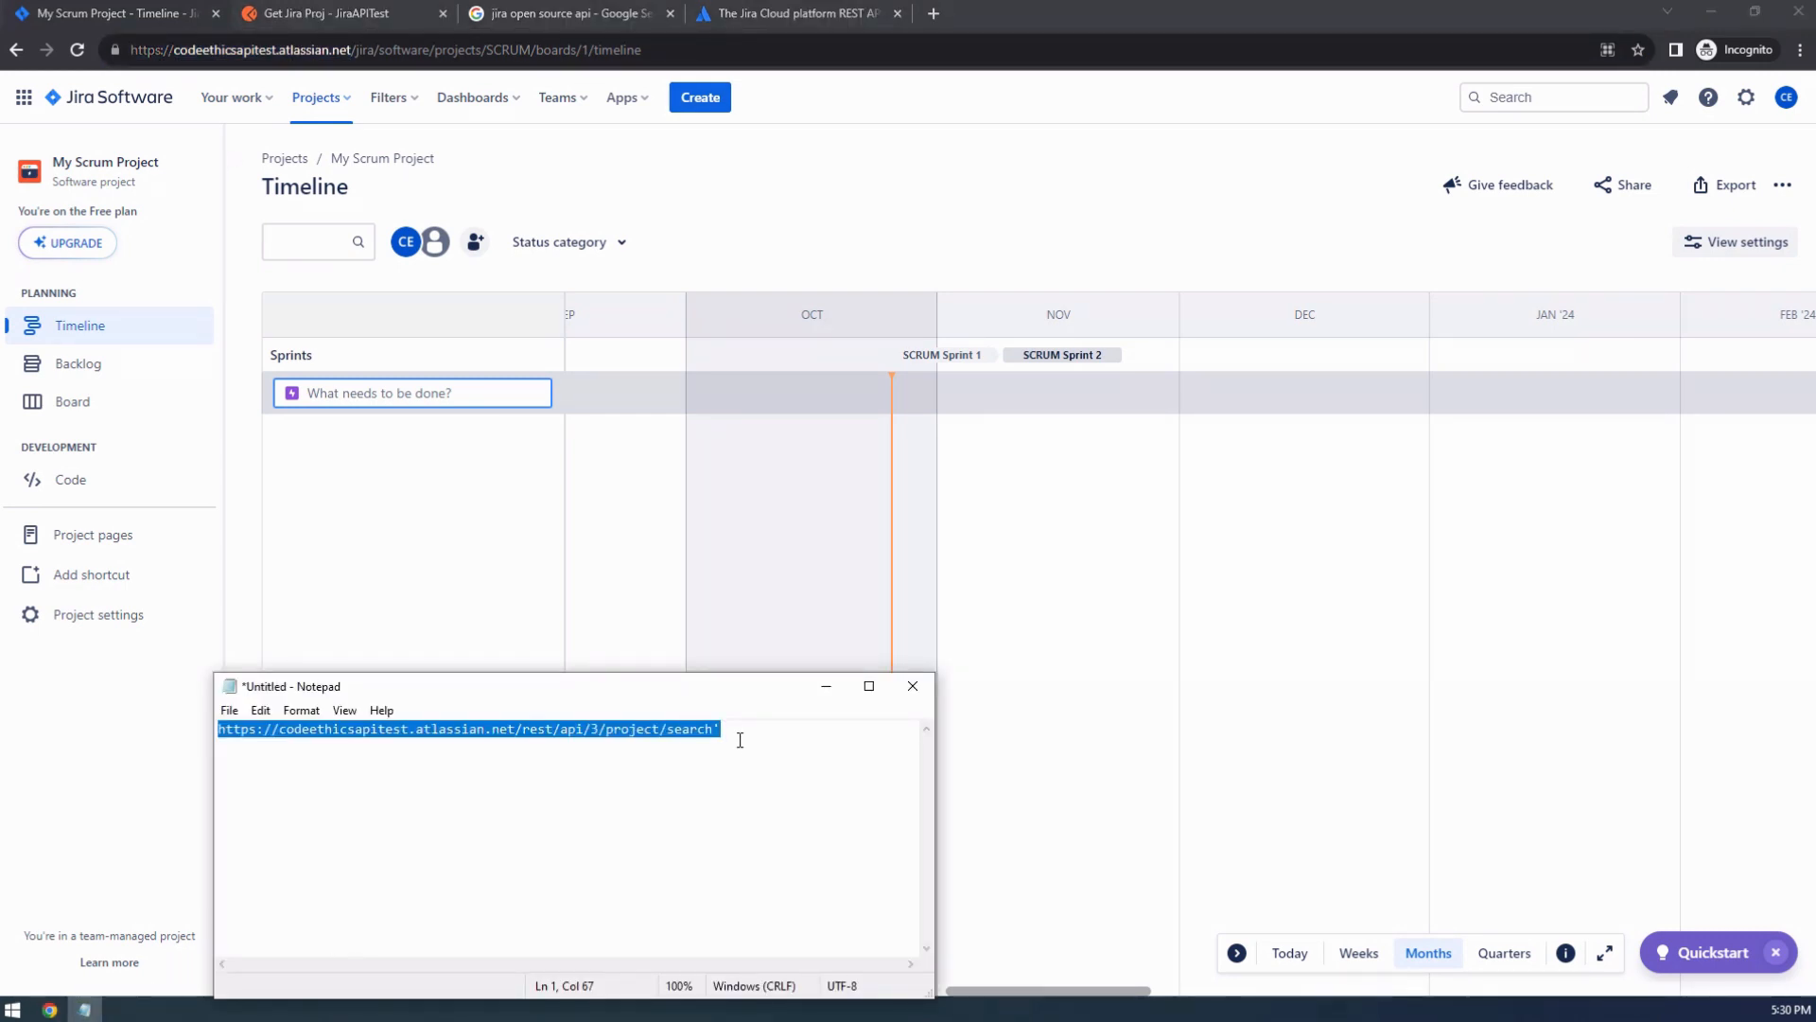
key(ctrl+x)
key(ctrl+v)
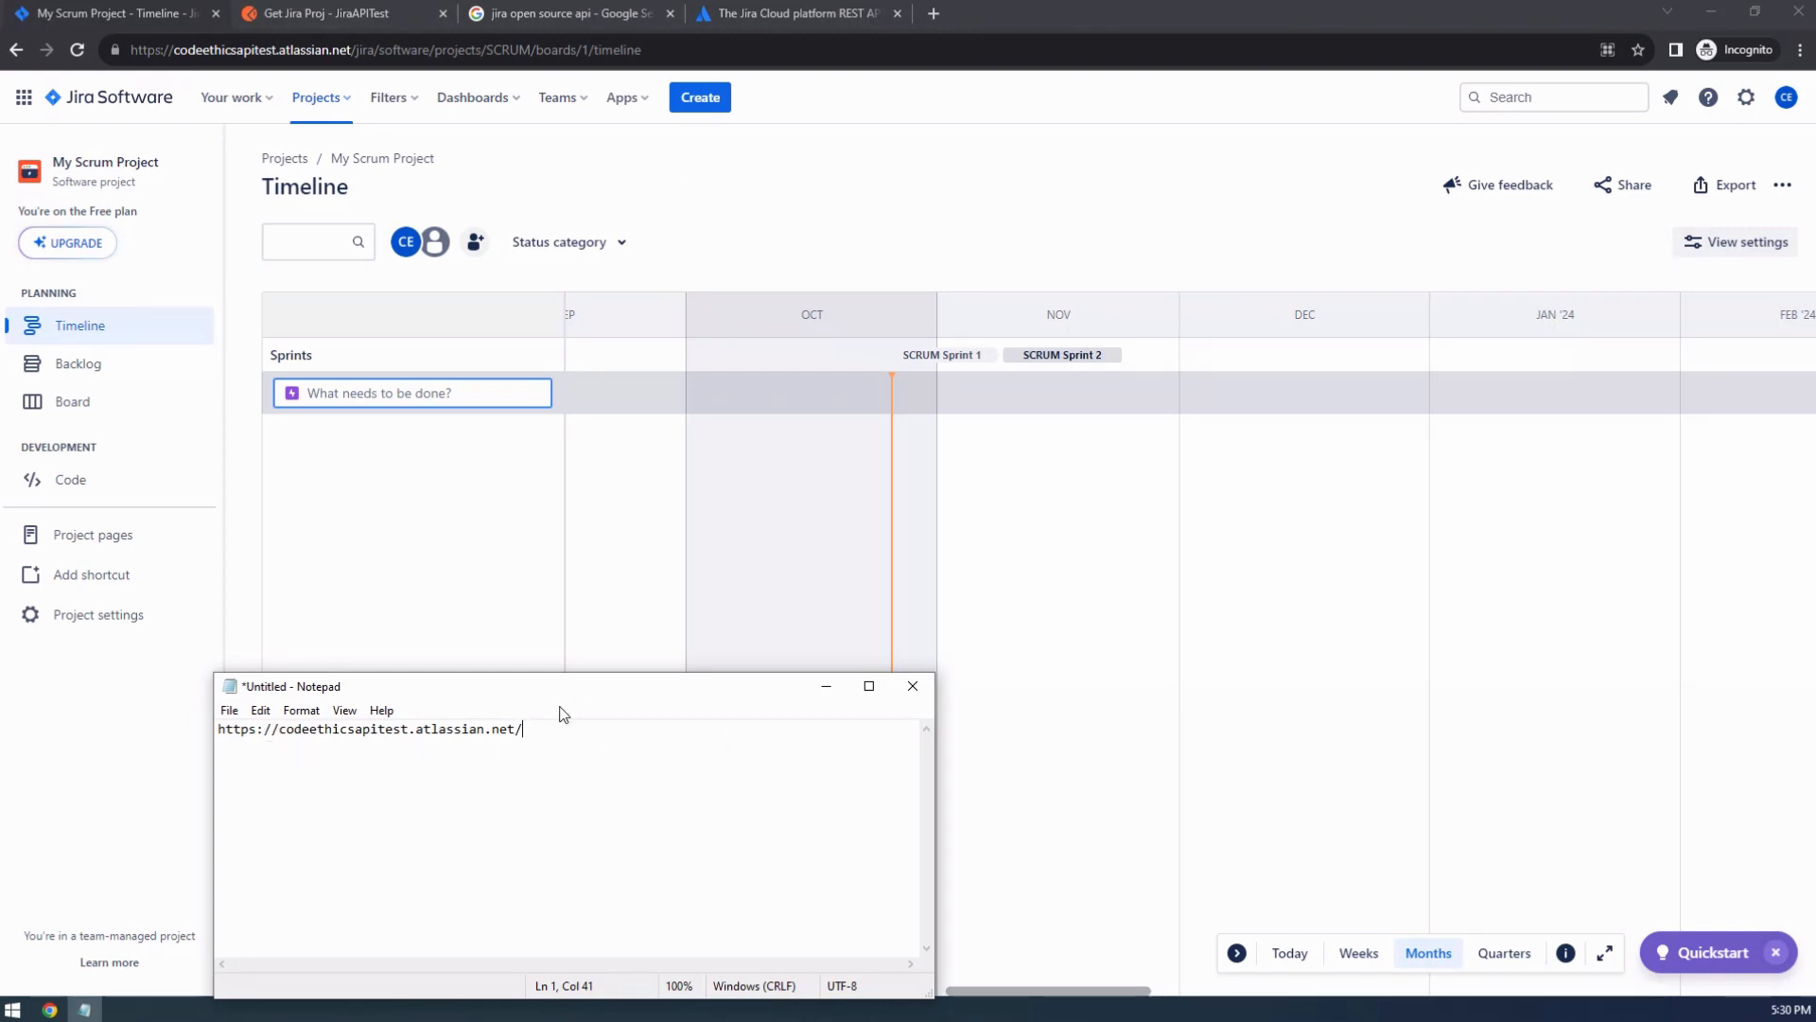
Copy rest/api/3/project/search from the Get projects paginated curl example and append it to the base URL in Notepad.
click(809, 14)
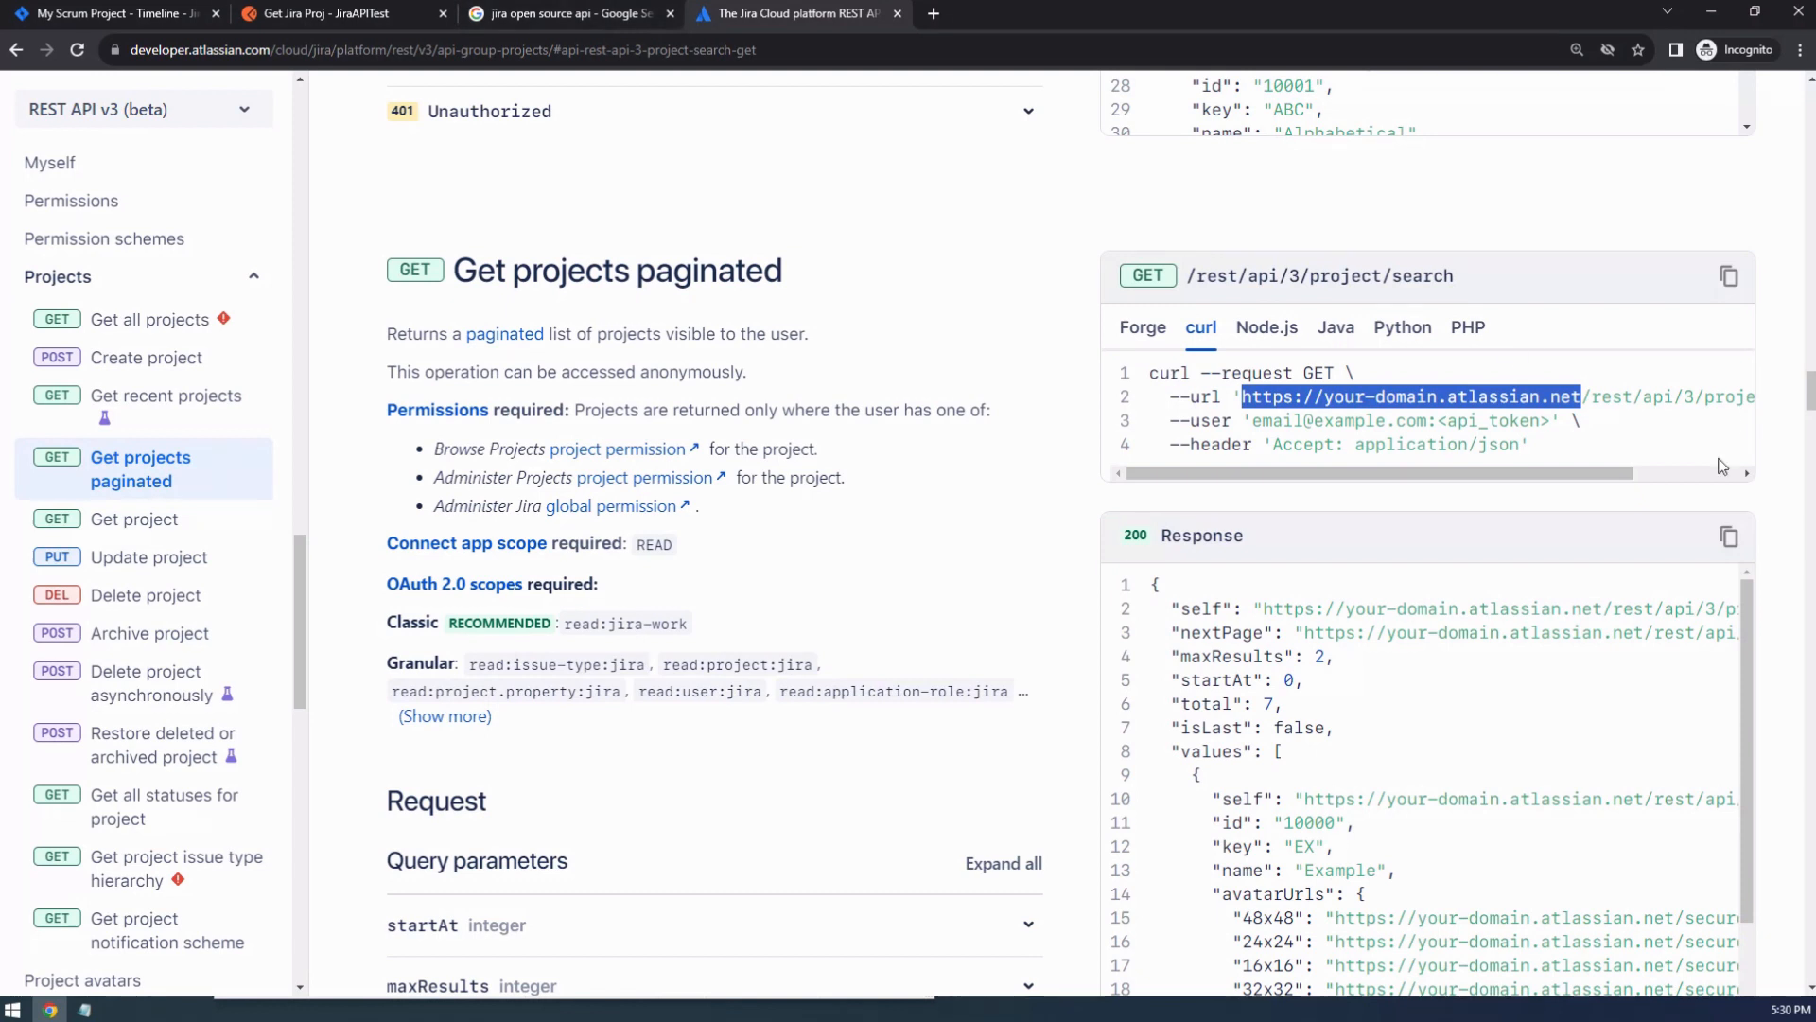
drag(1570, 475, 1717, 467)
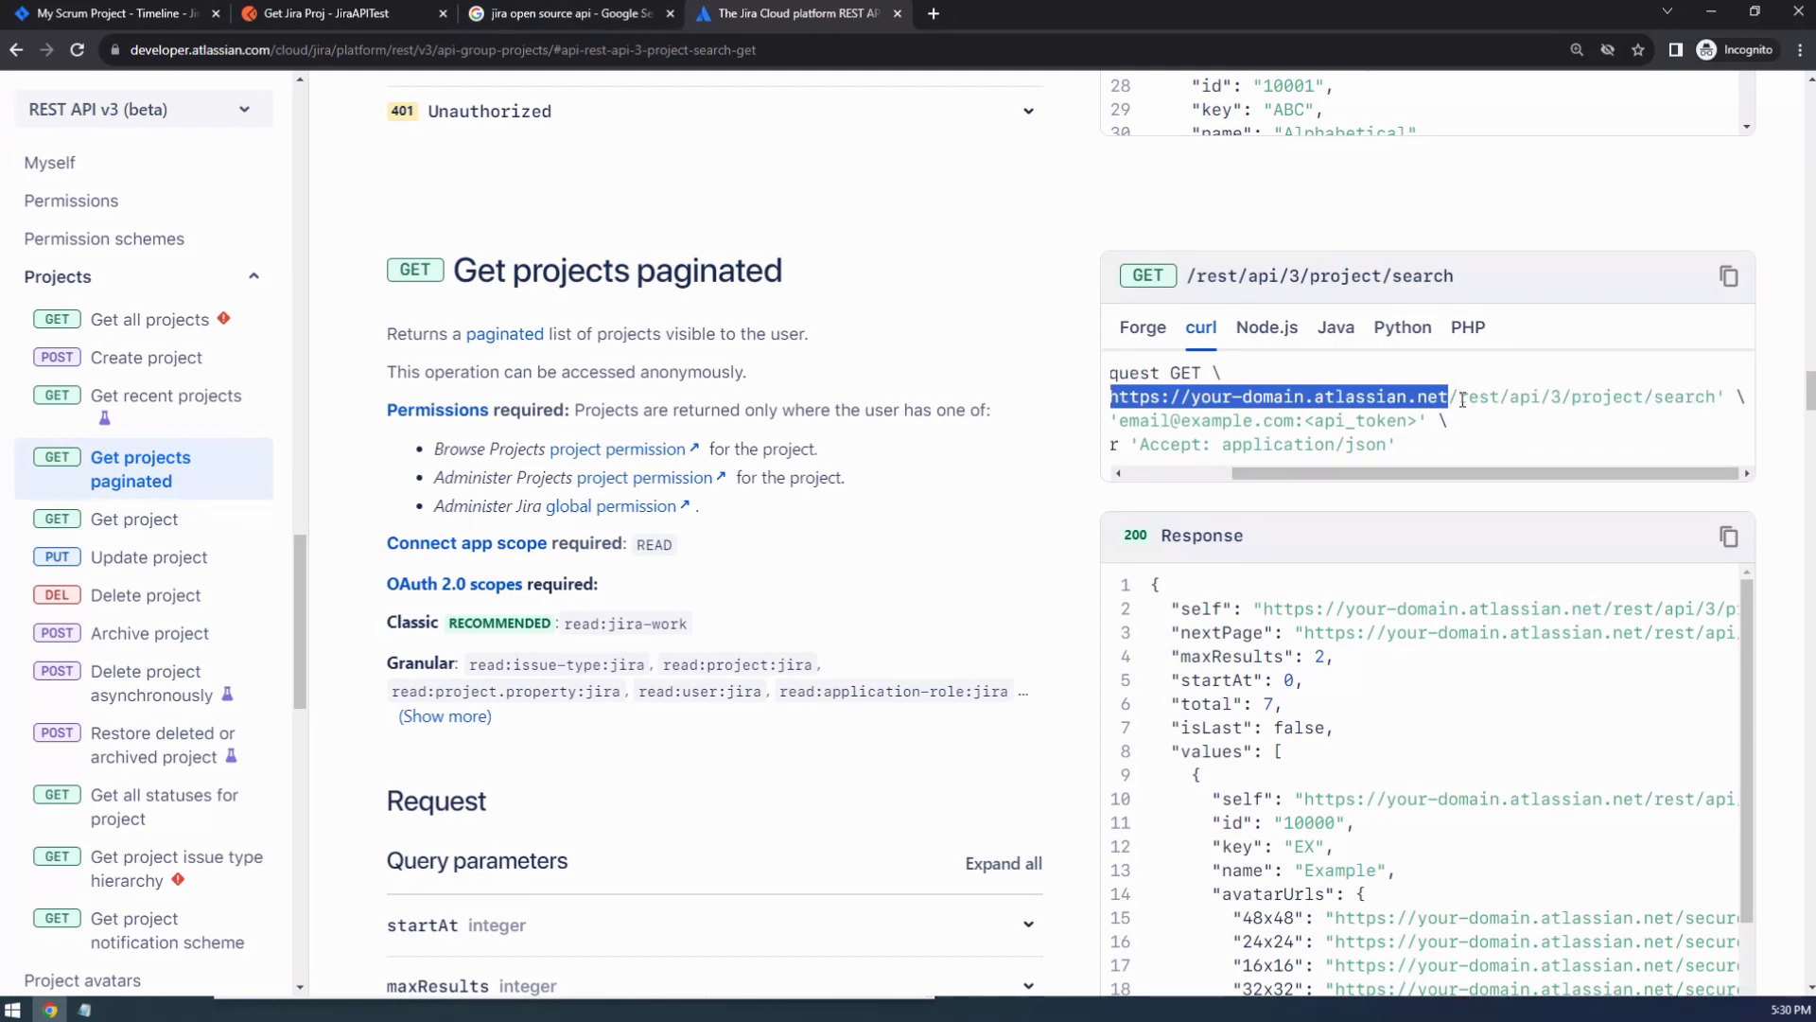
drag(1462, 398, 1715, 401)
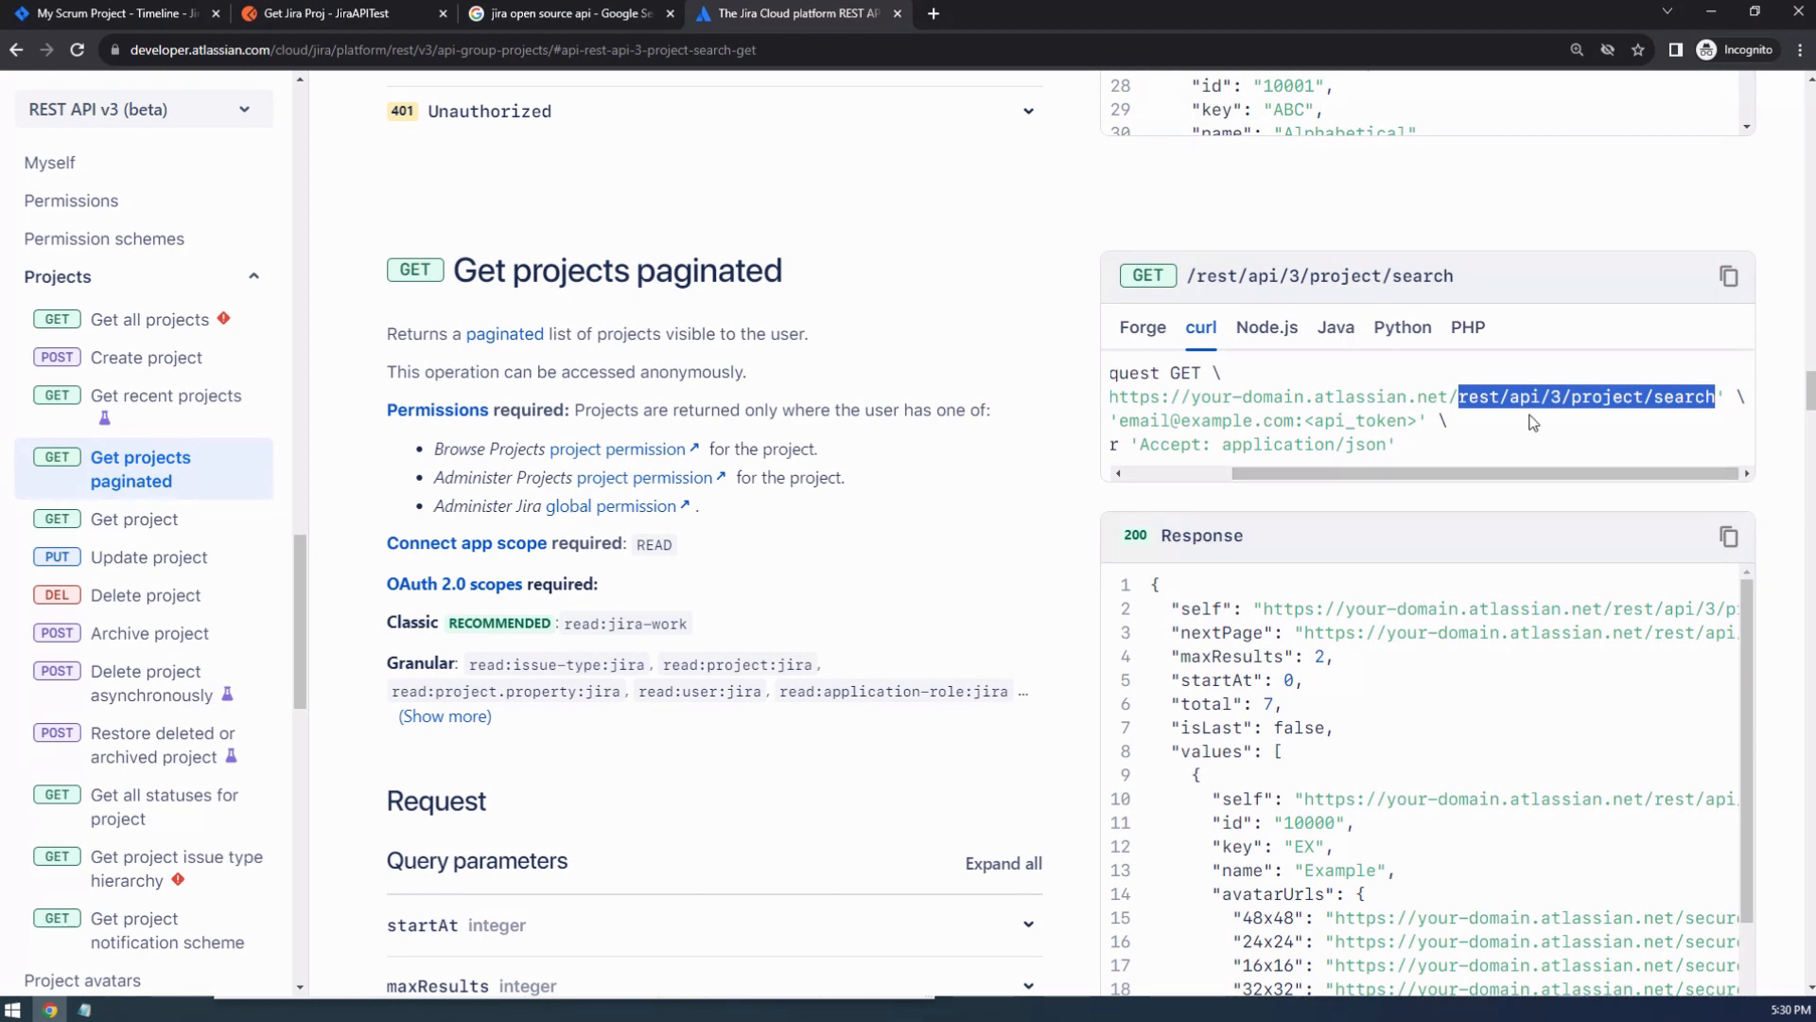
click(84, 1010)
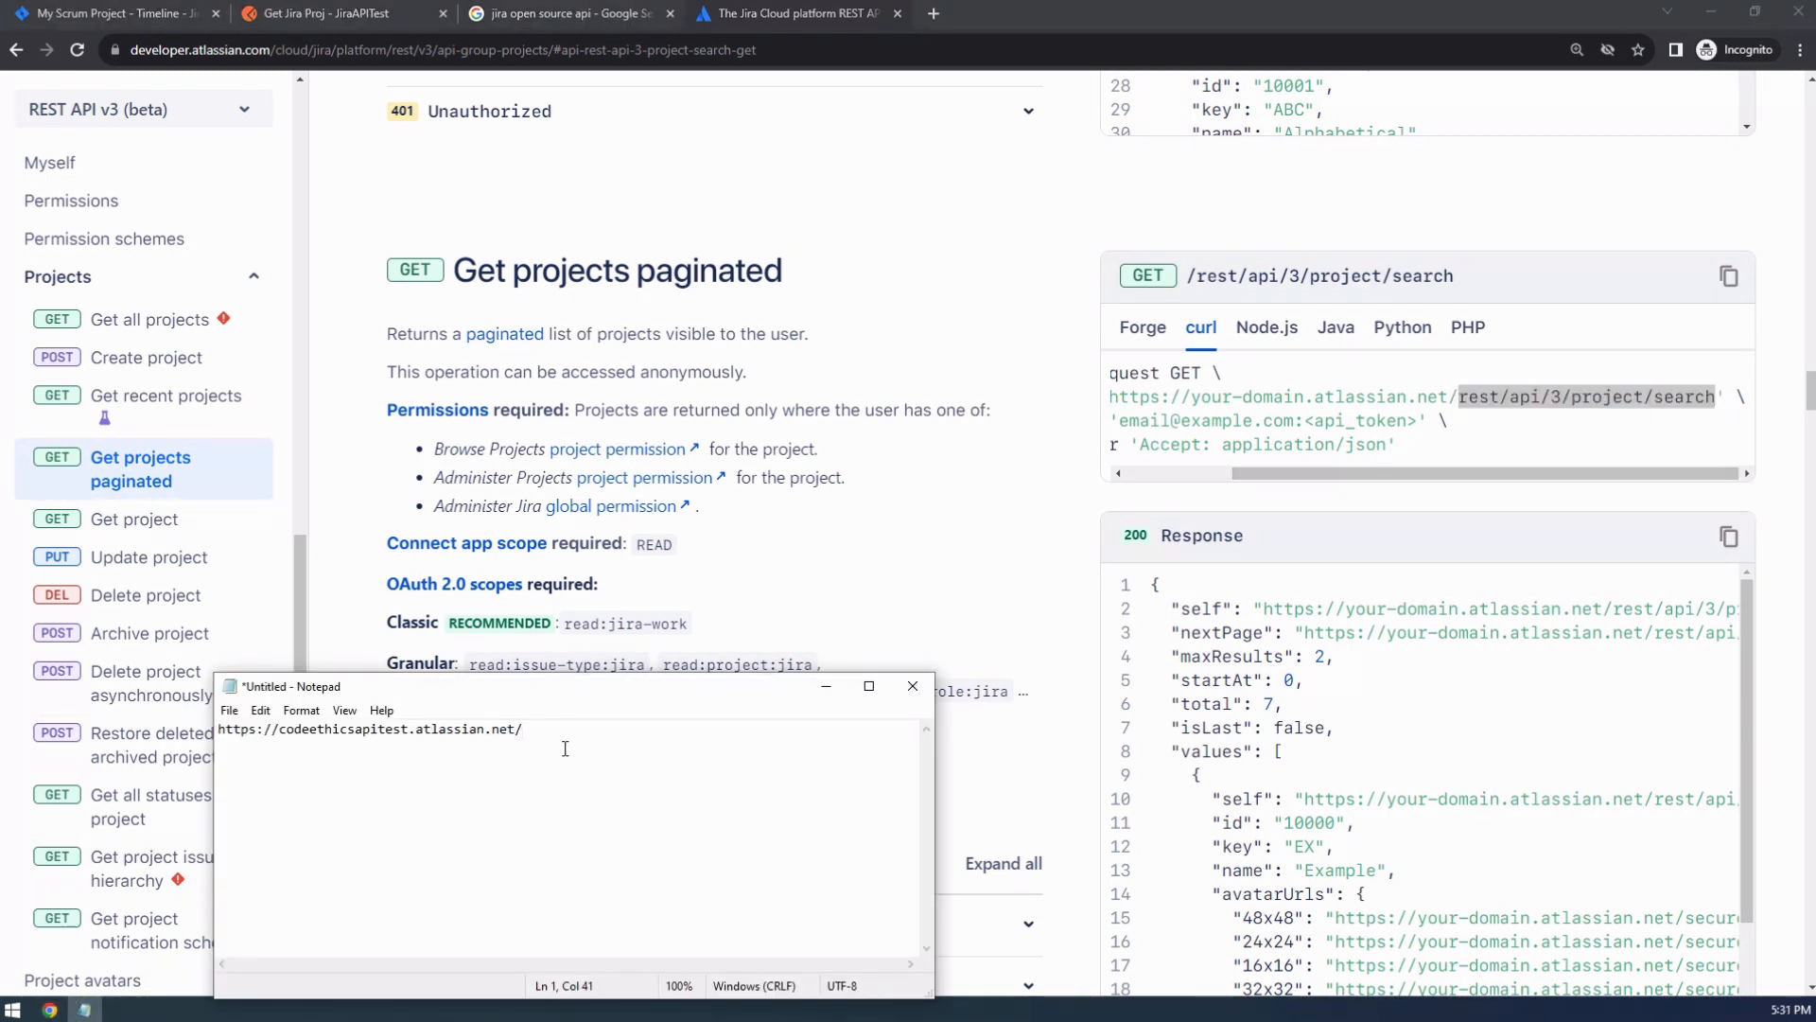
key(ctrl+v)
click(1485, 211)
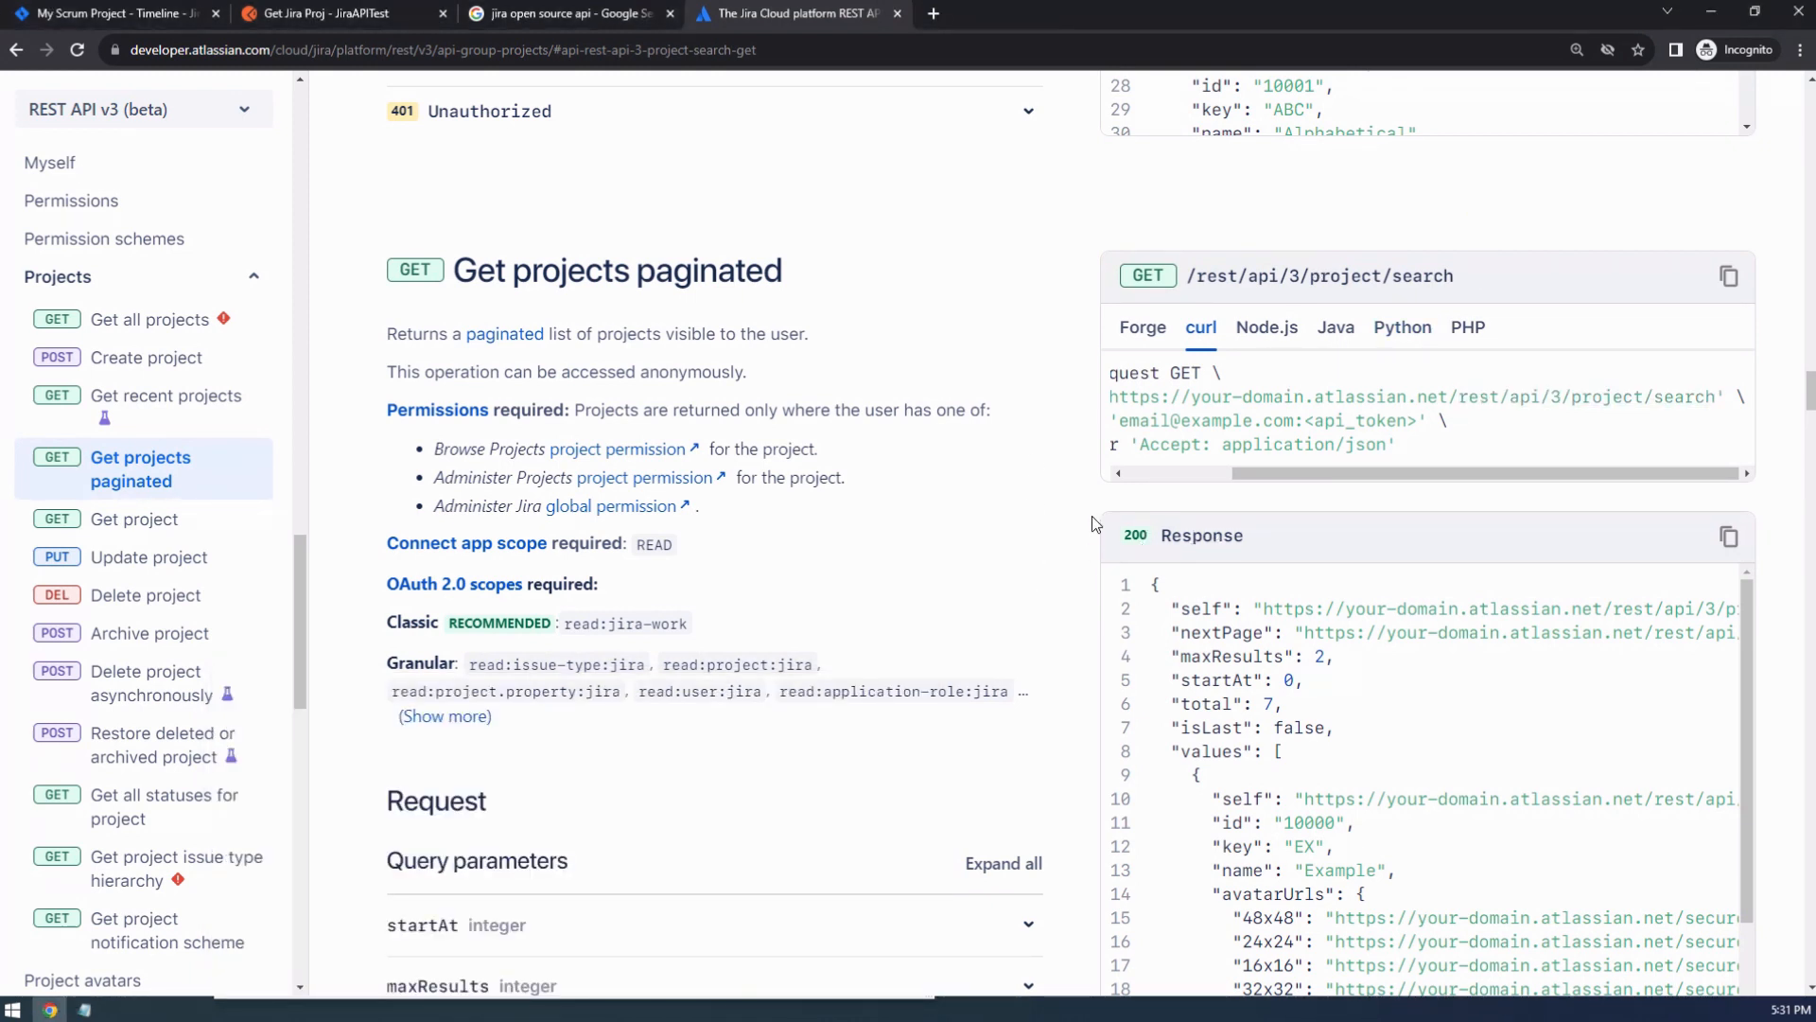
Copy the complete URL from Notepad and paste it as the request URL of Get Jira Proj in Postman.
click(86, 1008)
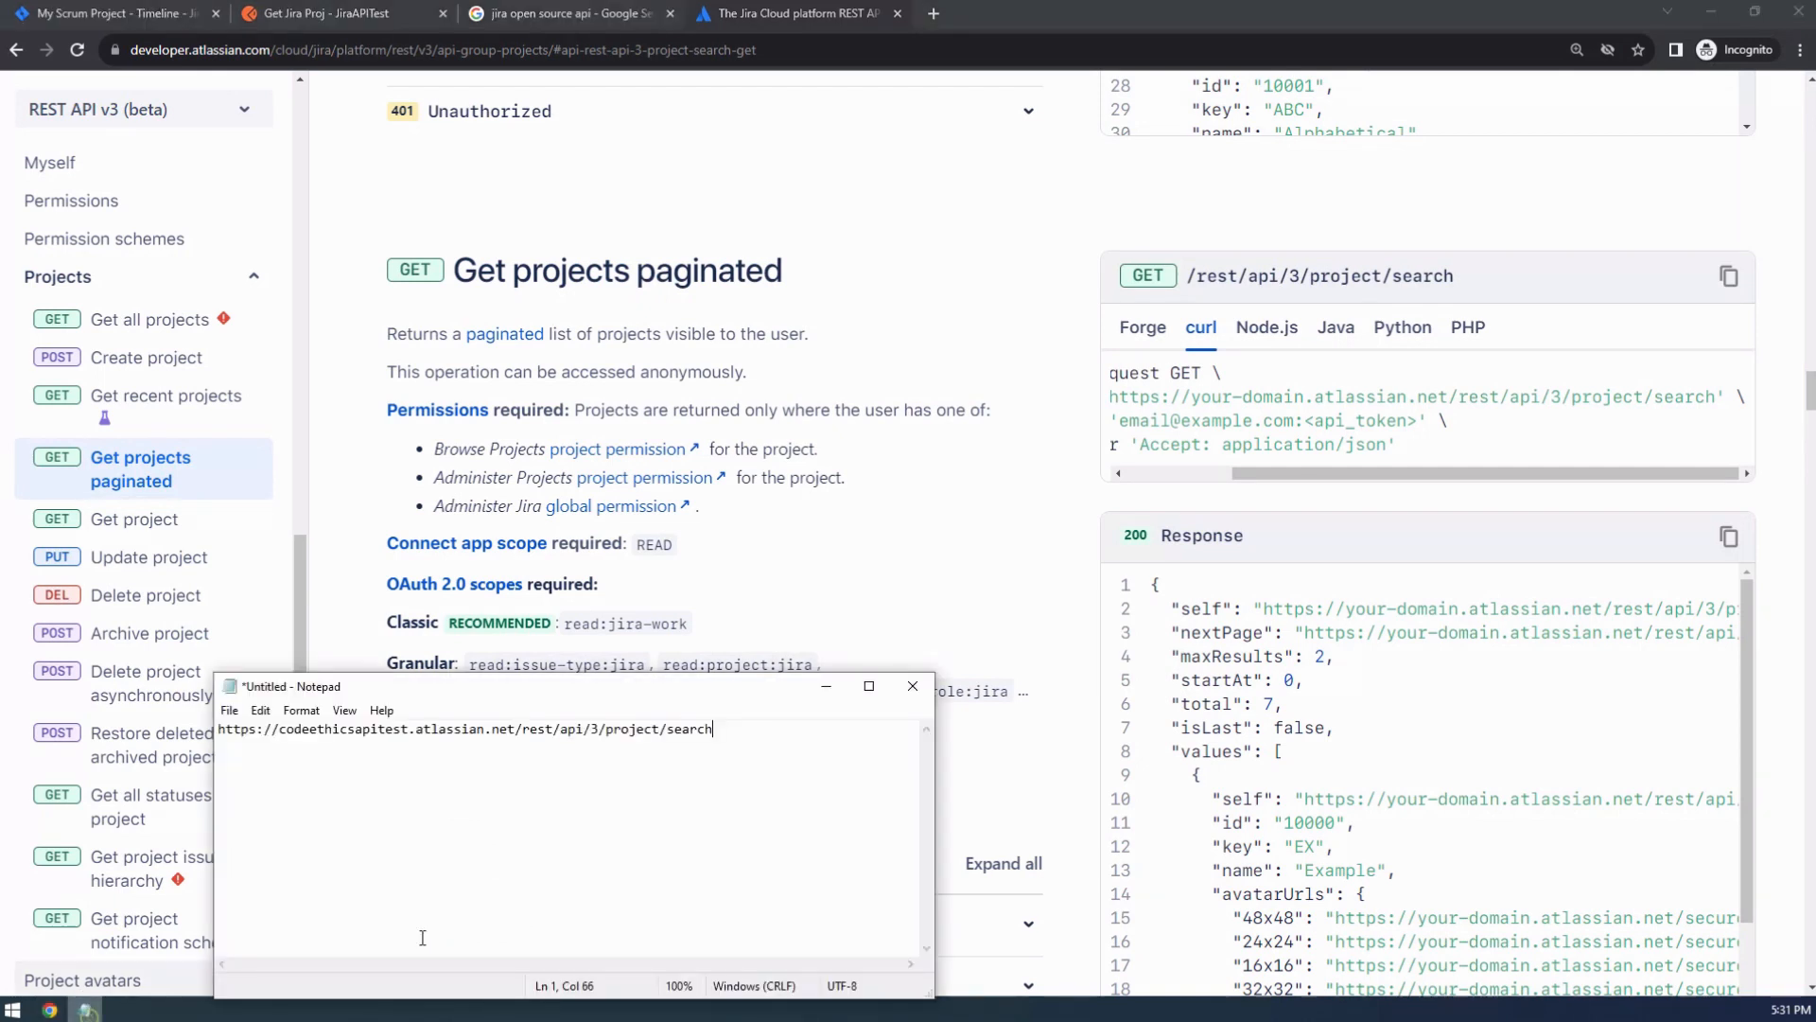
key(ctrl+a)
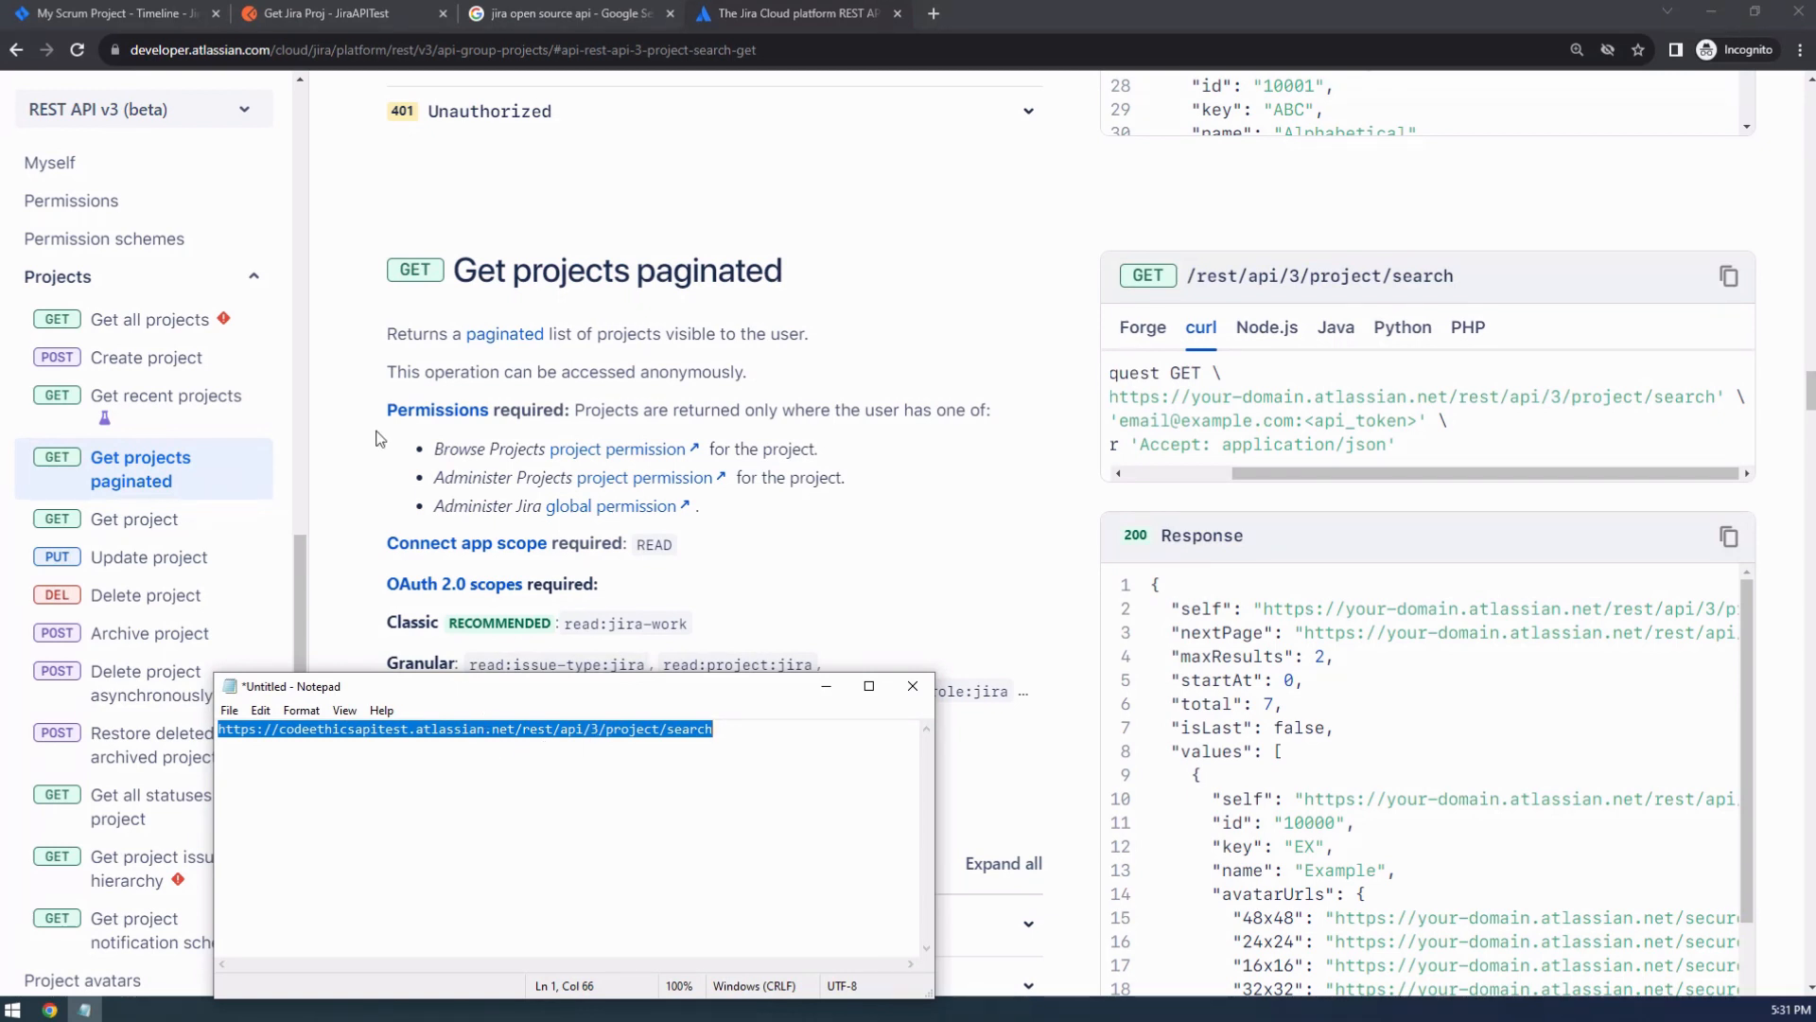
click(342, 15)
click(598, 228)
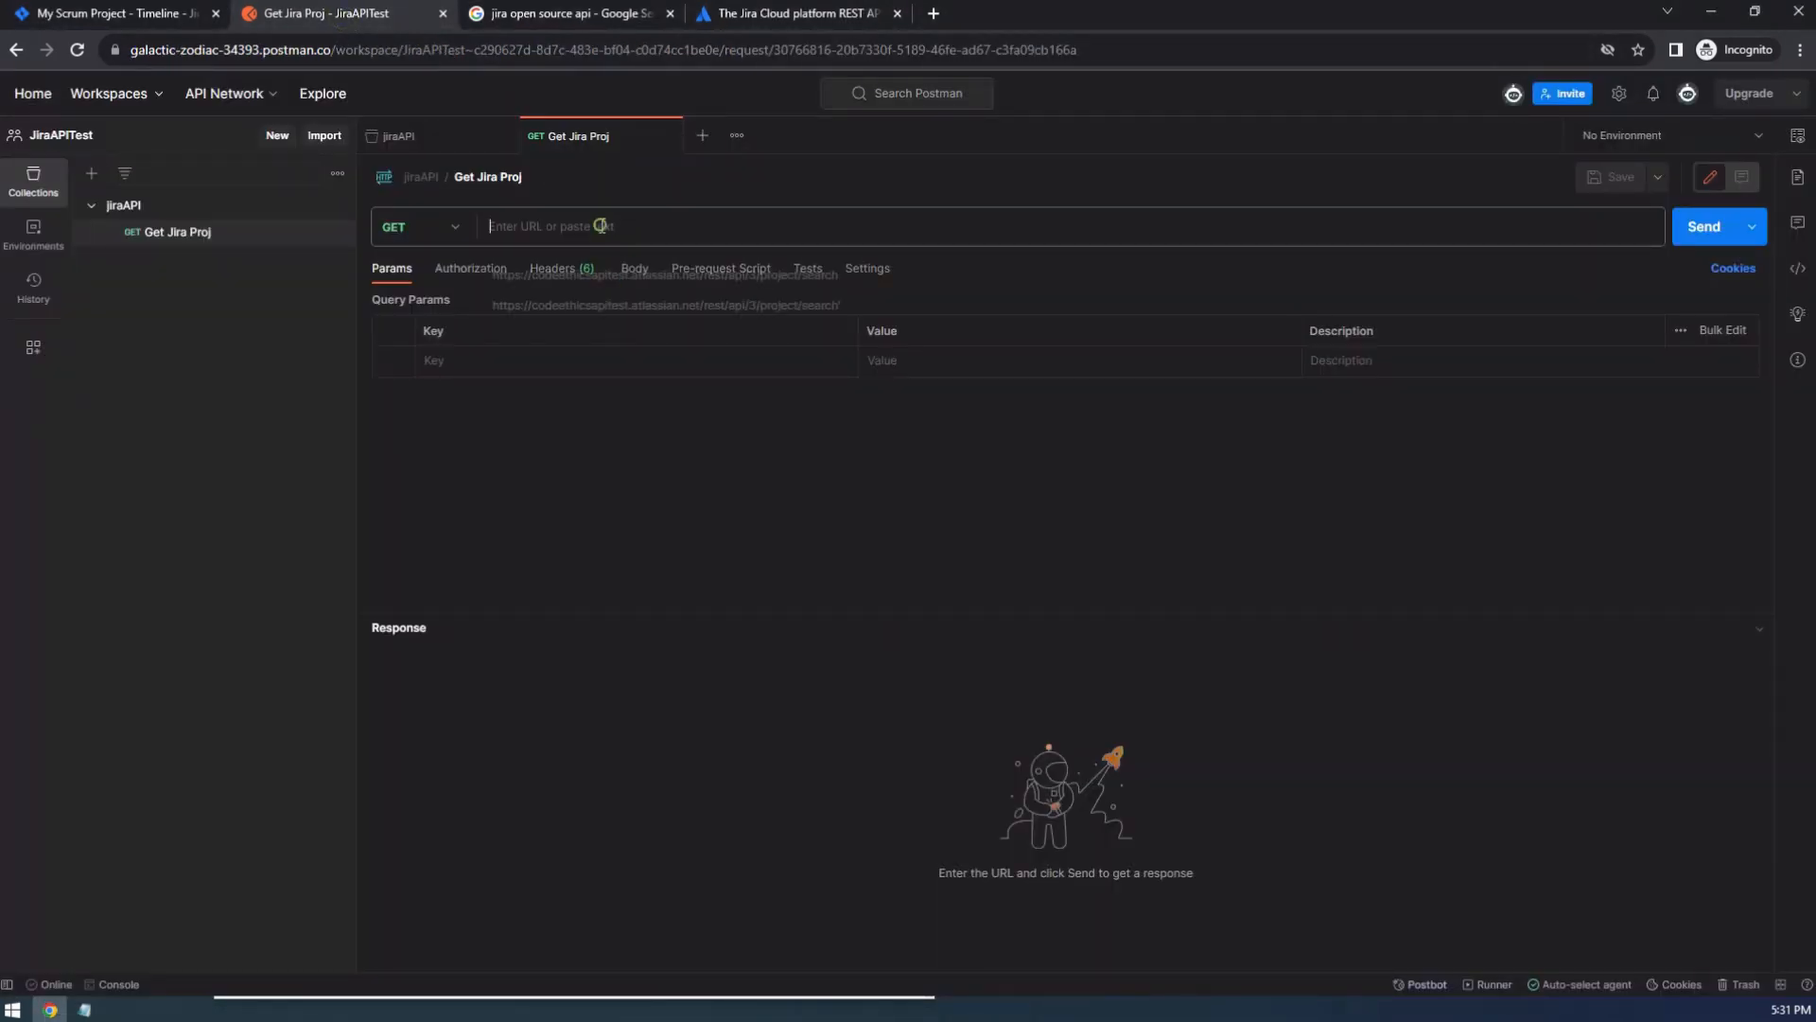
key(ctrl+v)
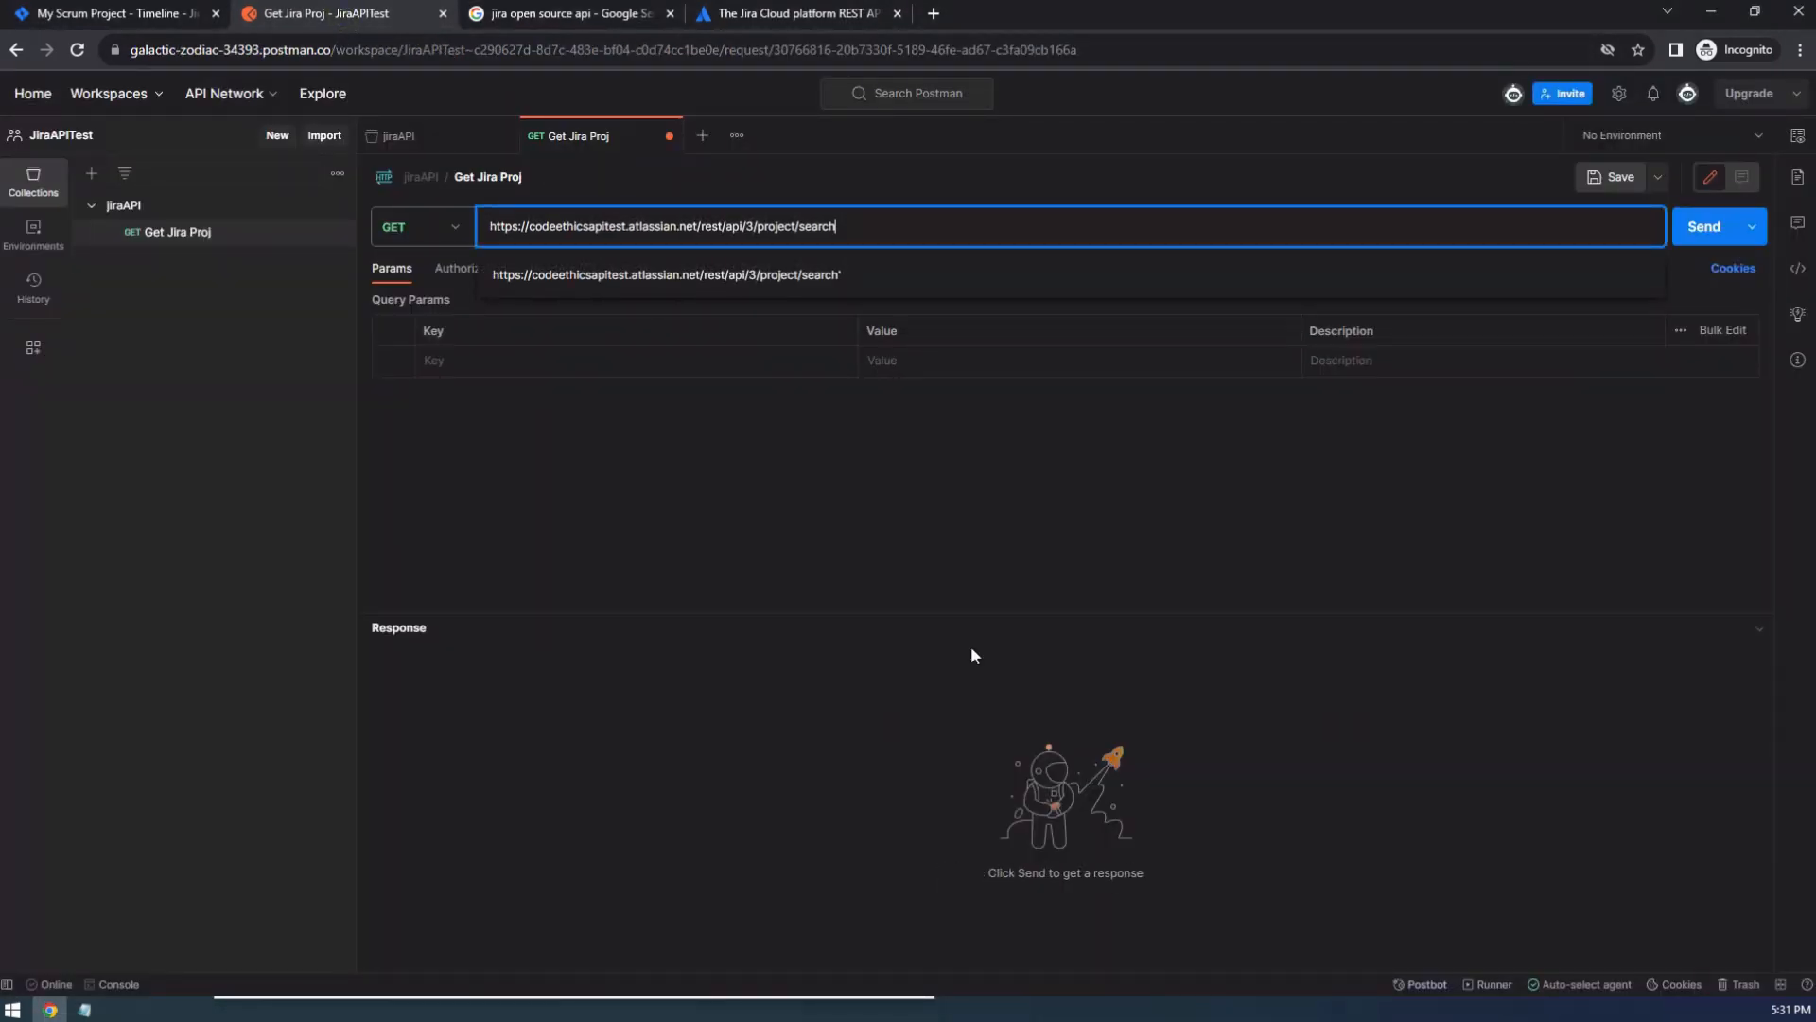
click(915, 526)
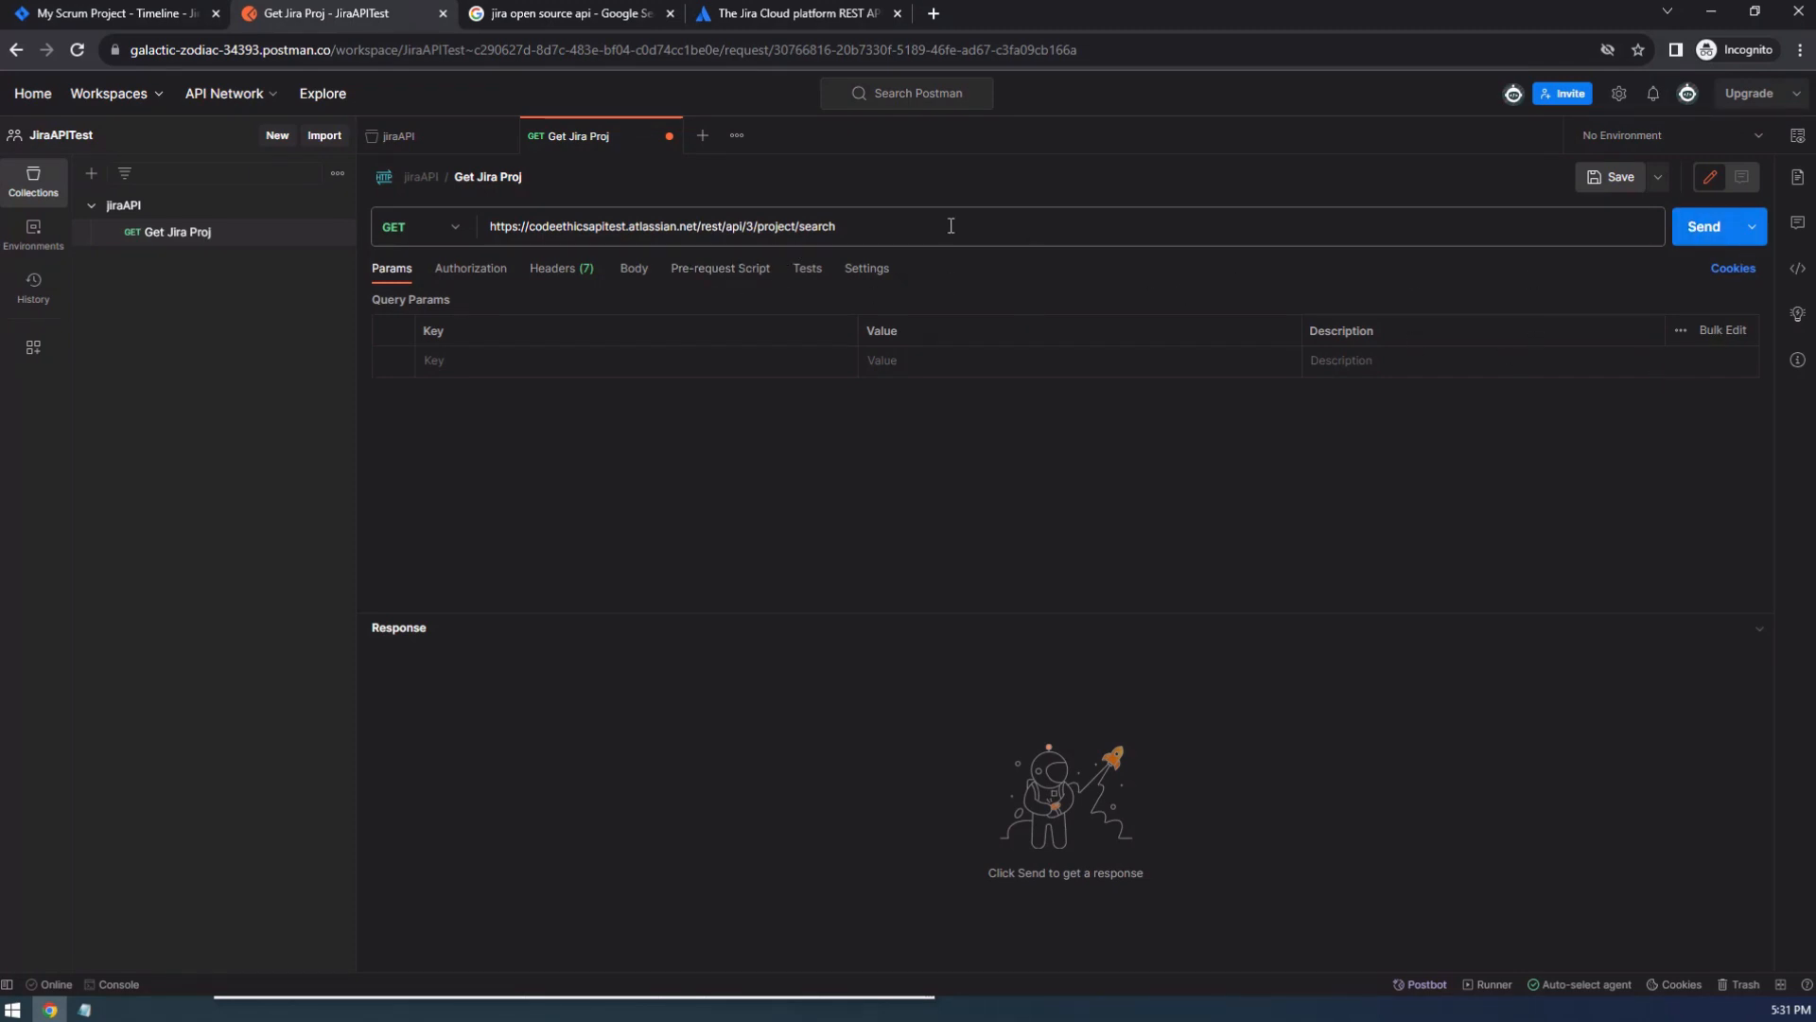
Check the headers of the Get Jira Proj request, then save and send it.
click(569, 269)
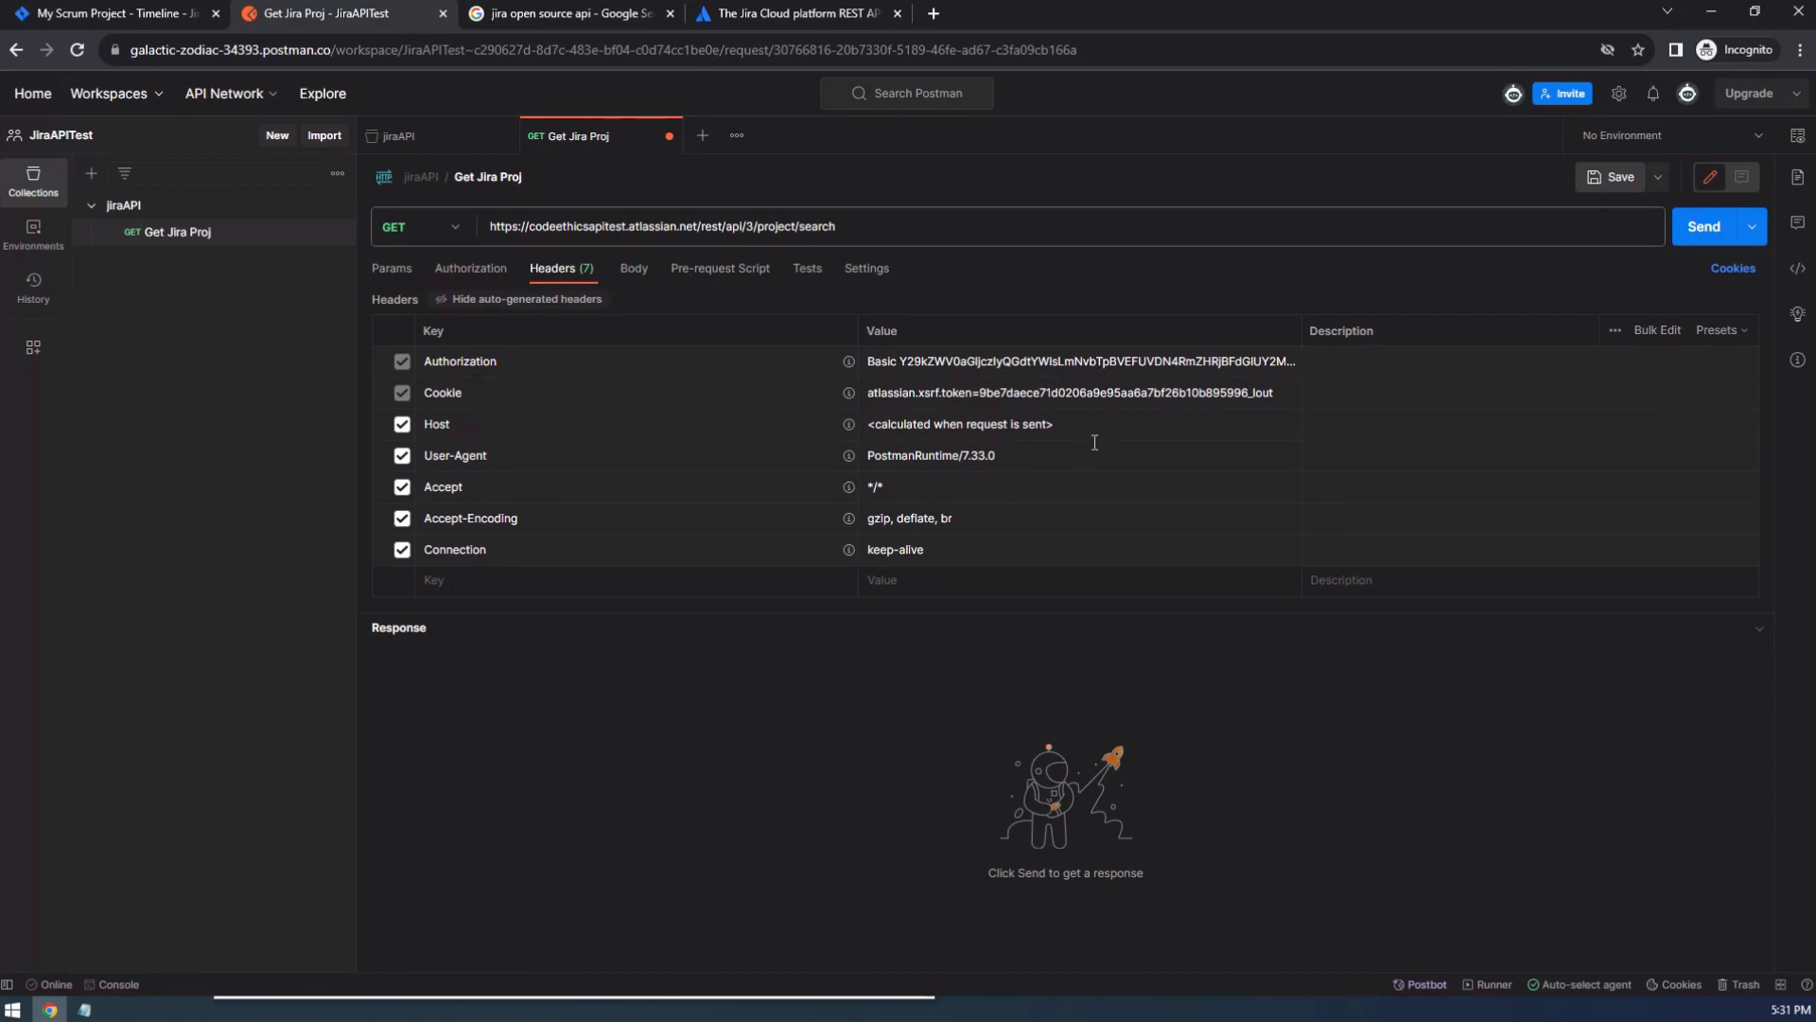
click(1621, 180)
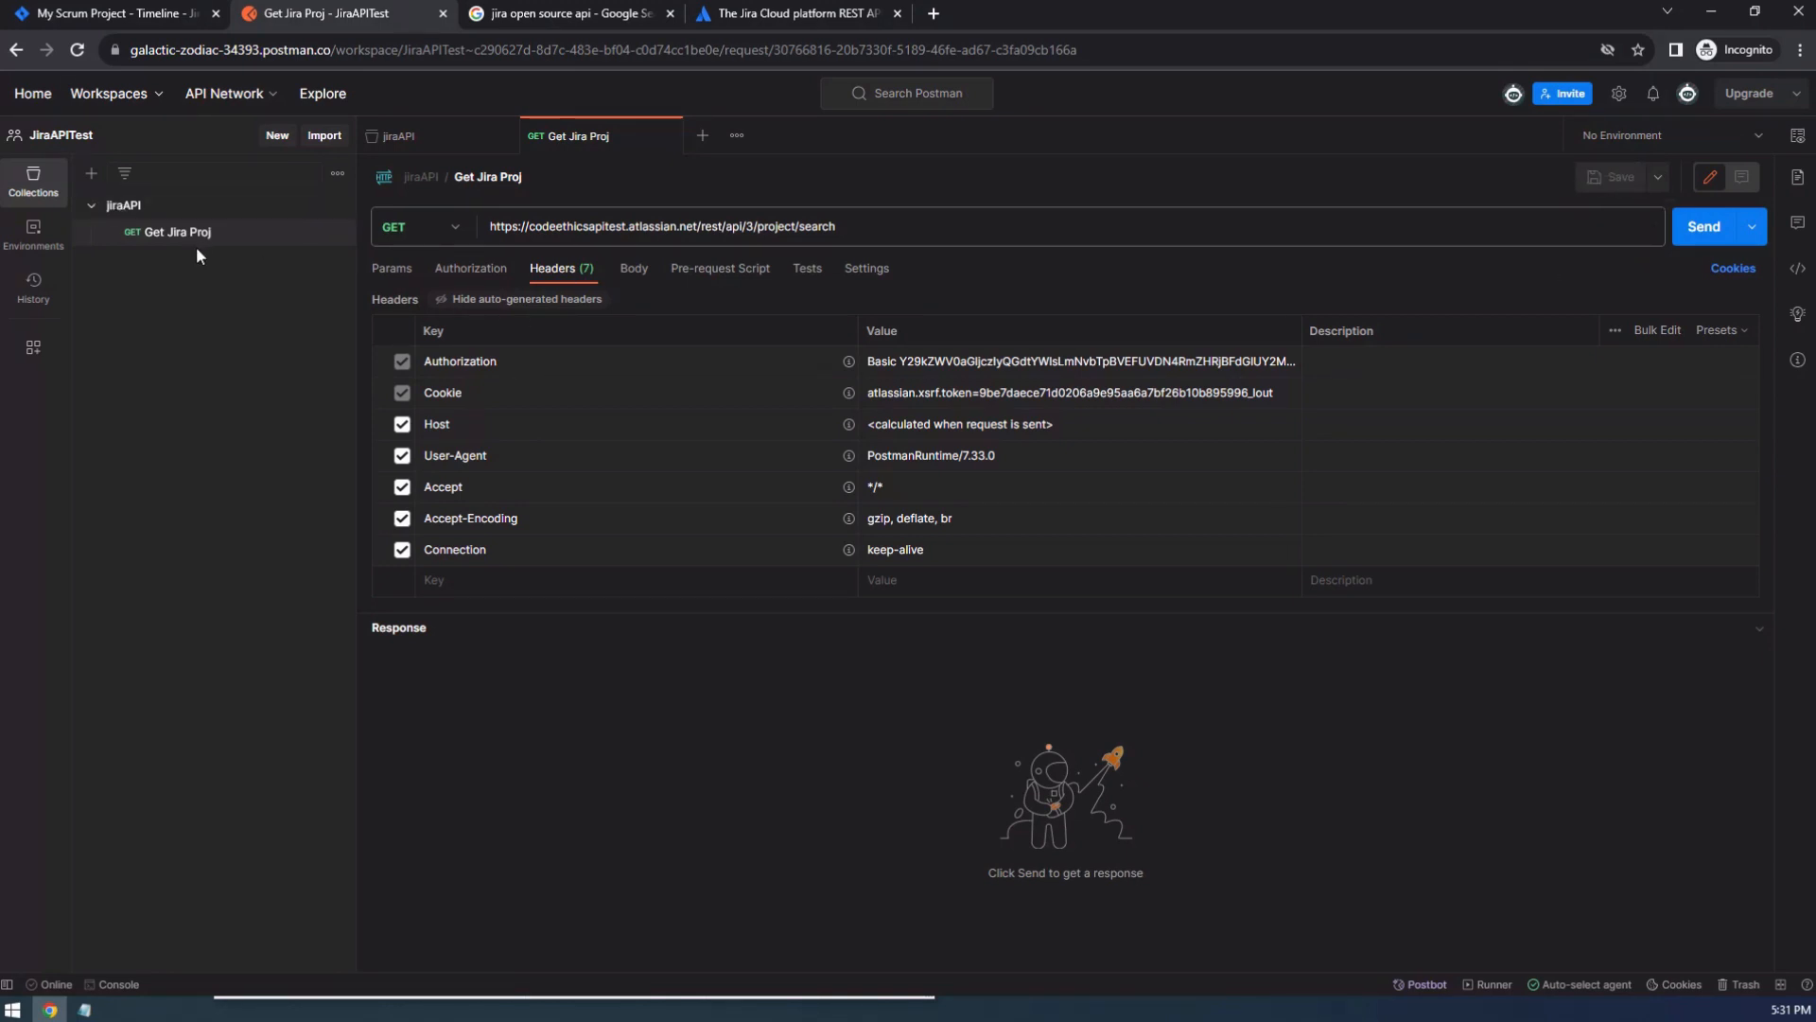
click(1706, 229)
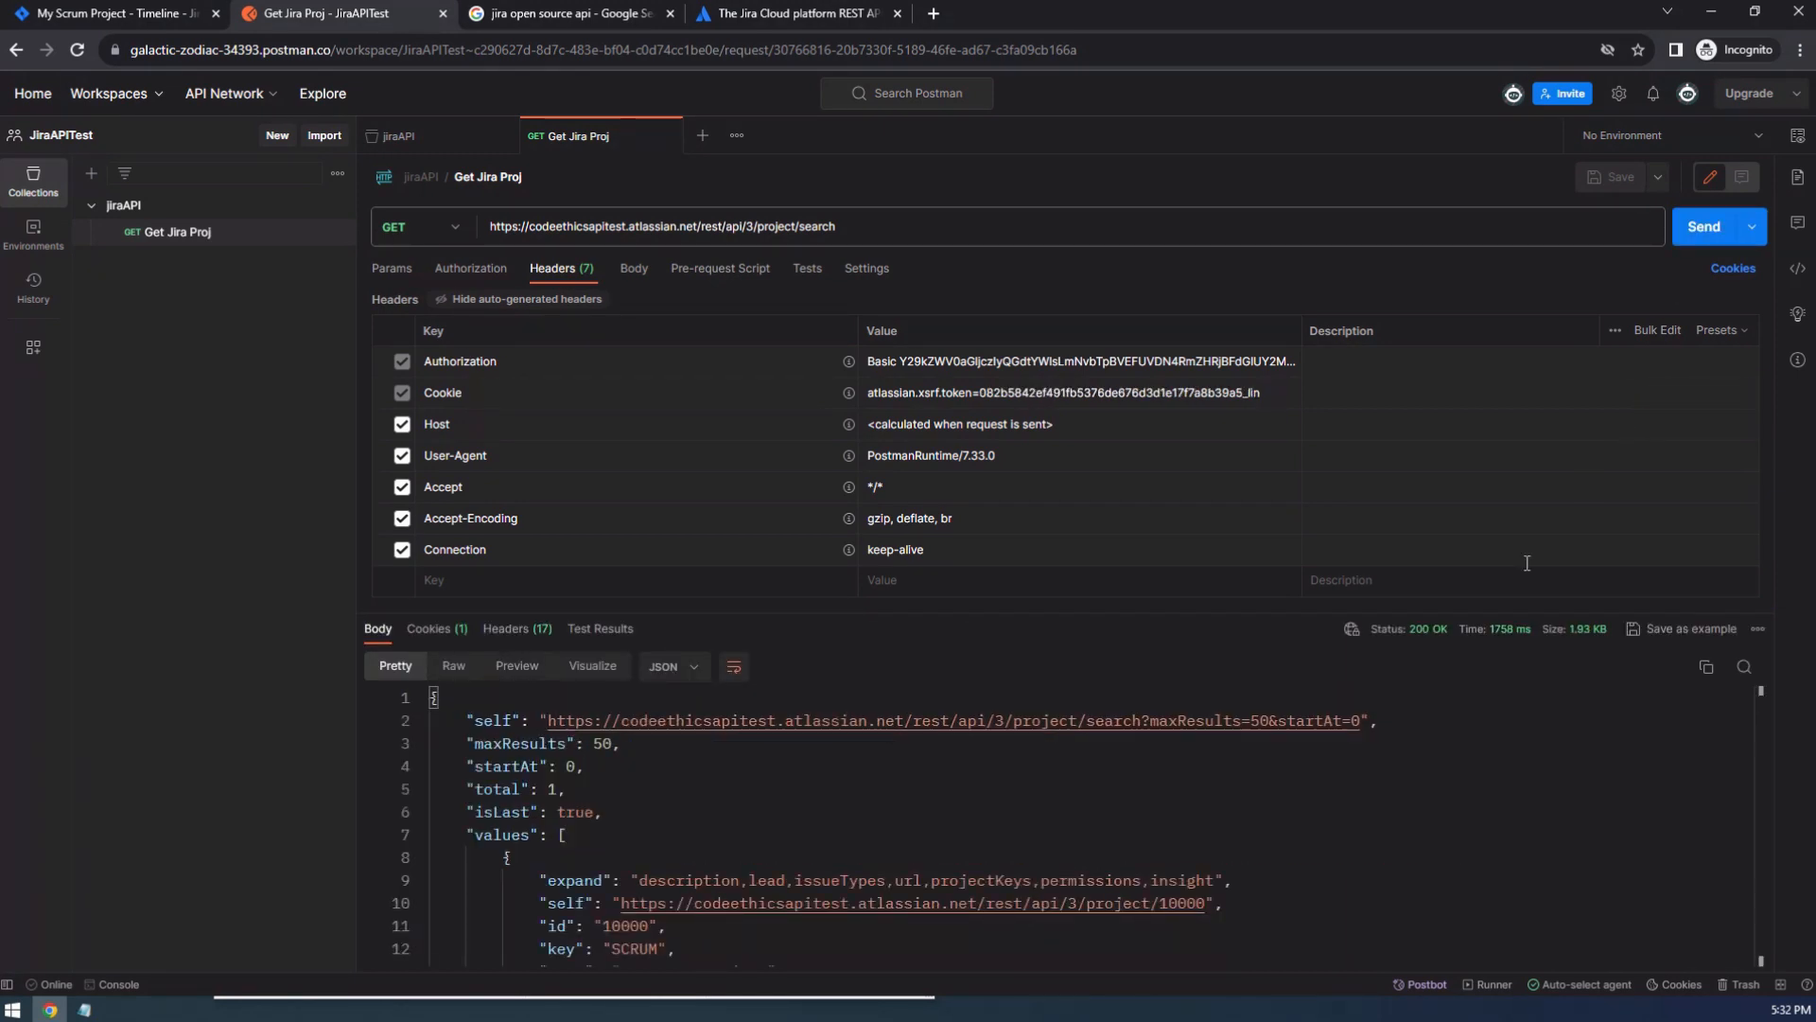
Examine the response status and read through the JSON body returned for the Jira projects, including its opening paging fields.
mouse_move(1424, 632)
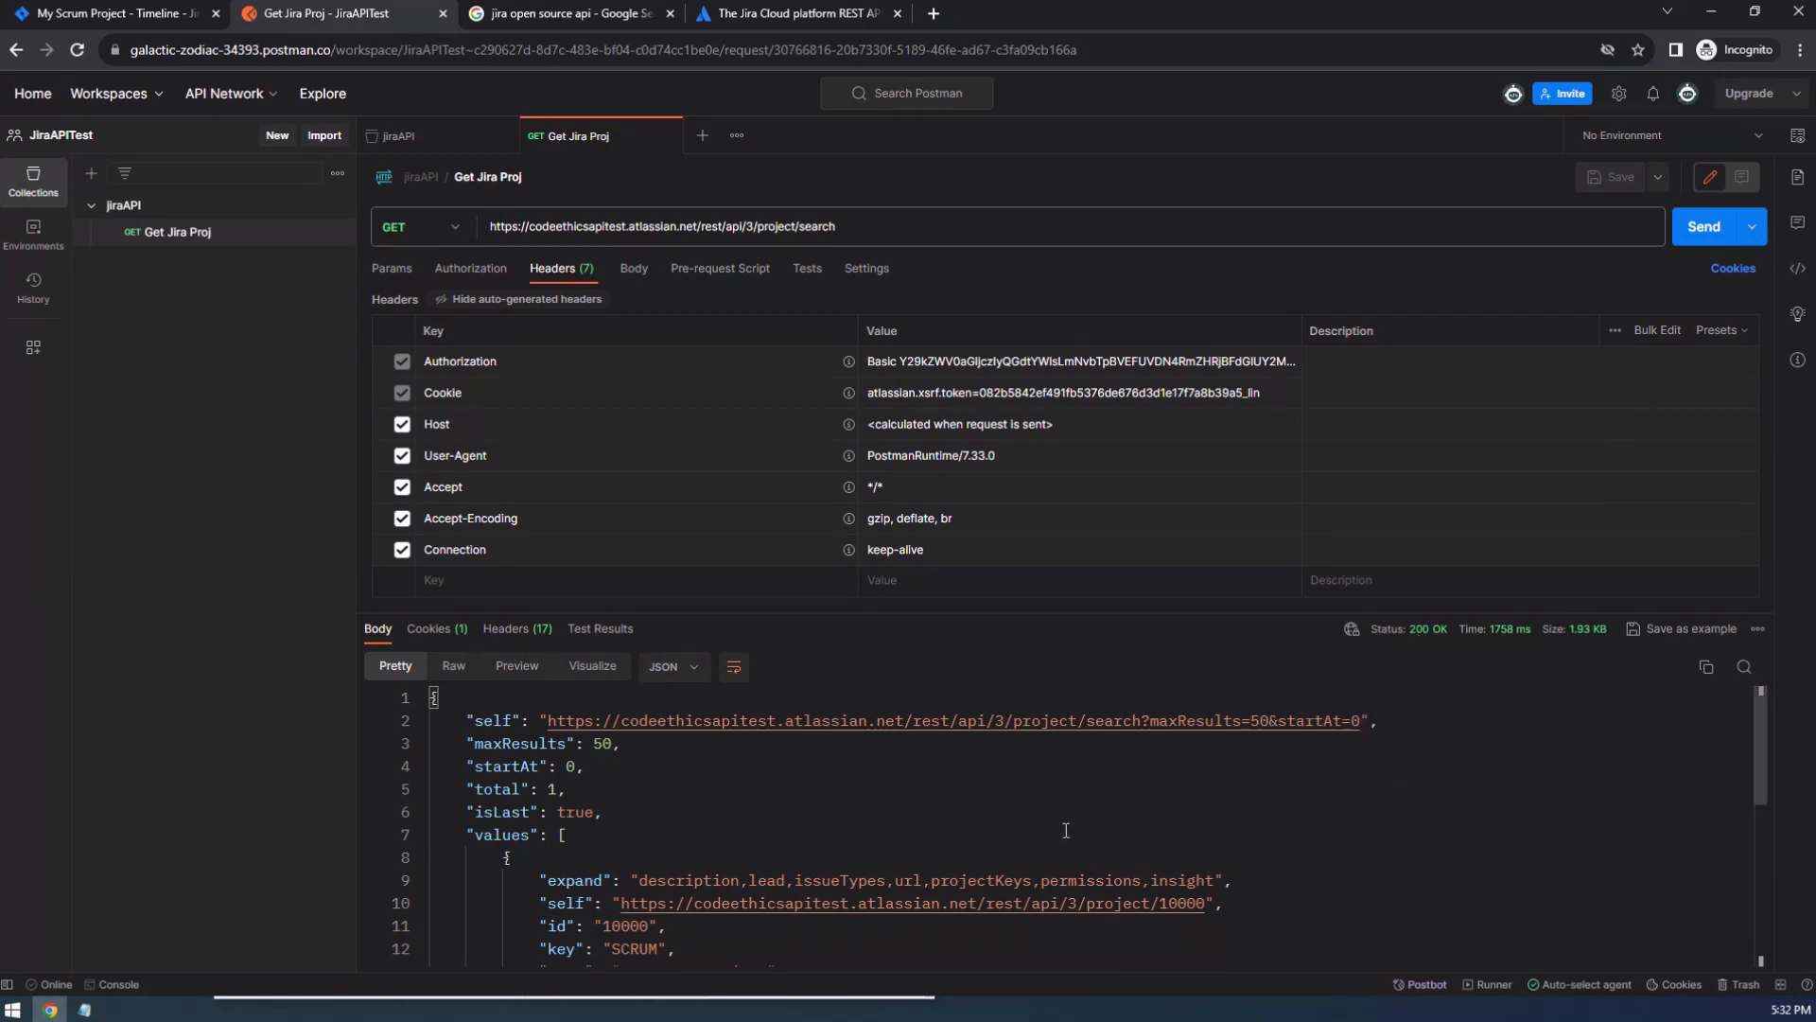
scroll(1067, 855, down, 5)
scroll(1067, 855, up, 5)
scroll(613, 809, down, 2)
scroll(605, 804, up, 2)
scroll(610, 878, down, 5)
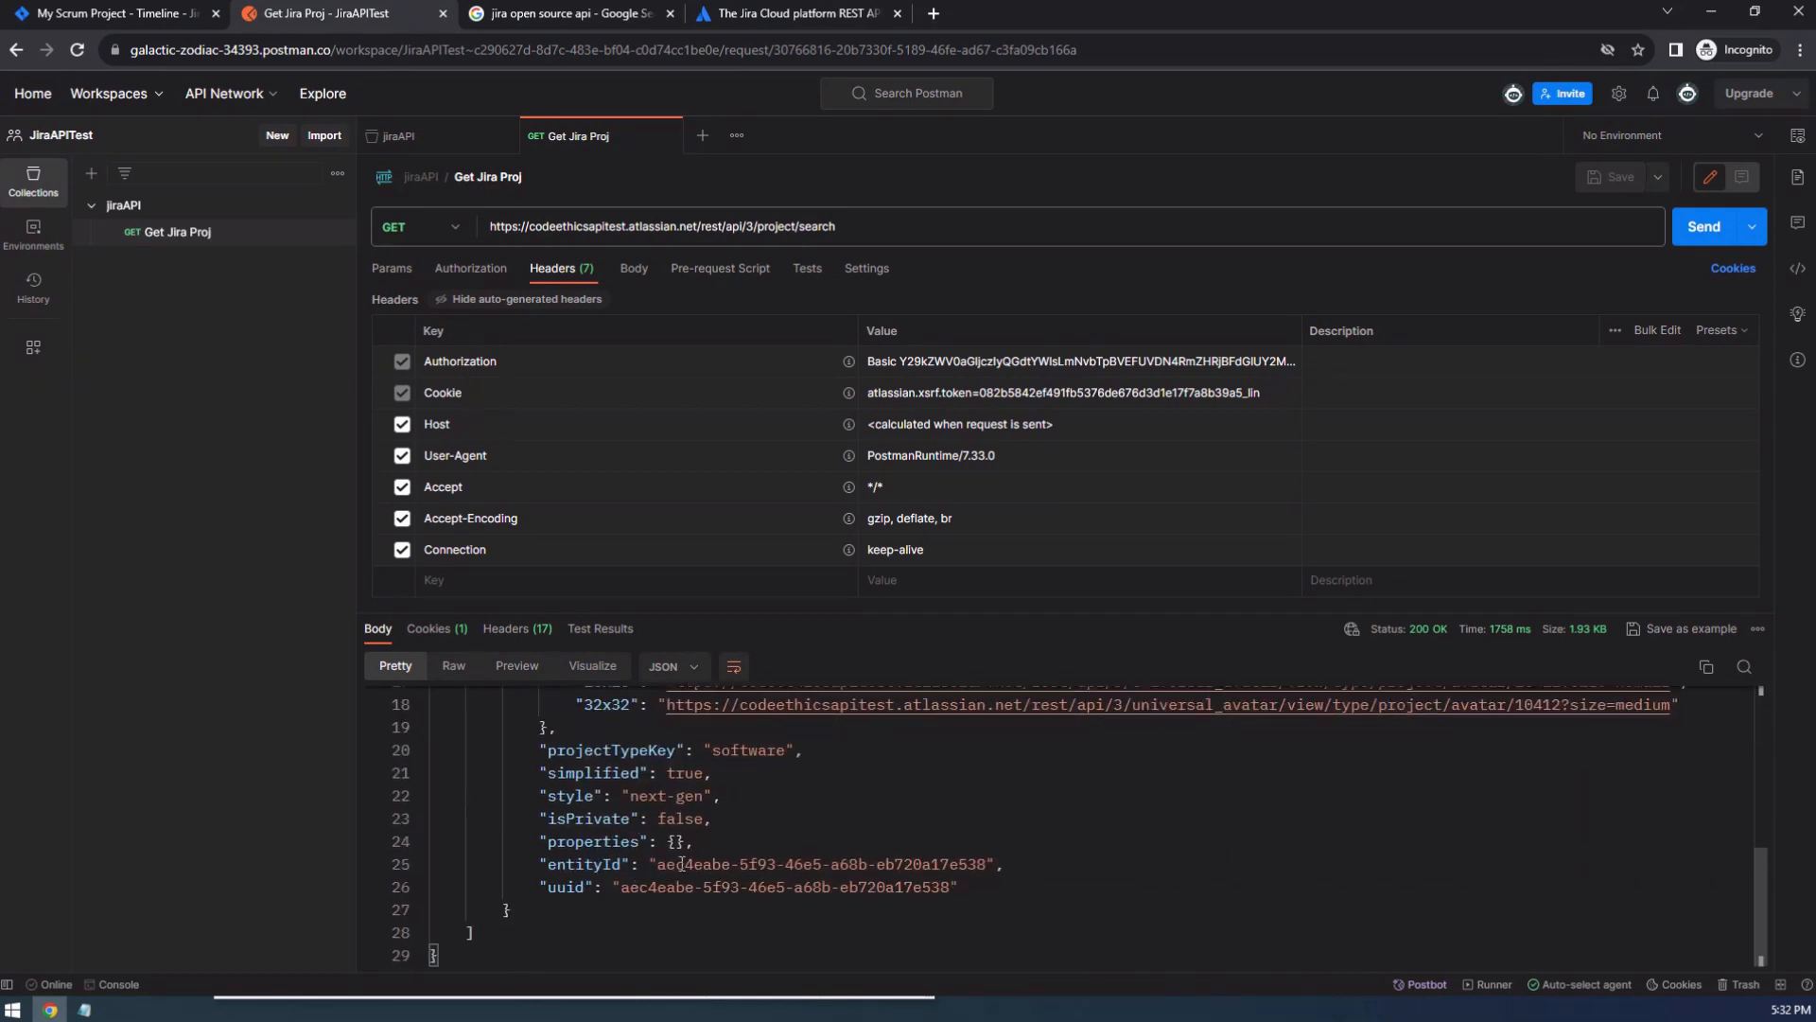
scroll(635, 877, up, 5)
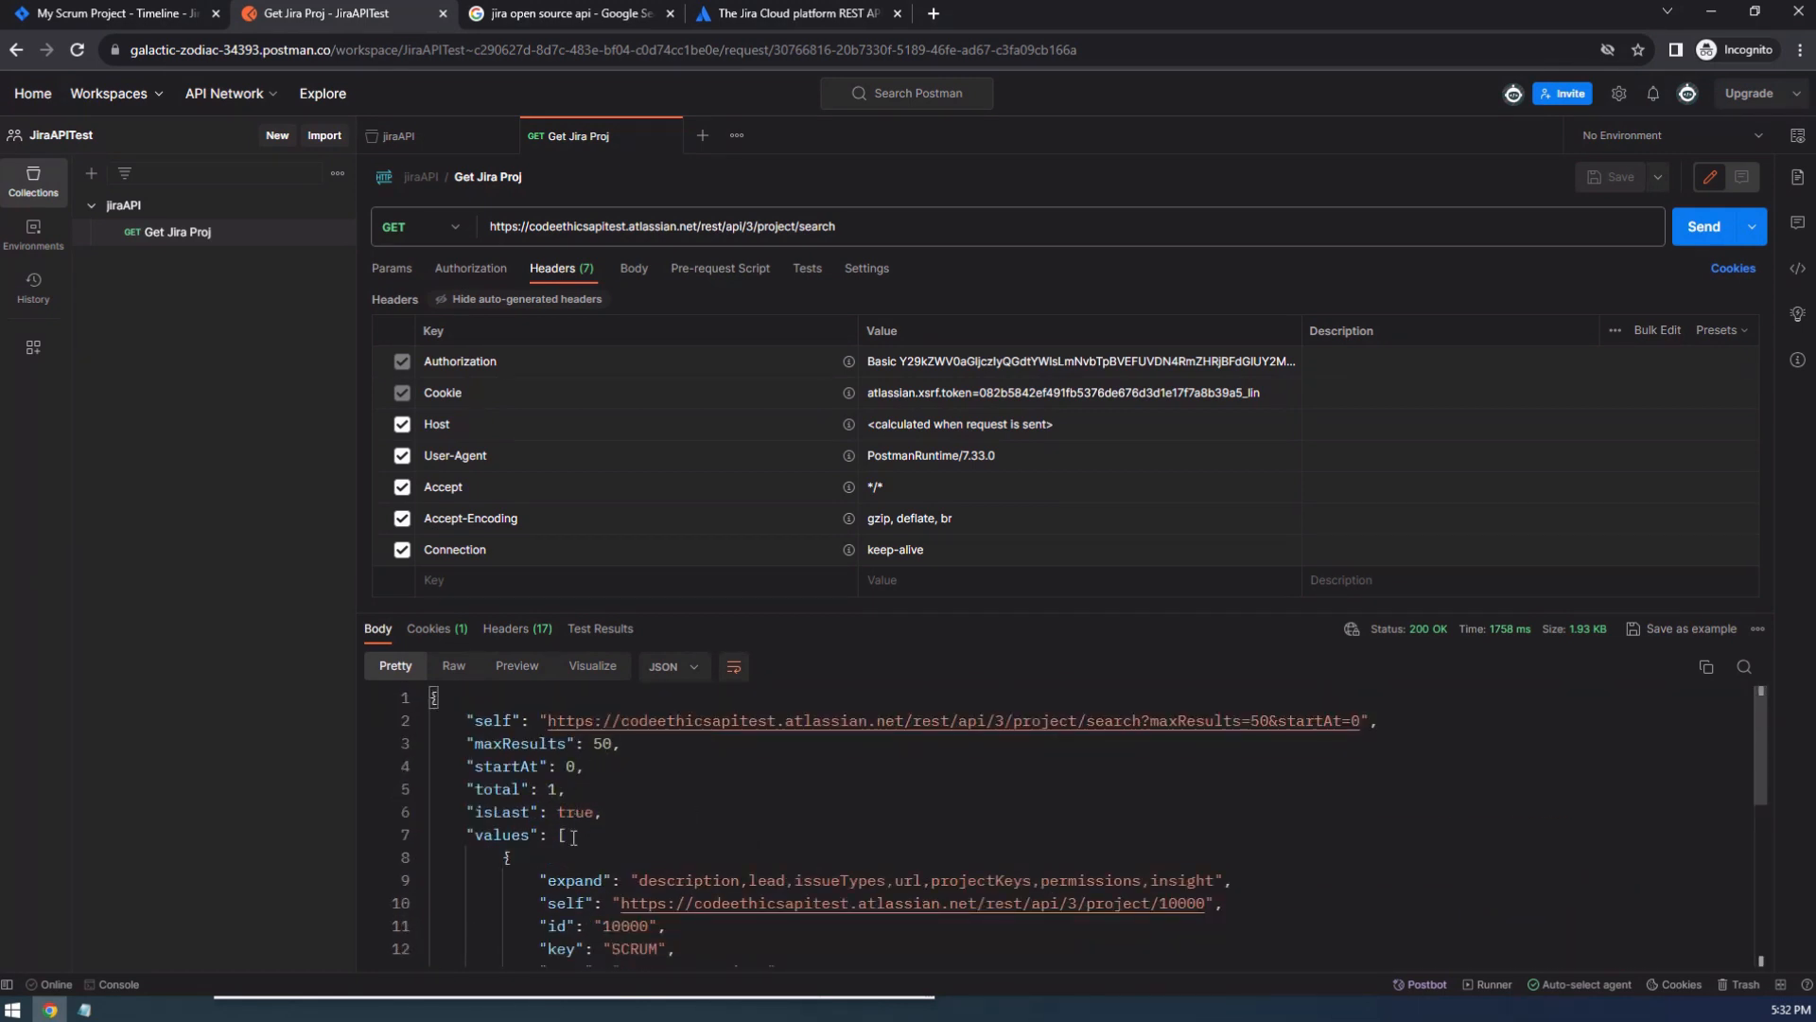
drag(602, 812, 411, 681)
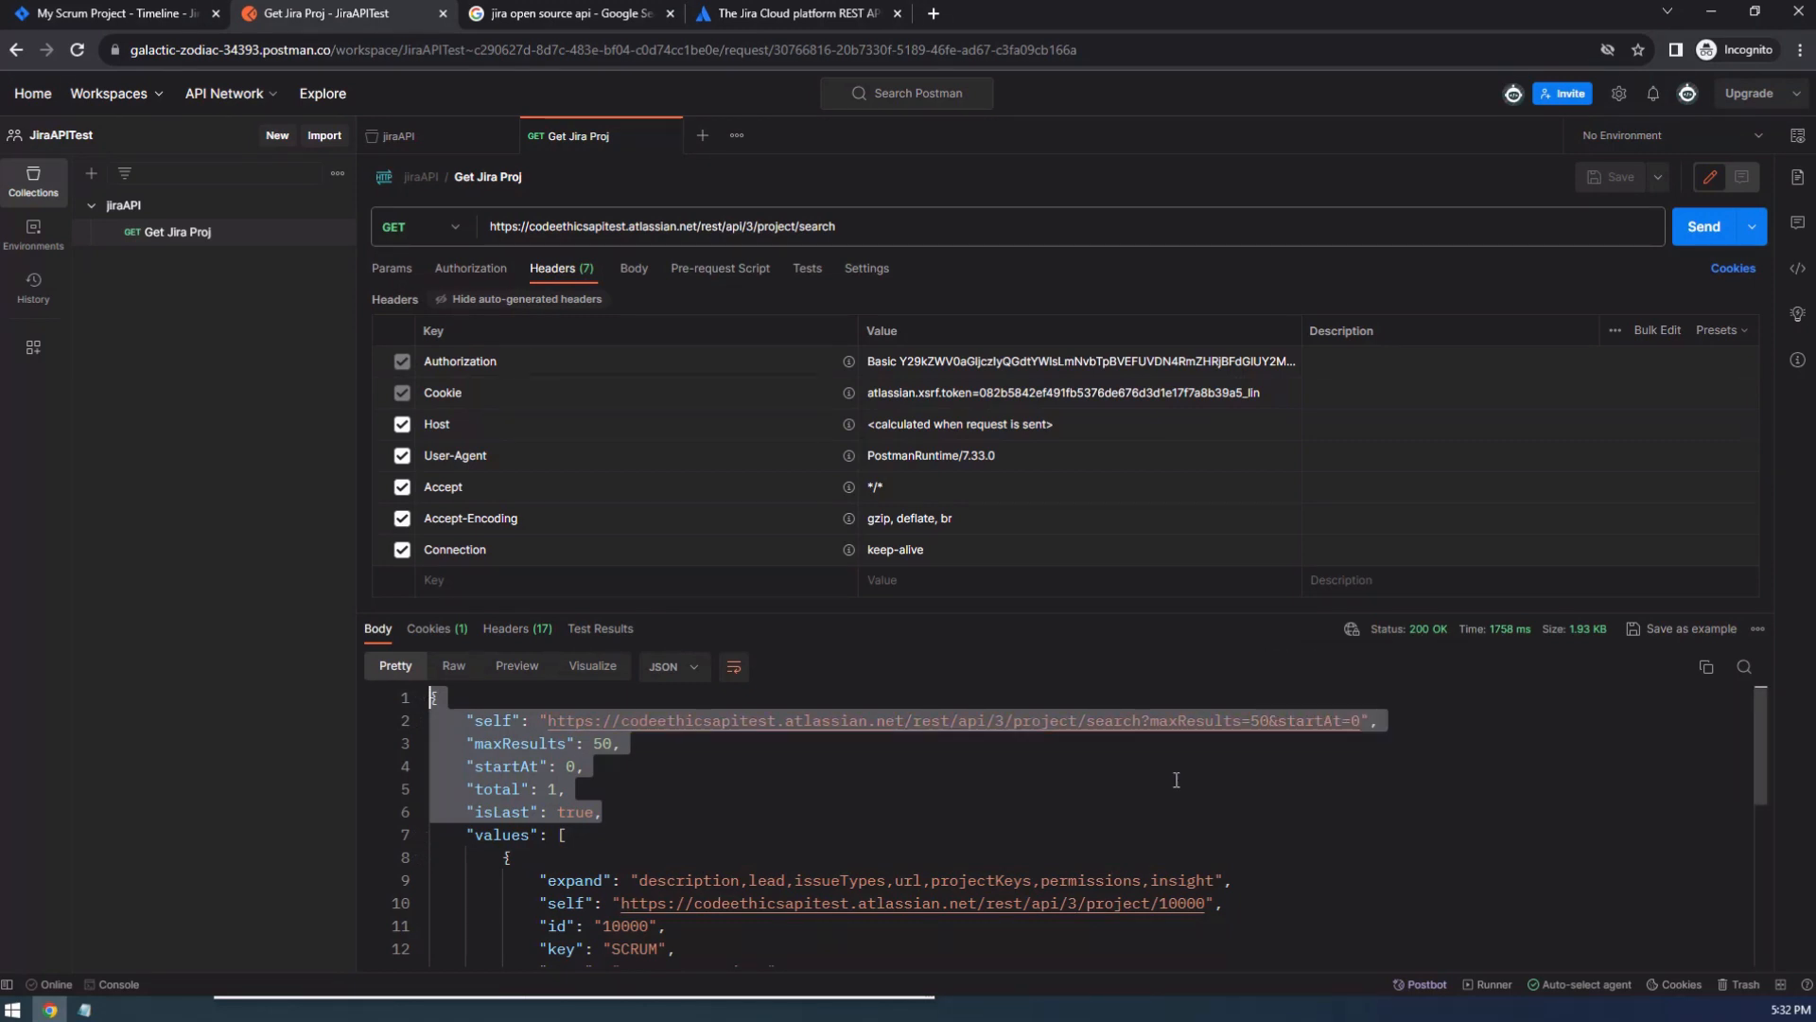
click(735, 782)
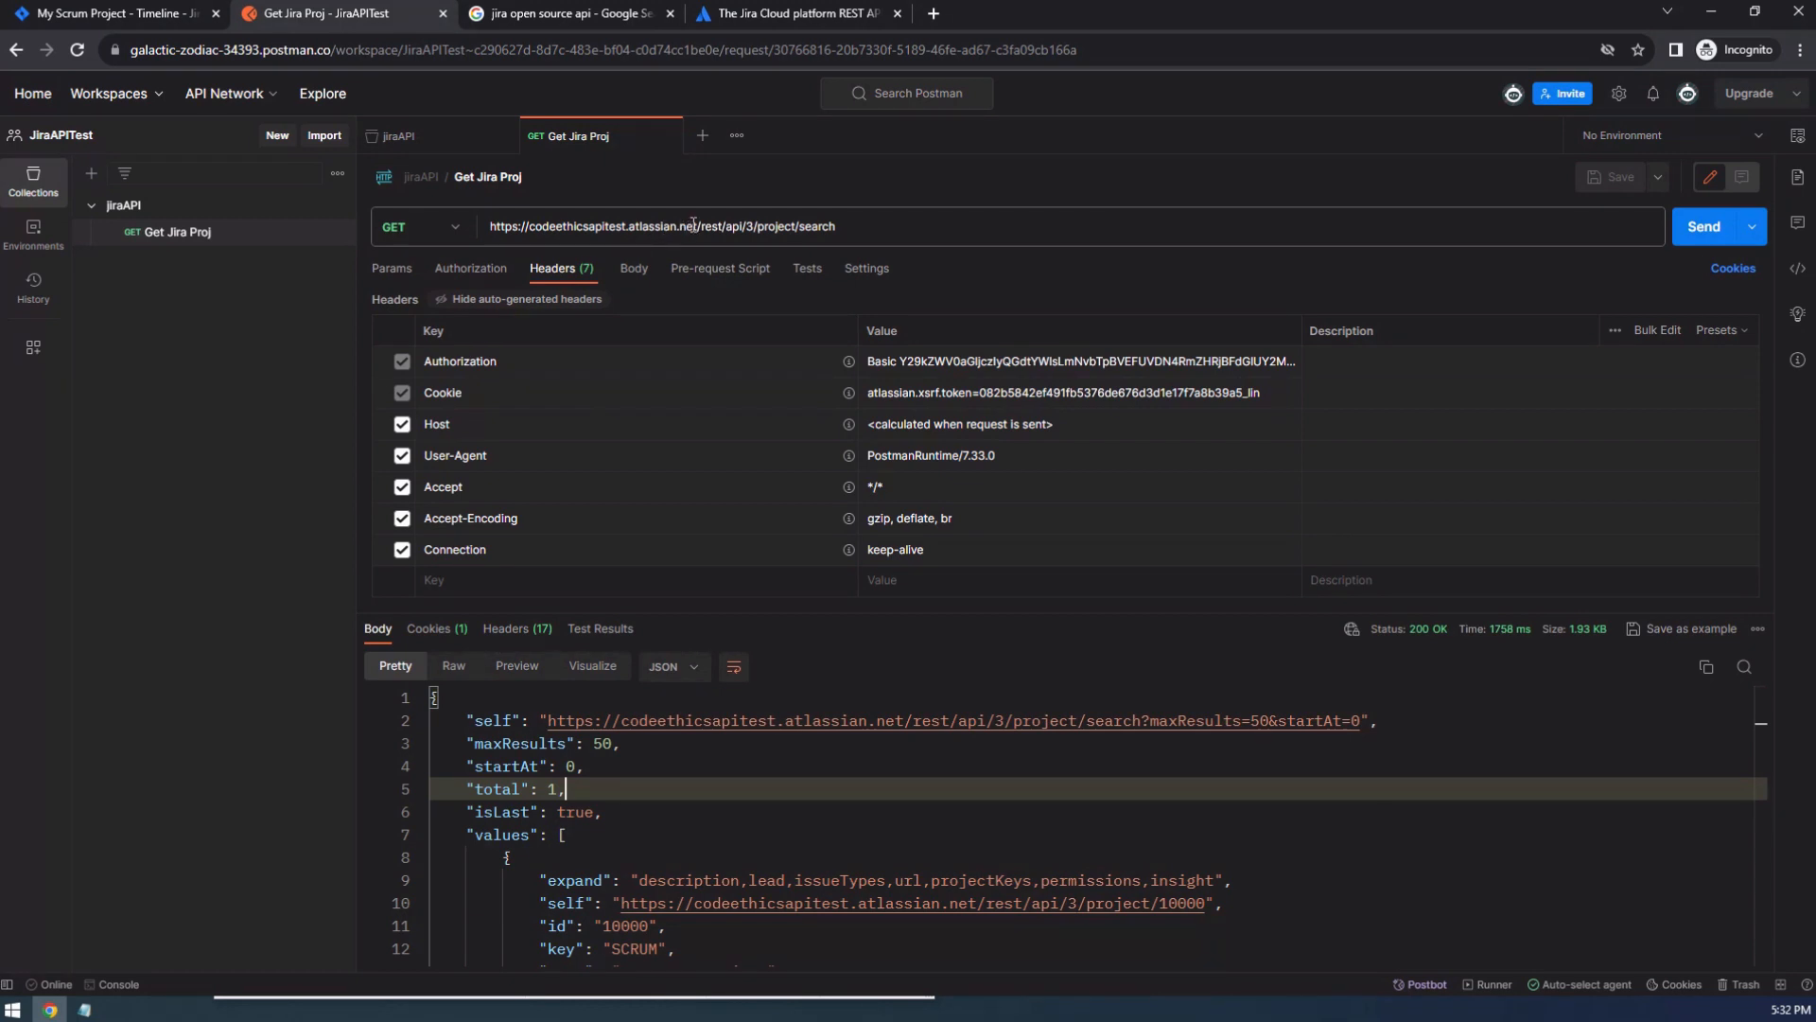
drag(698, 225, 481, 227)
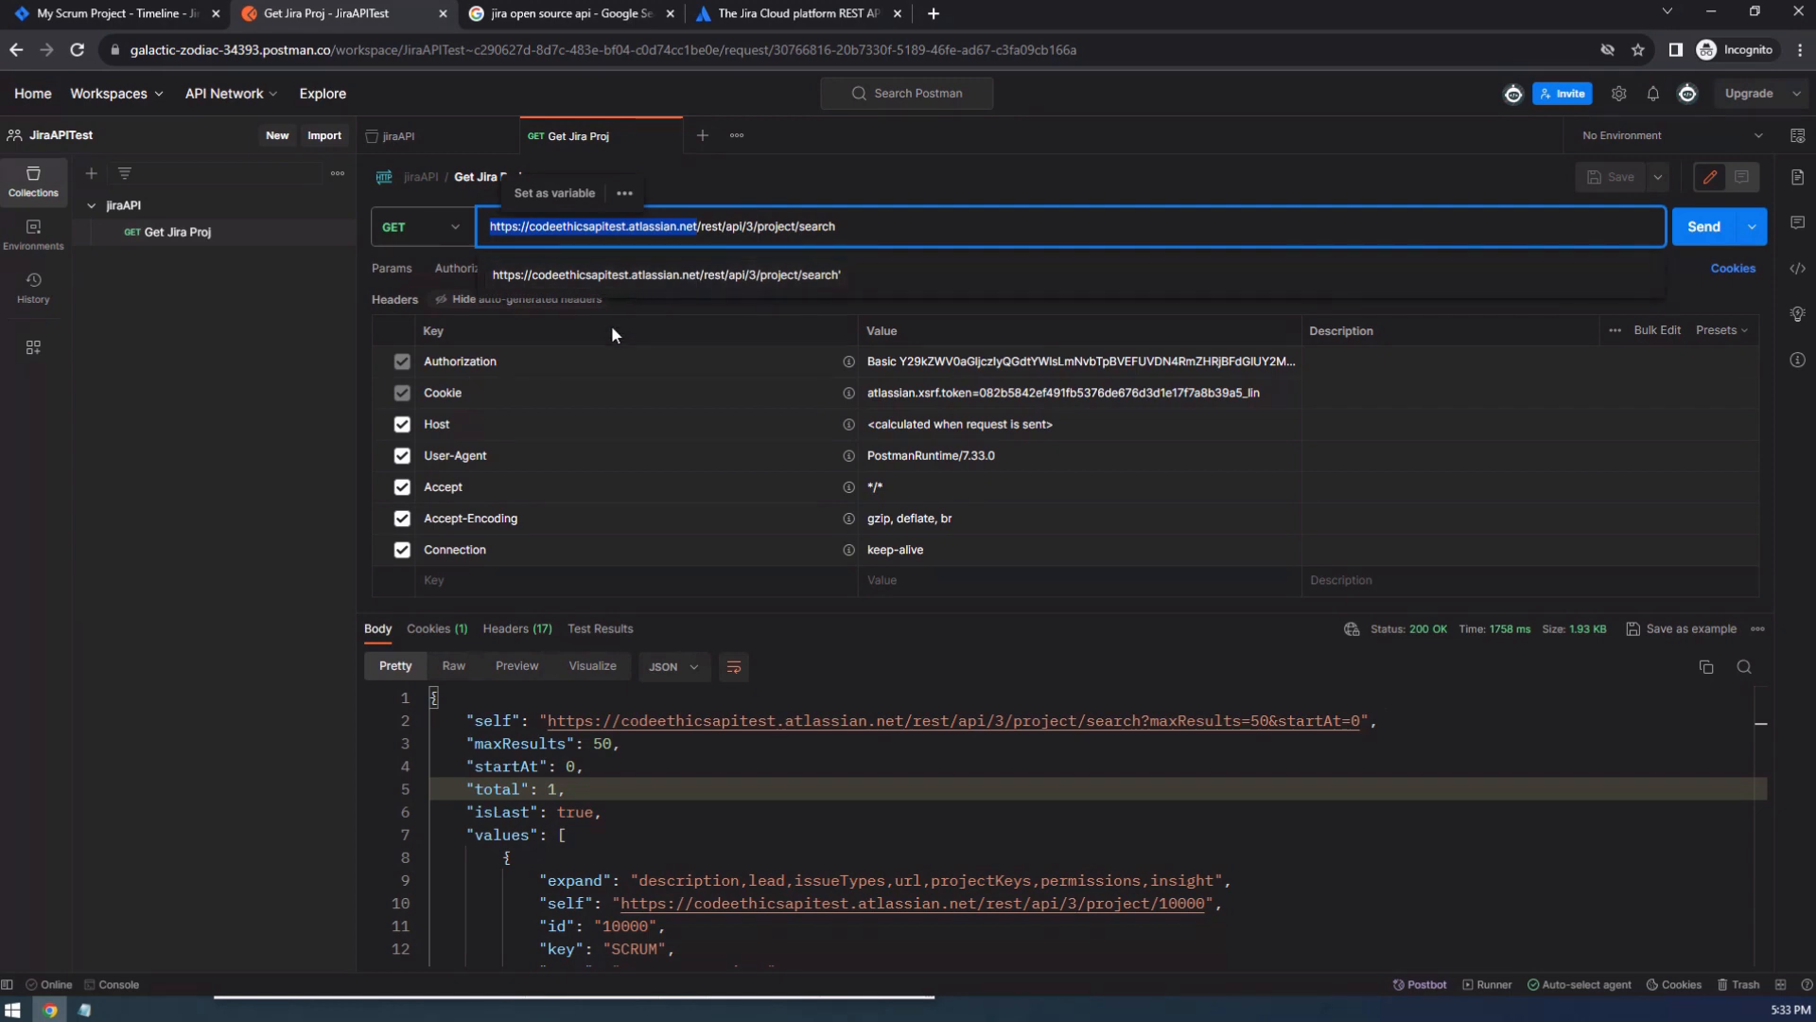
key(BackSpace)
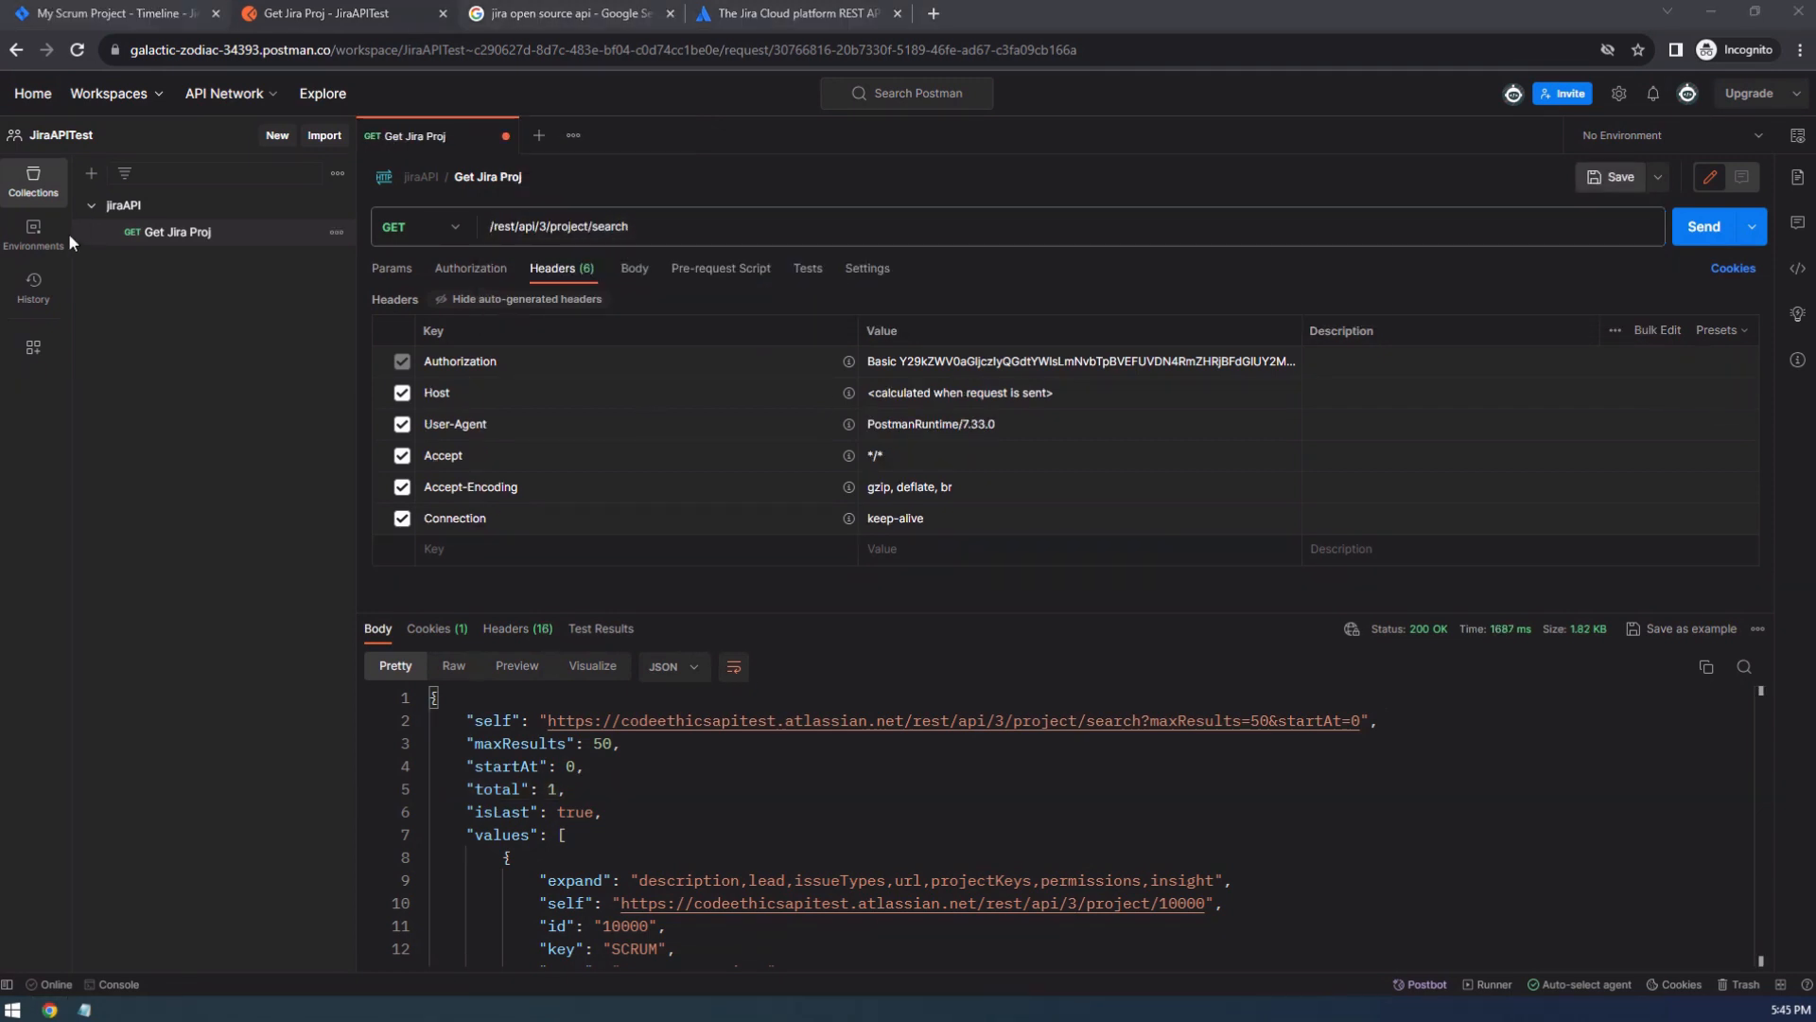
click(34, 233)
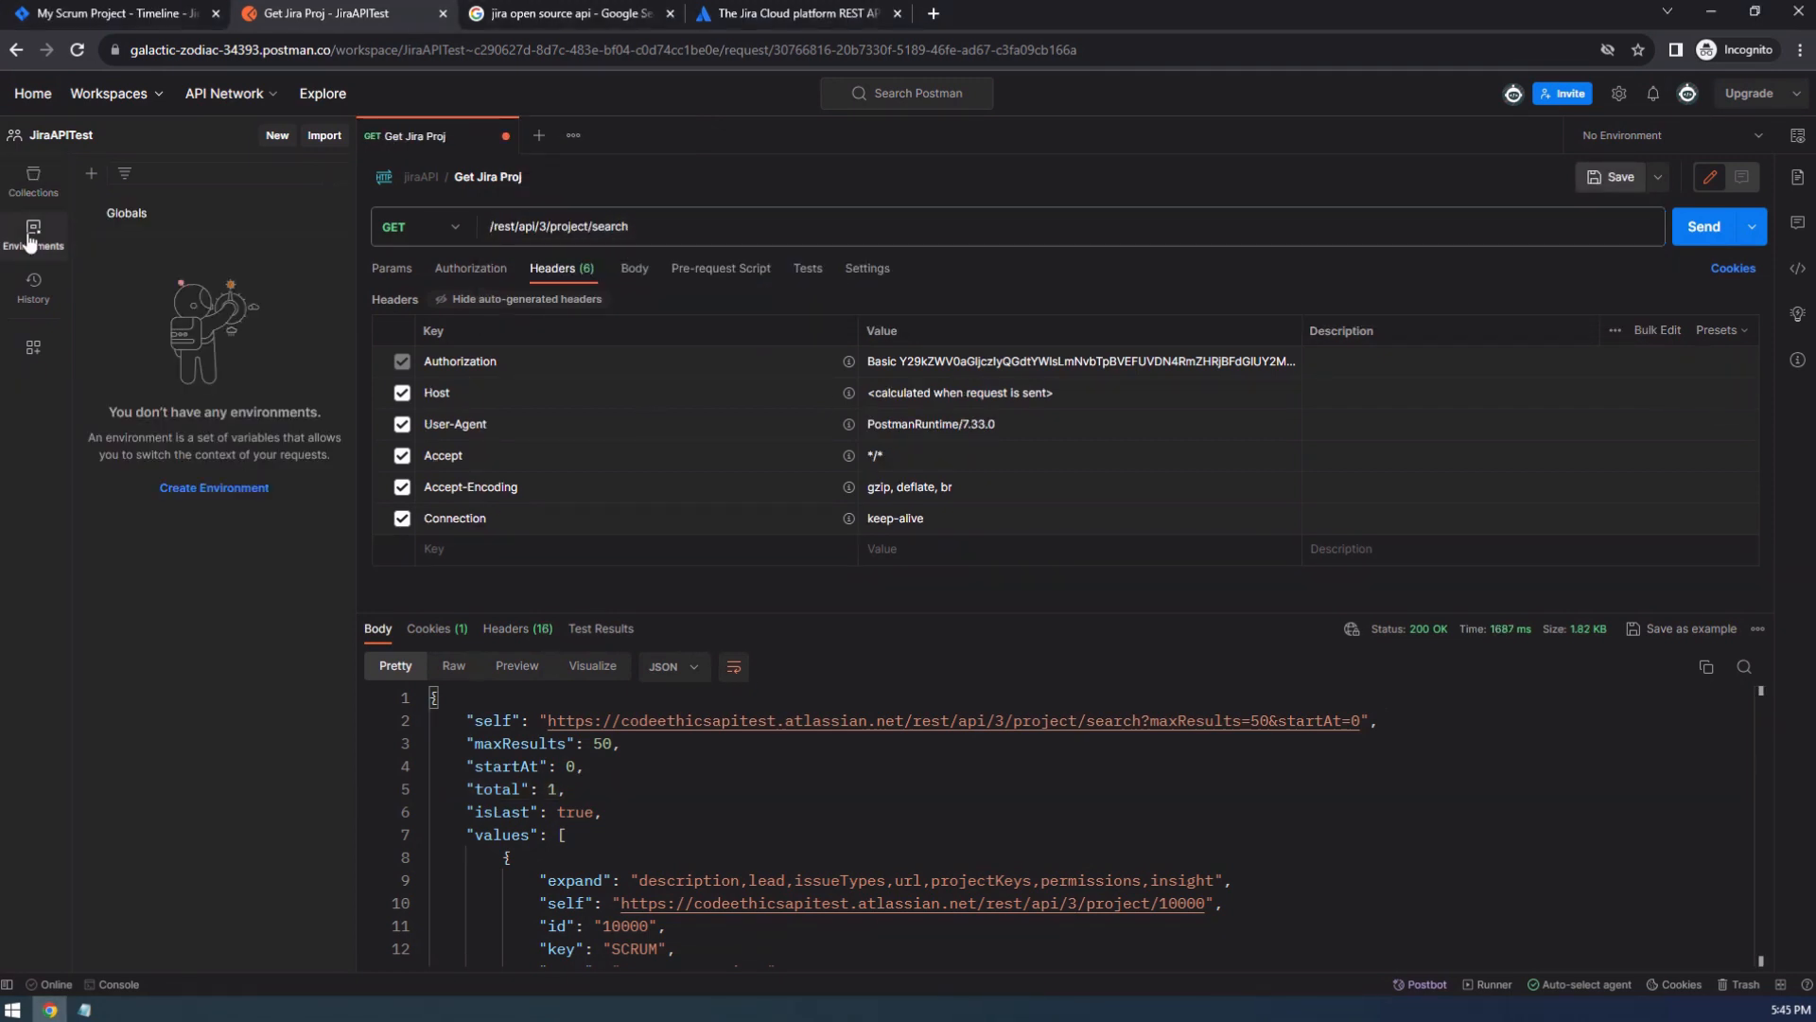
click(141, 216)
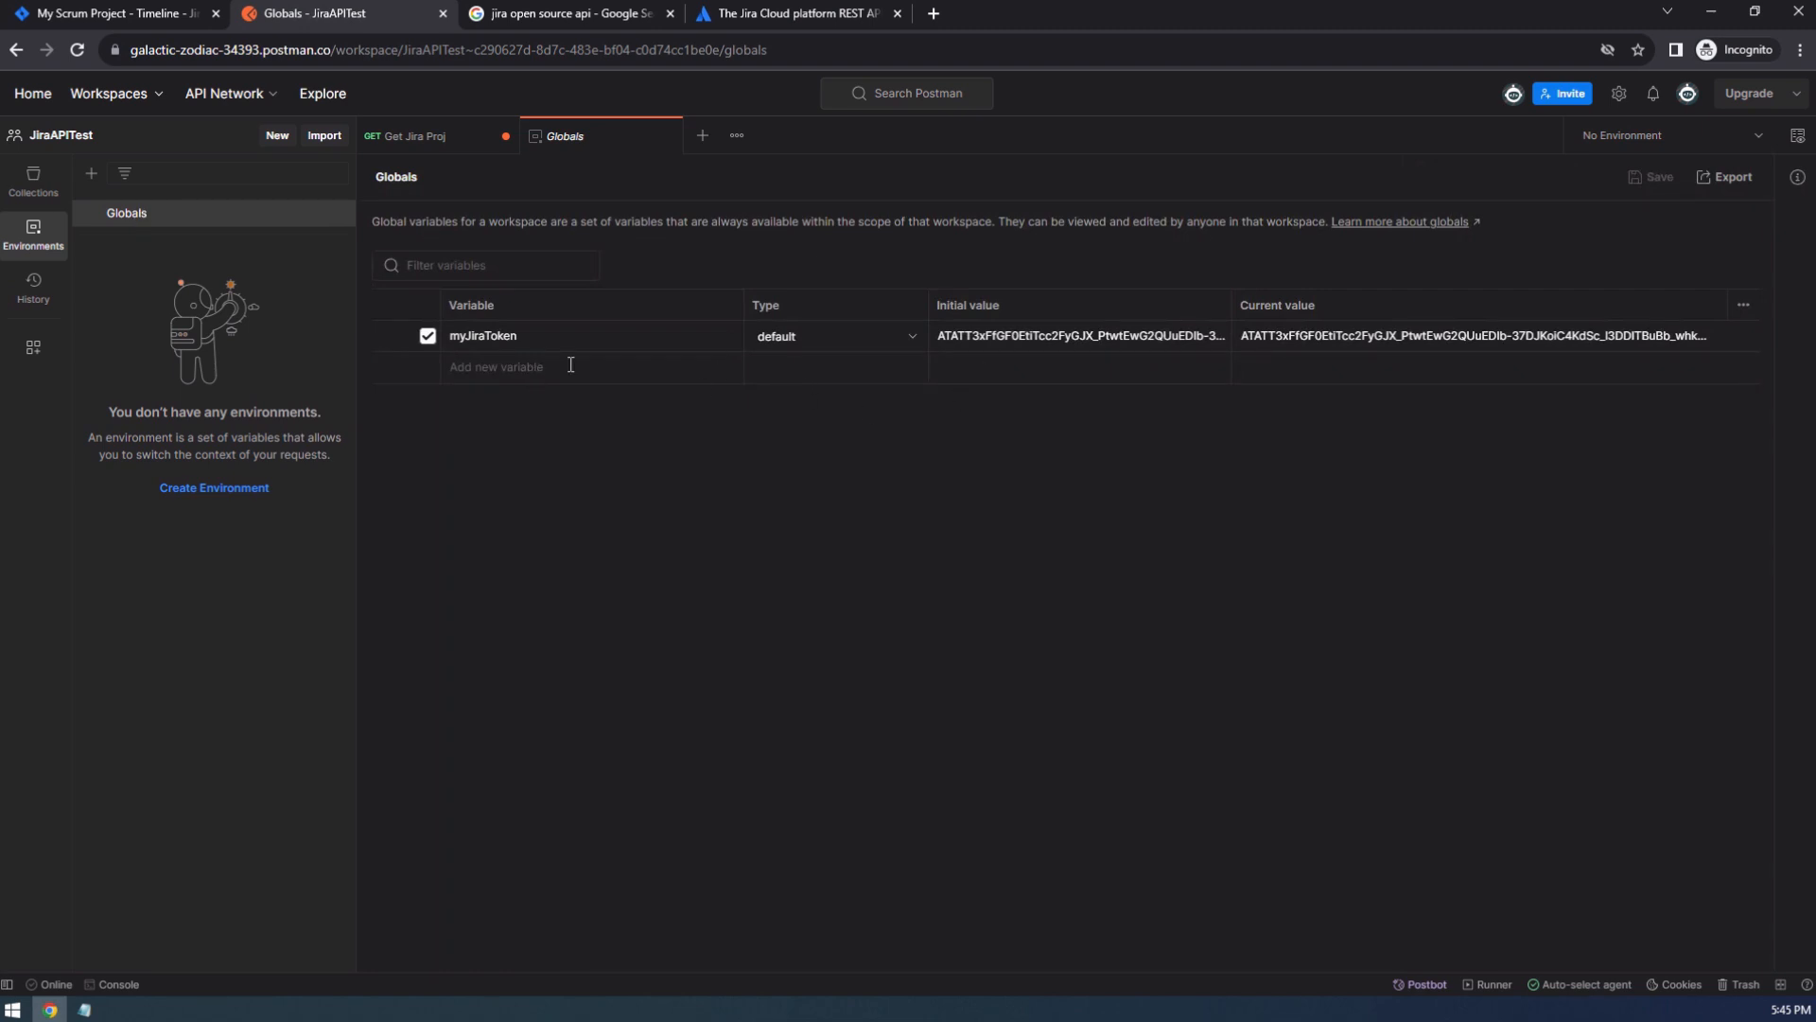
click(1019, 381)
key(ctrl+v)
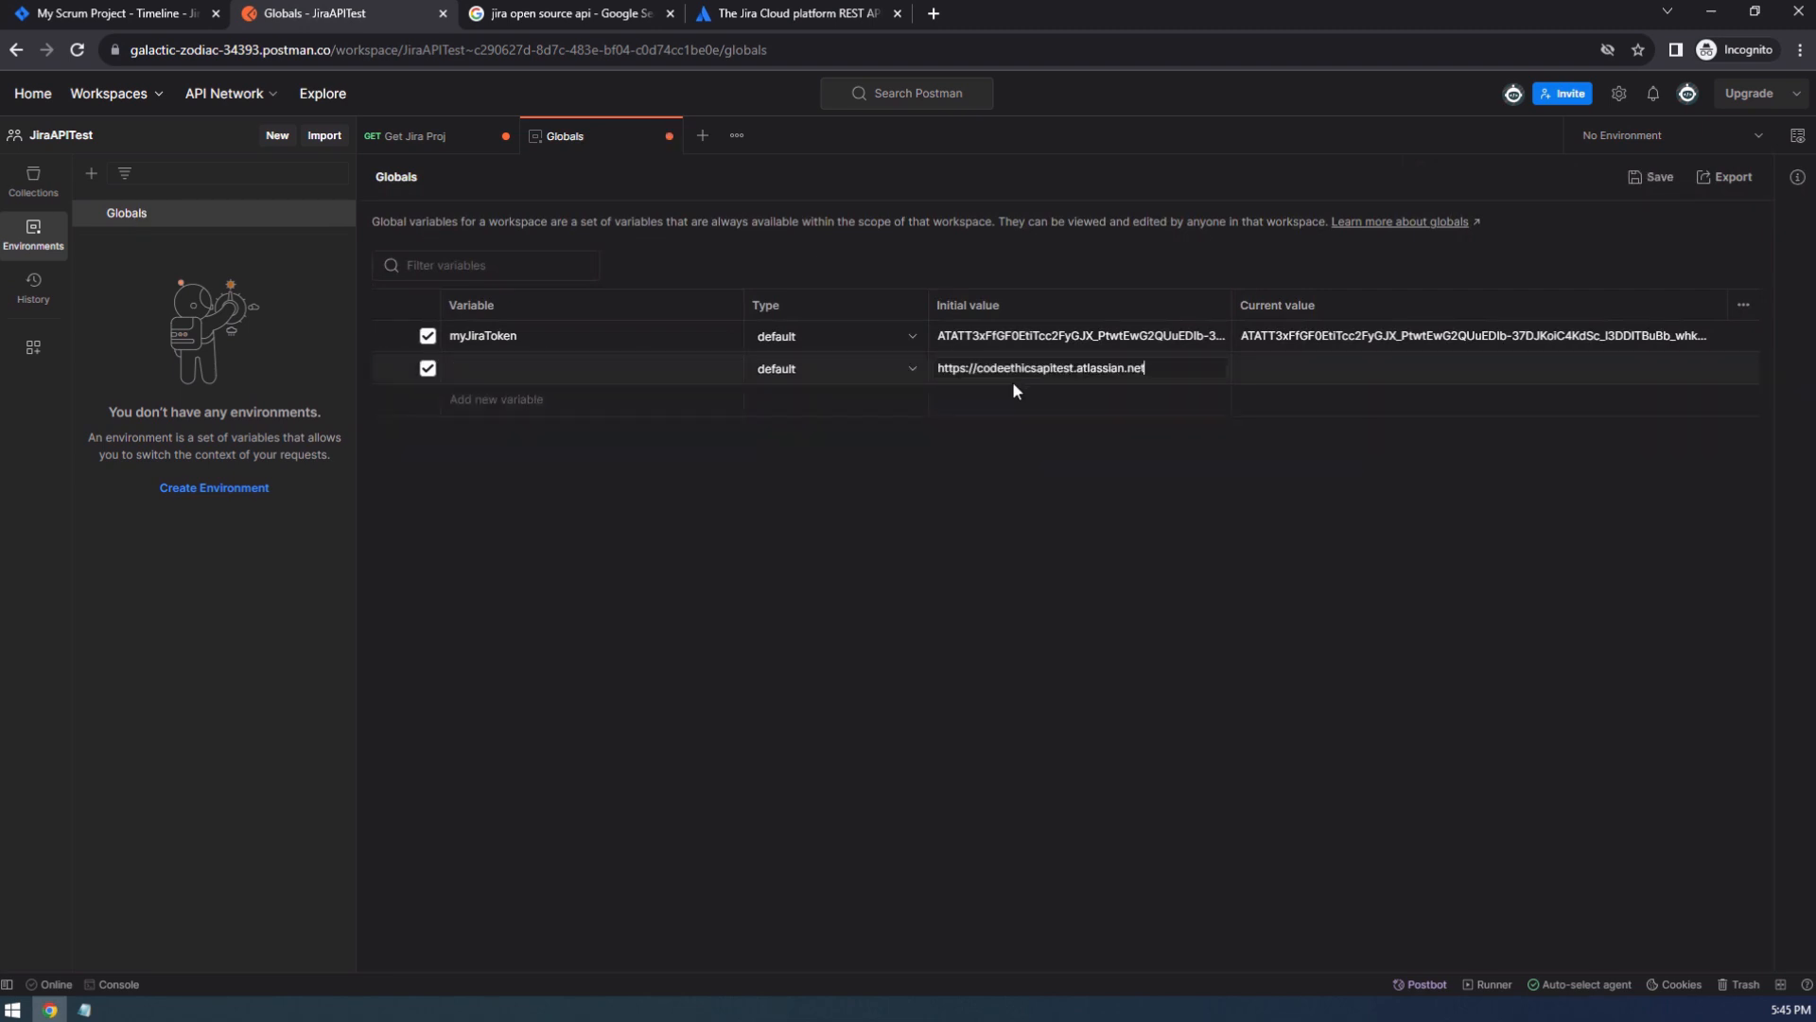
click(1224, 593)
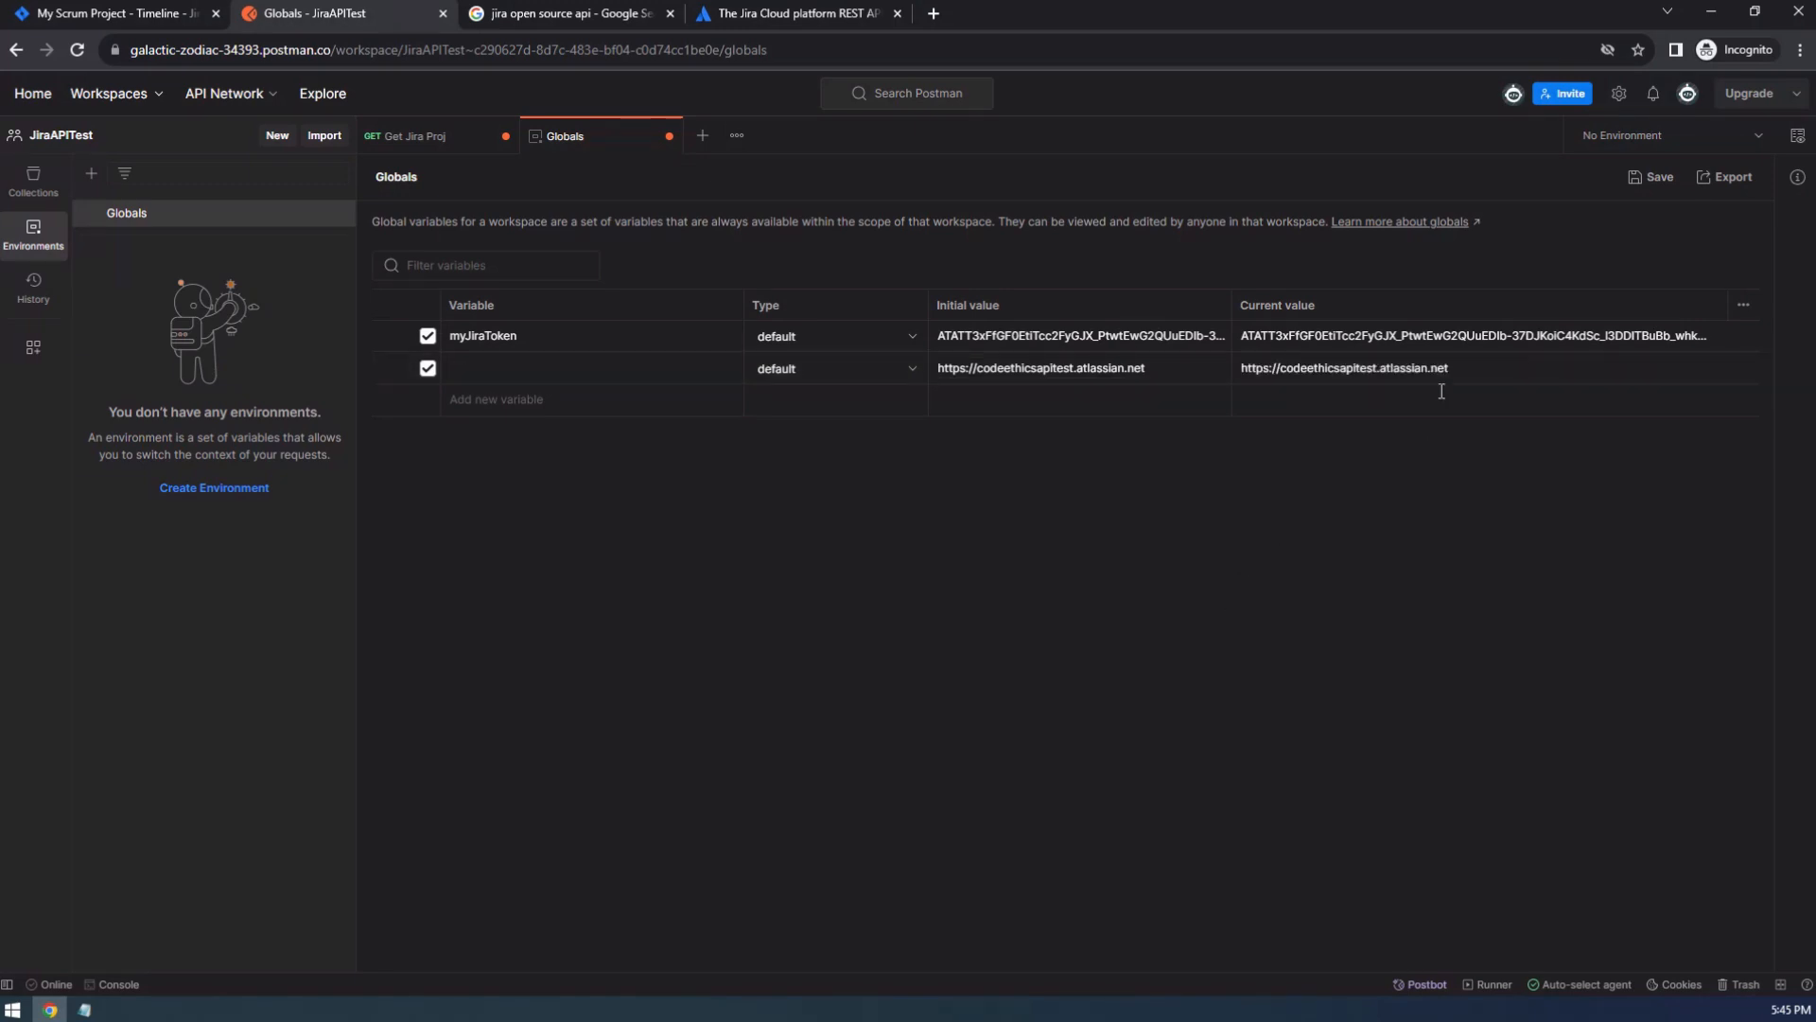
Name the new global variable baseURL and save the globals.
click(528, 369)
text(baseURL)
click(1654, 179)
Insert the {{baseURL}} variable before /rest/api/3/project/search in the Get Jira Proj request URL and check the value it resolves to.
click(33, 181)
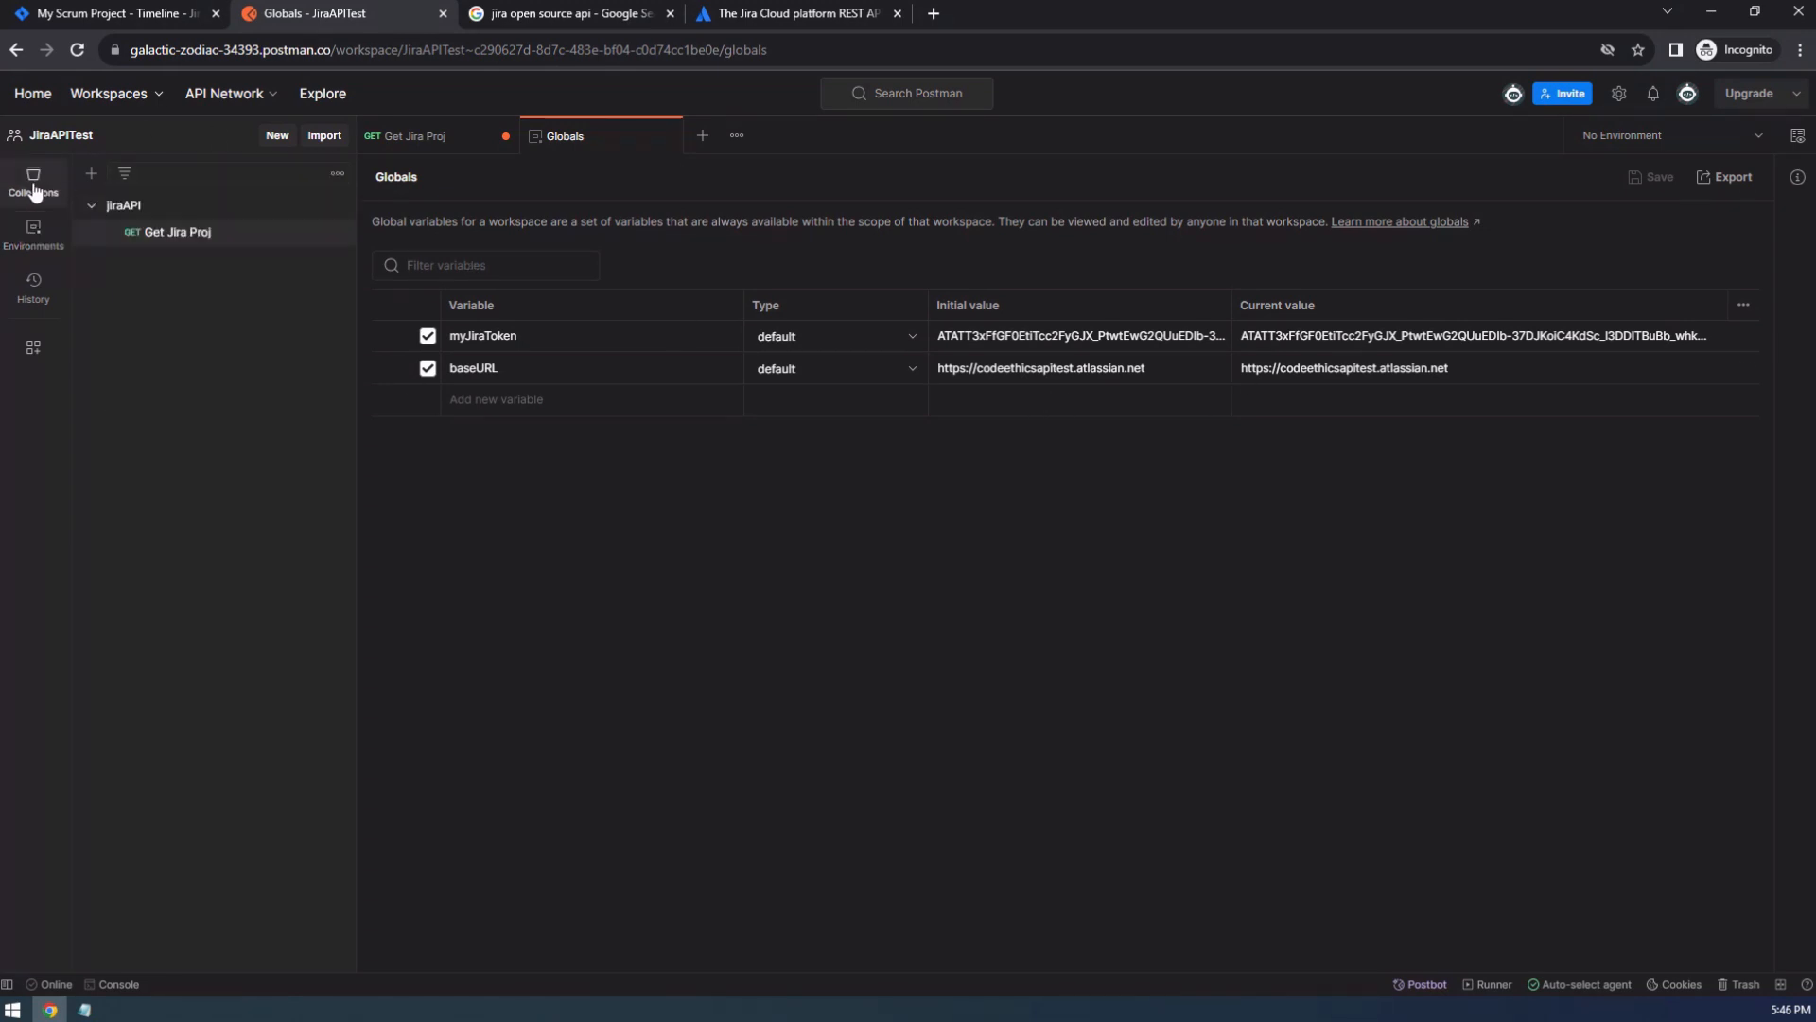
click(437, 135)
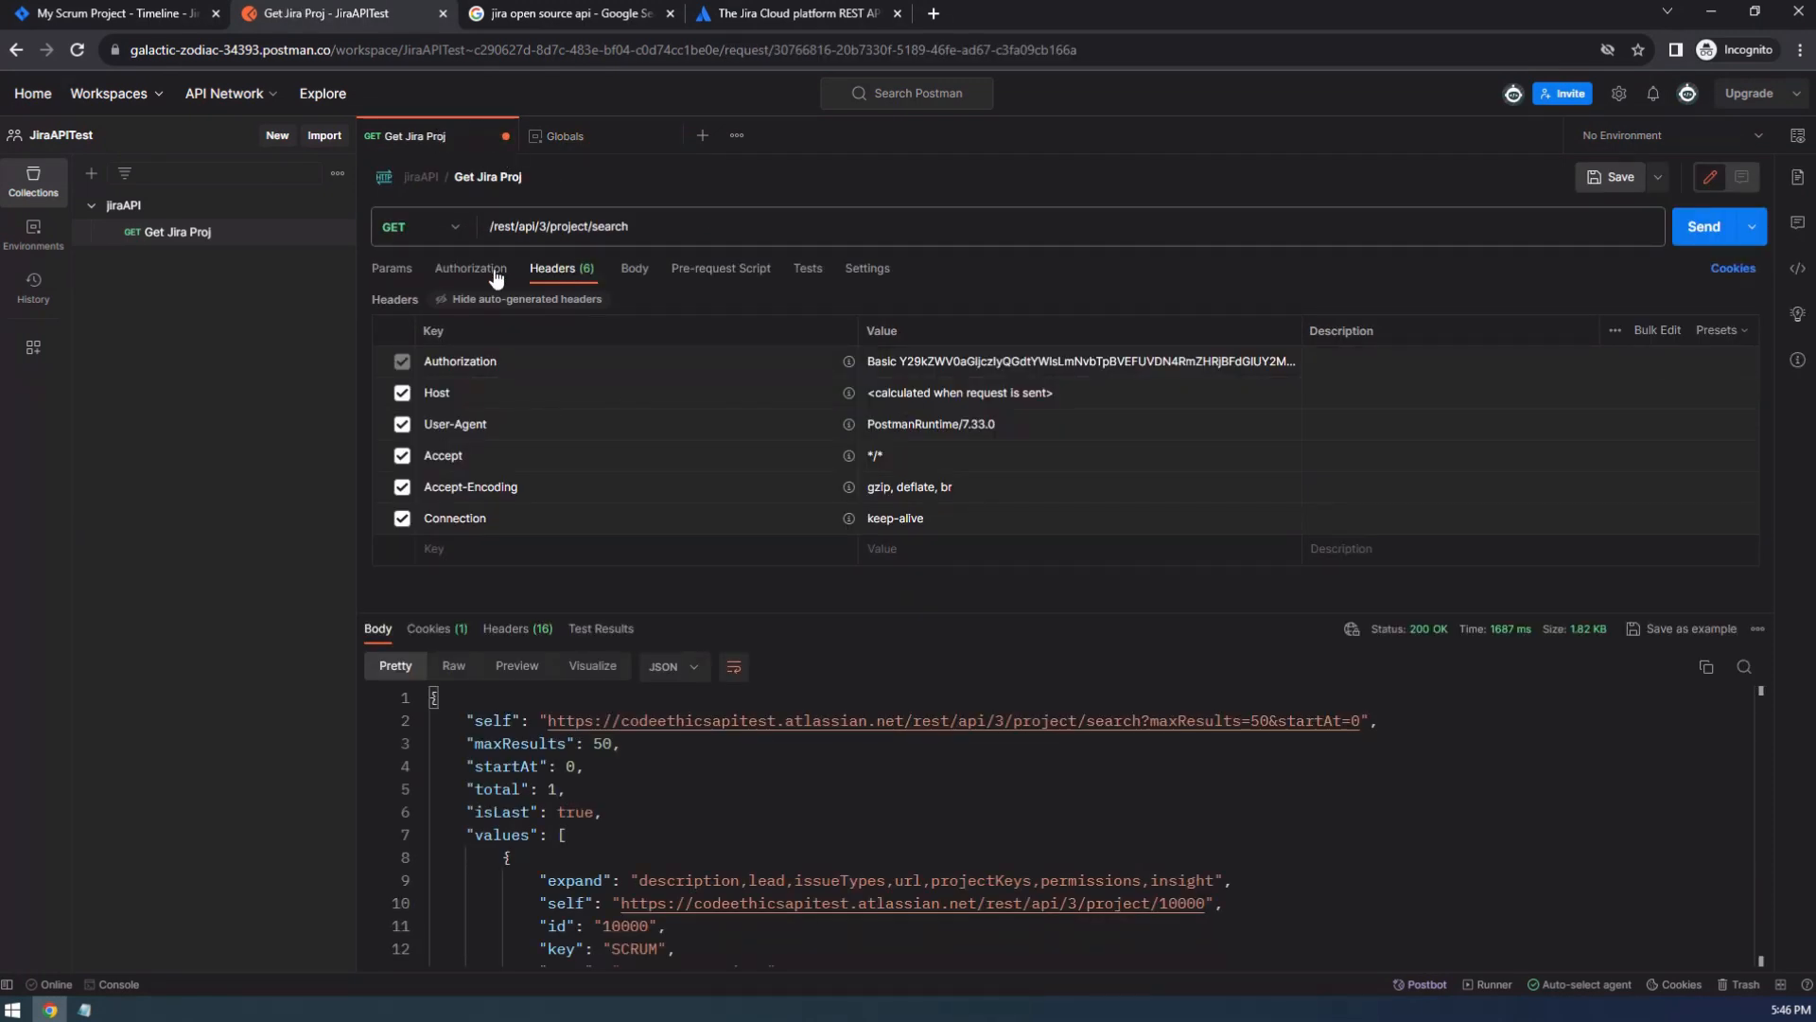
click(492, 226)
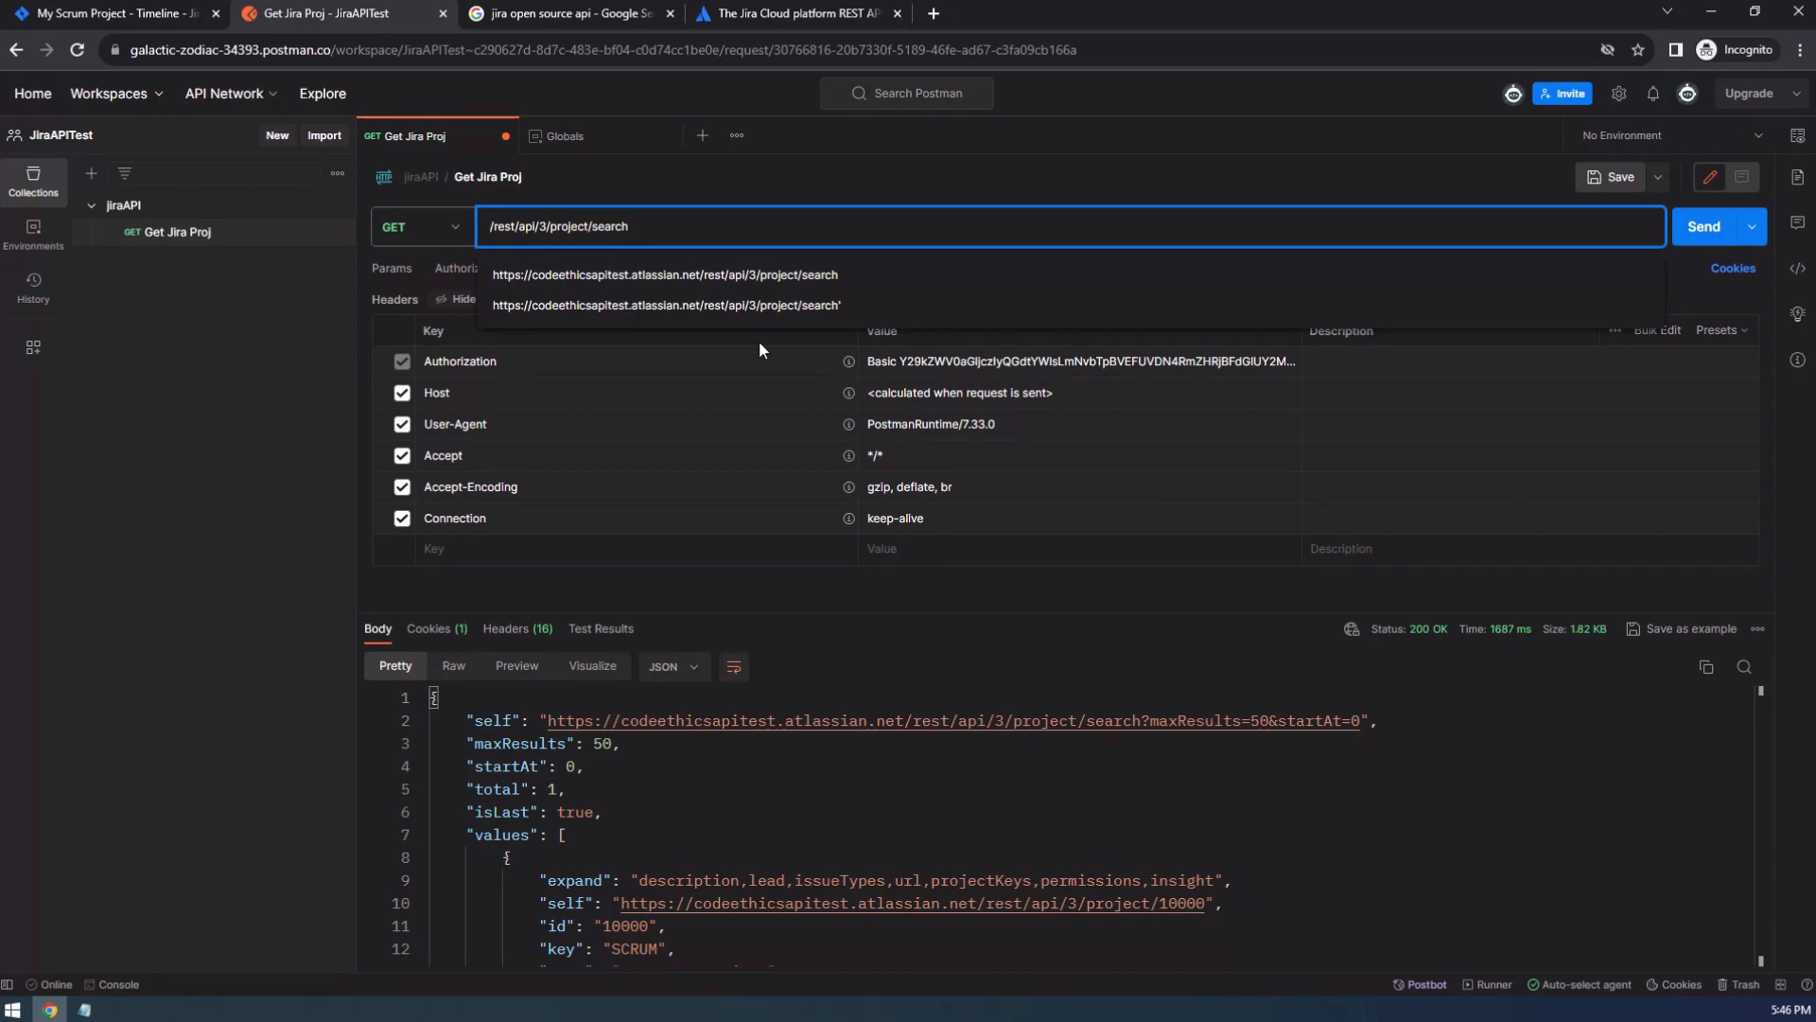
text({{)
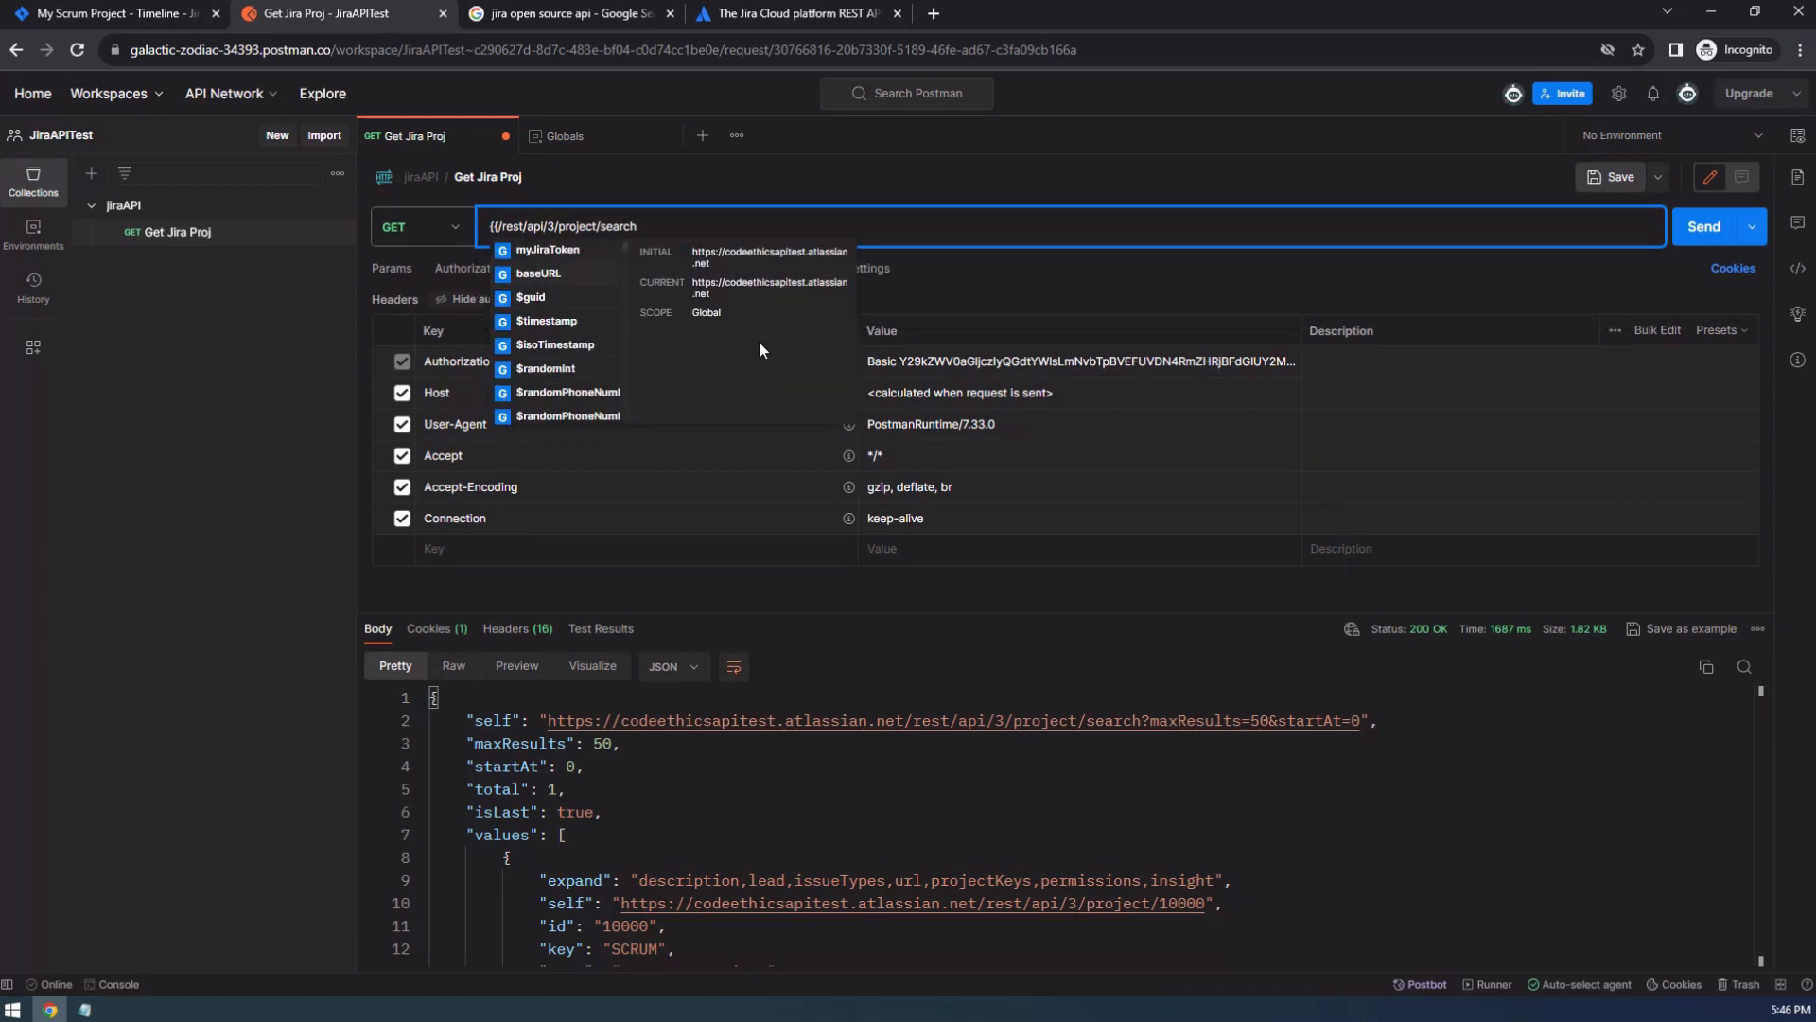
click(539, 273)
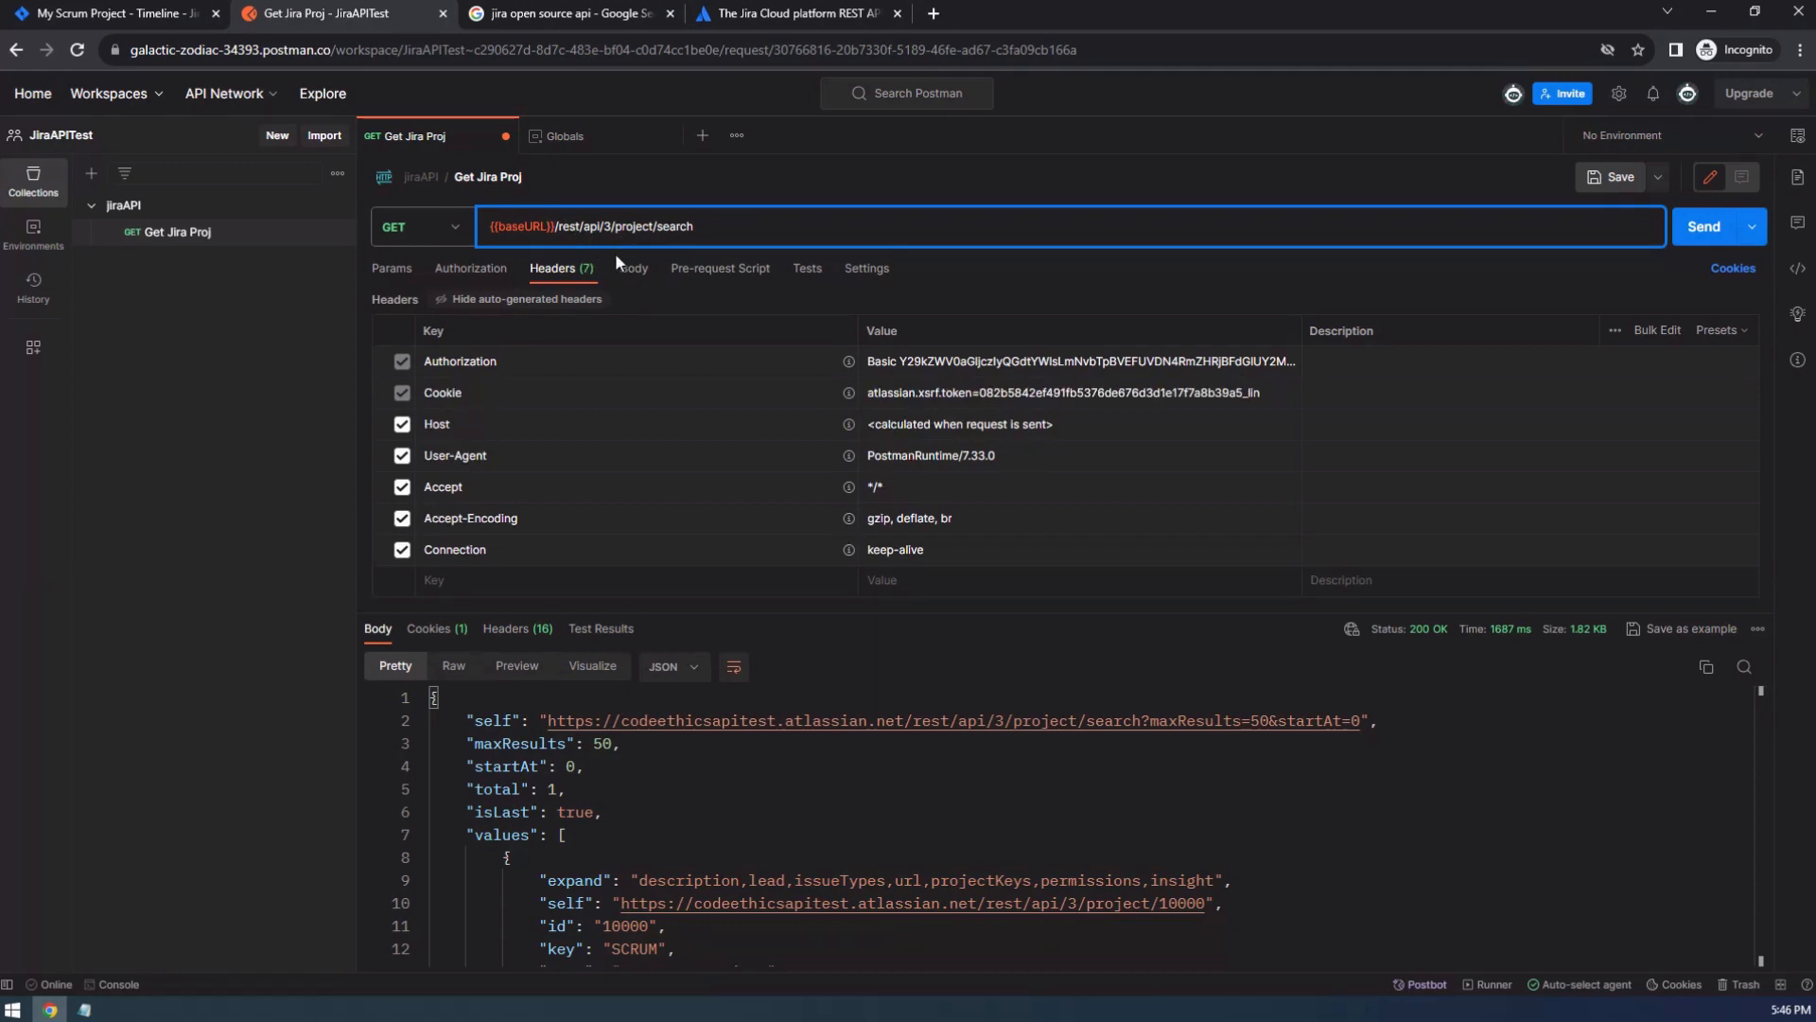
mouse_move(520, 225)
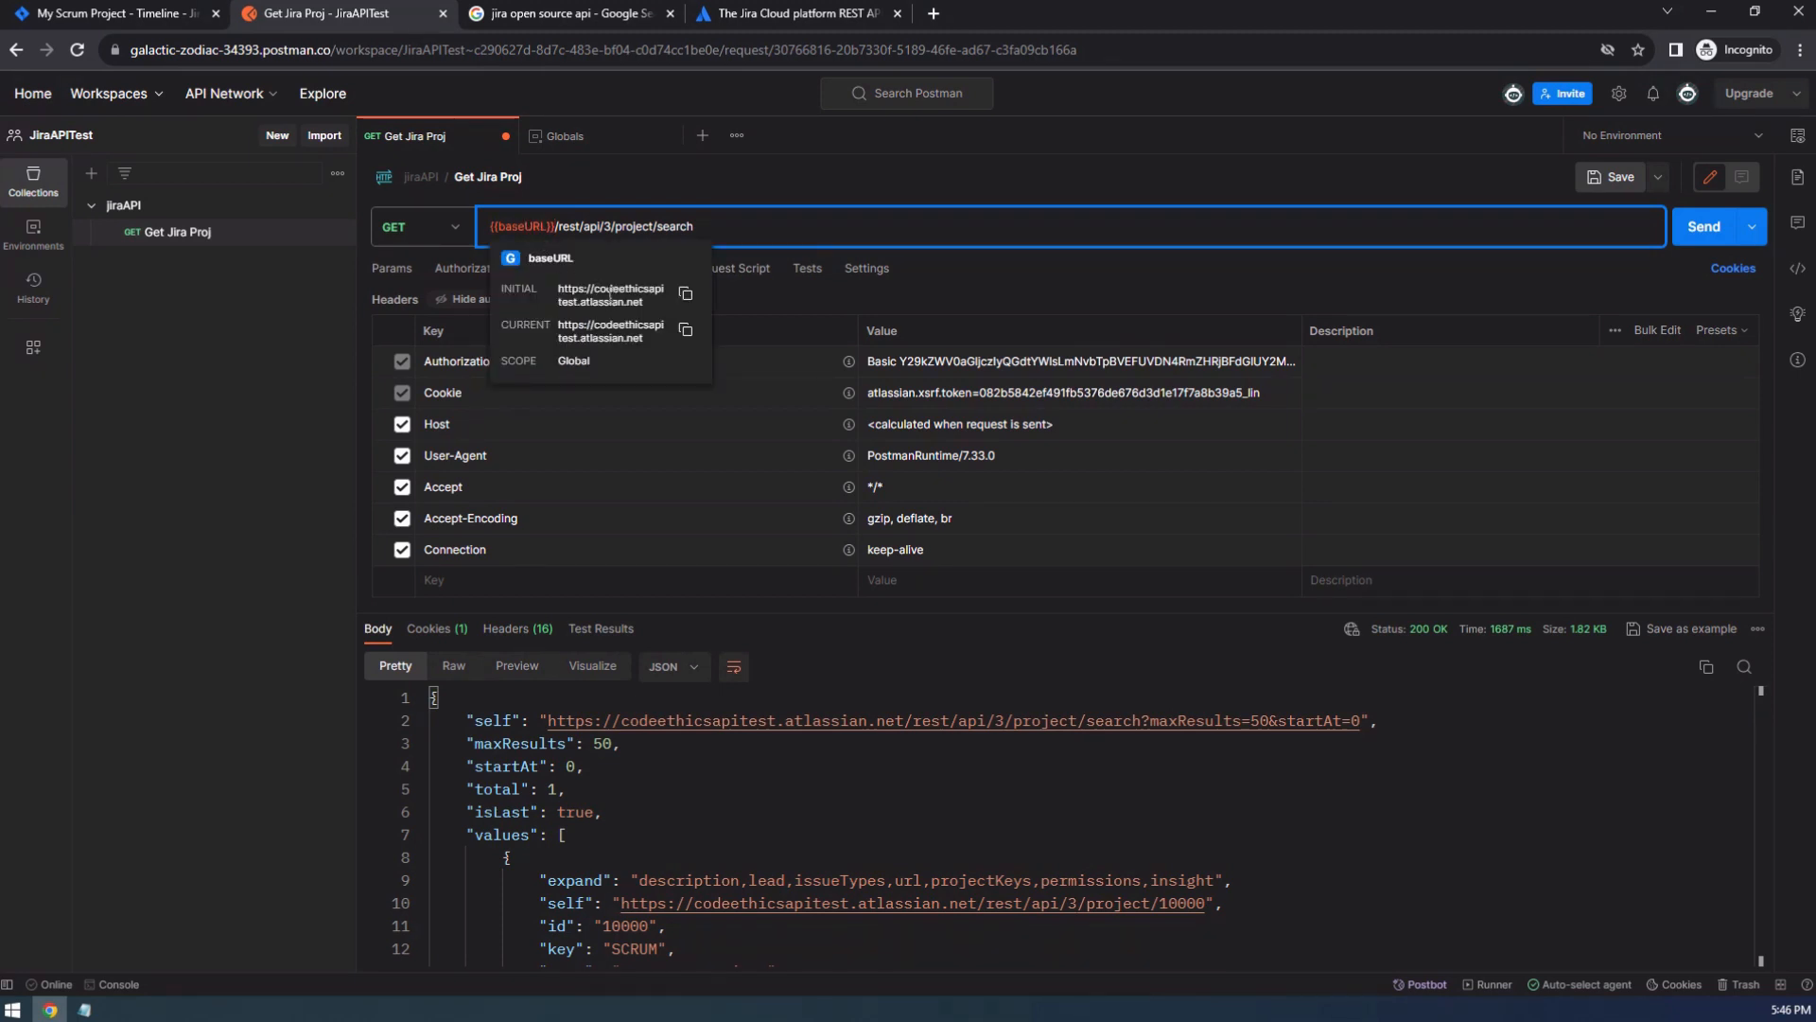
Save the Get Jira Proj request with the variable-based URL, send it again and check the response status.
click(1612, 177)
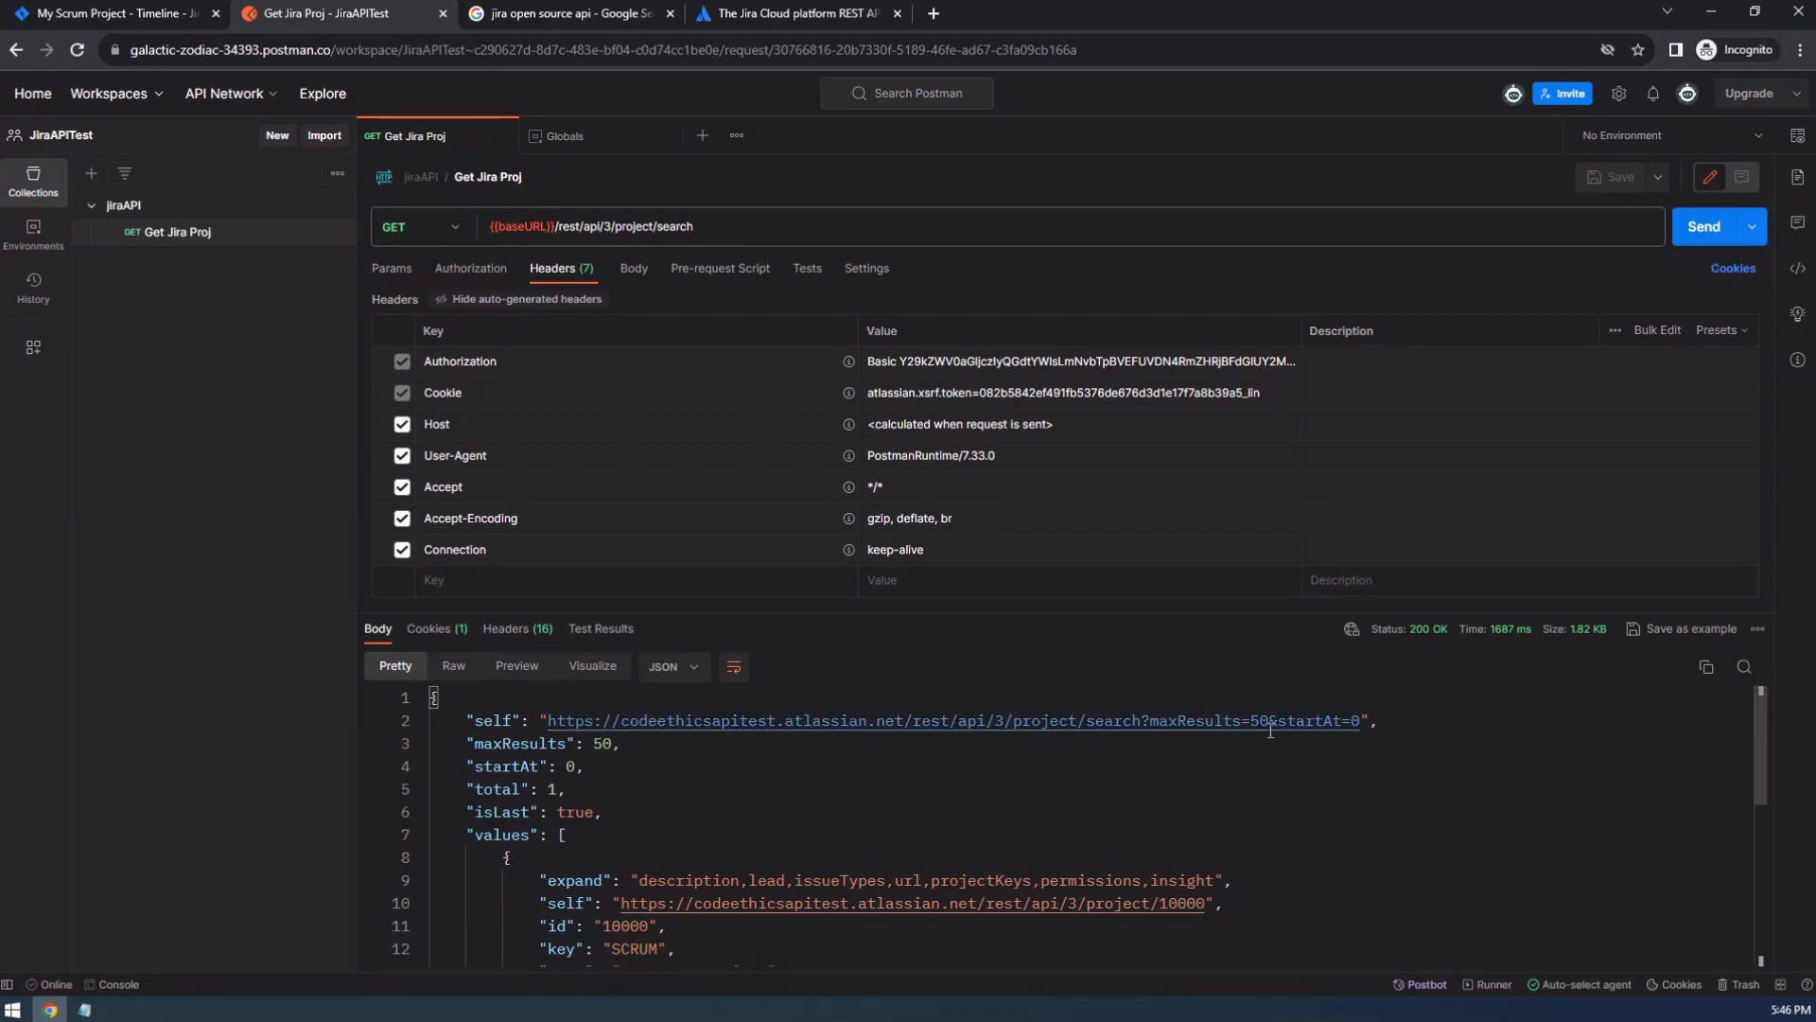
click(1675, 244)
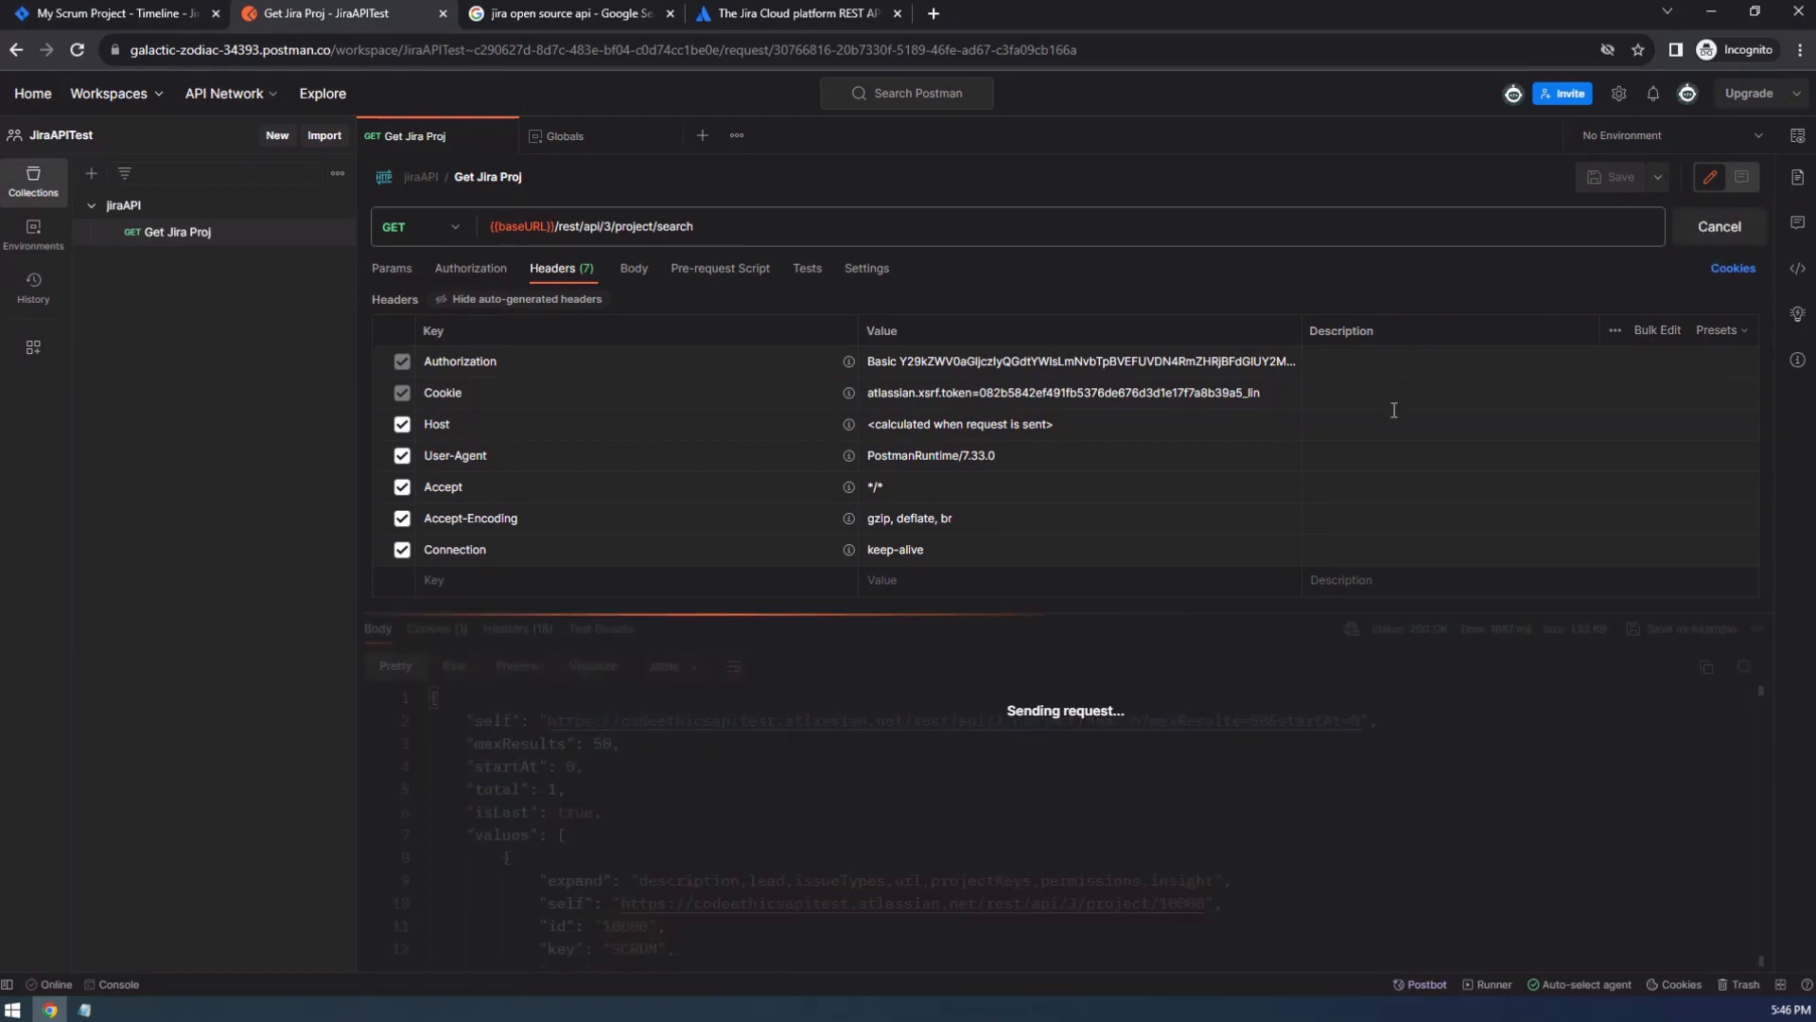
mouse_move(1424, 645)
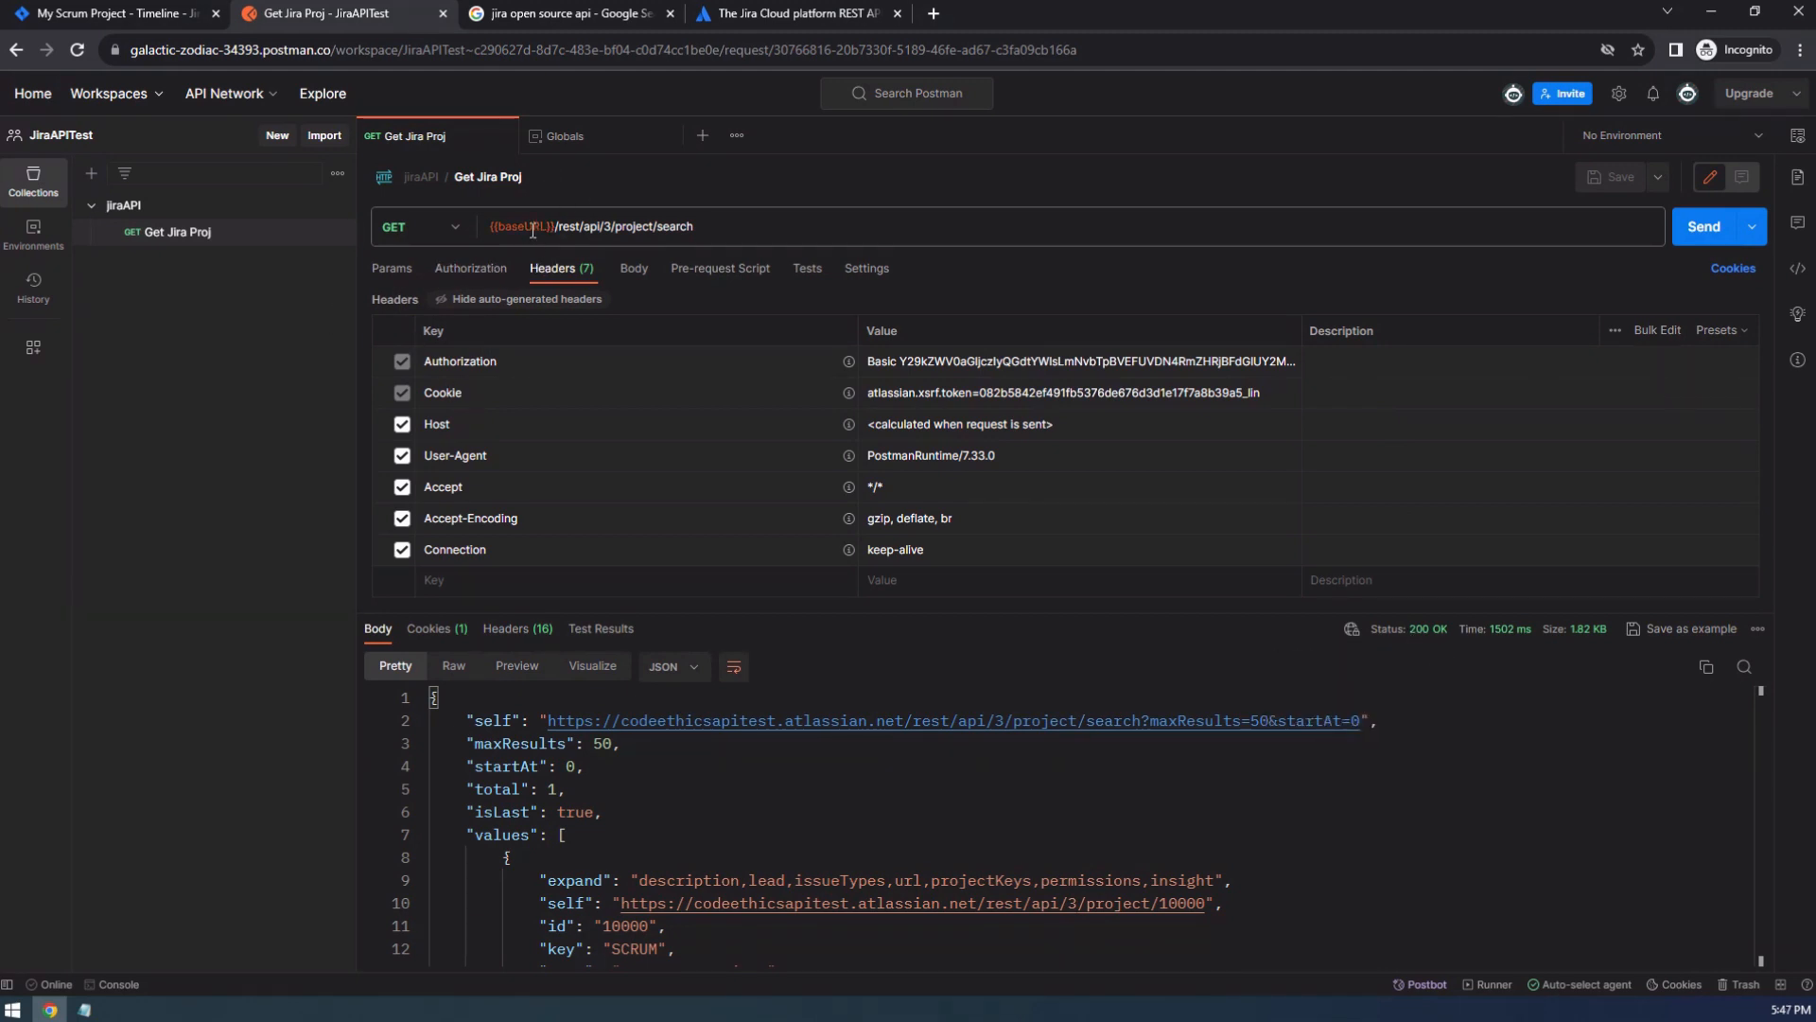
mouse_move(525, 228)
click(104, 14)
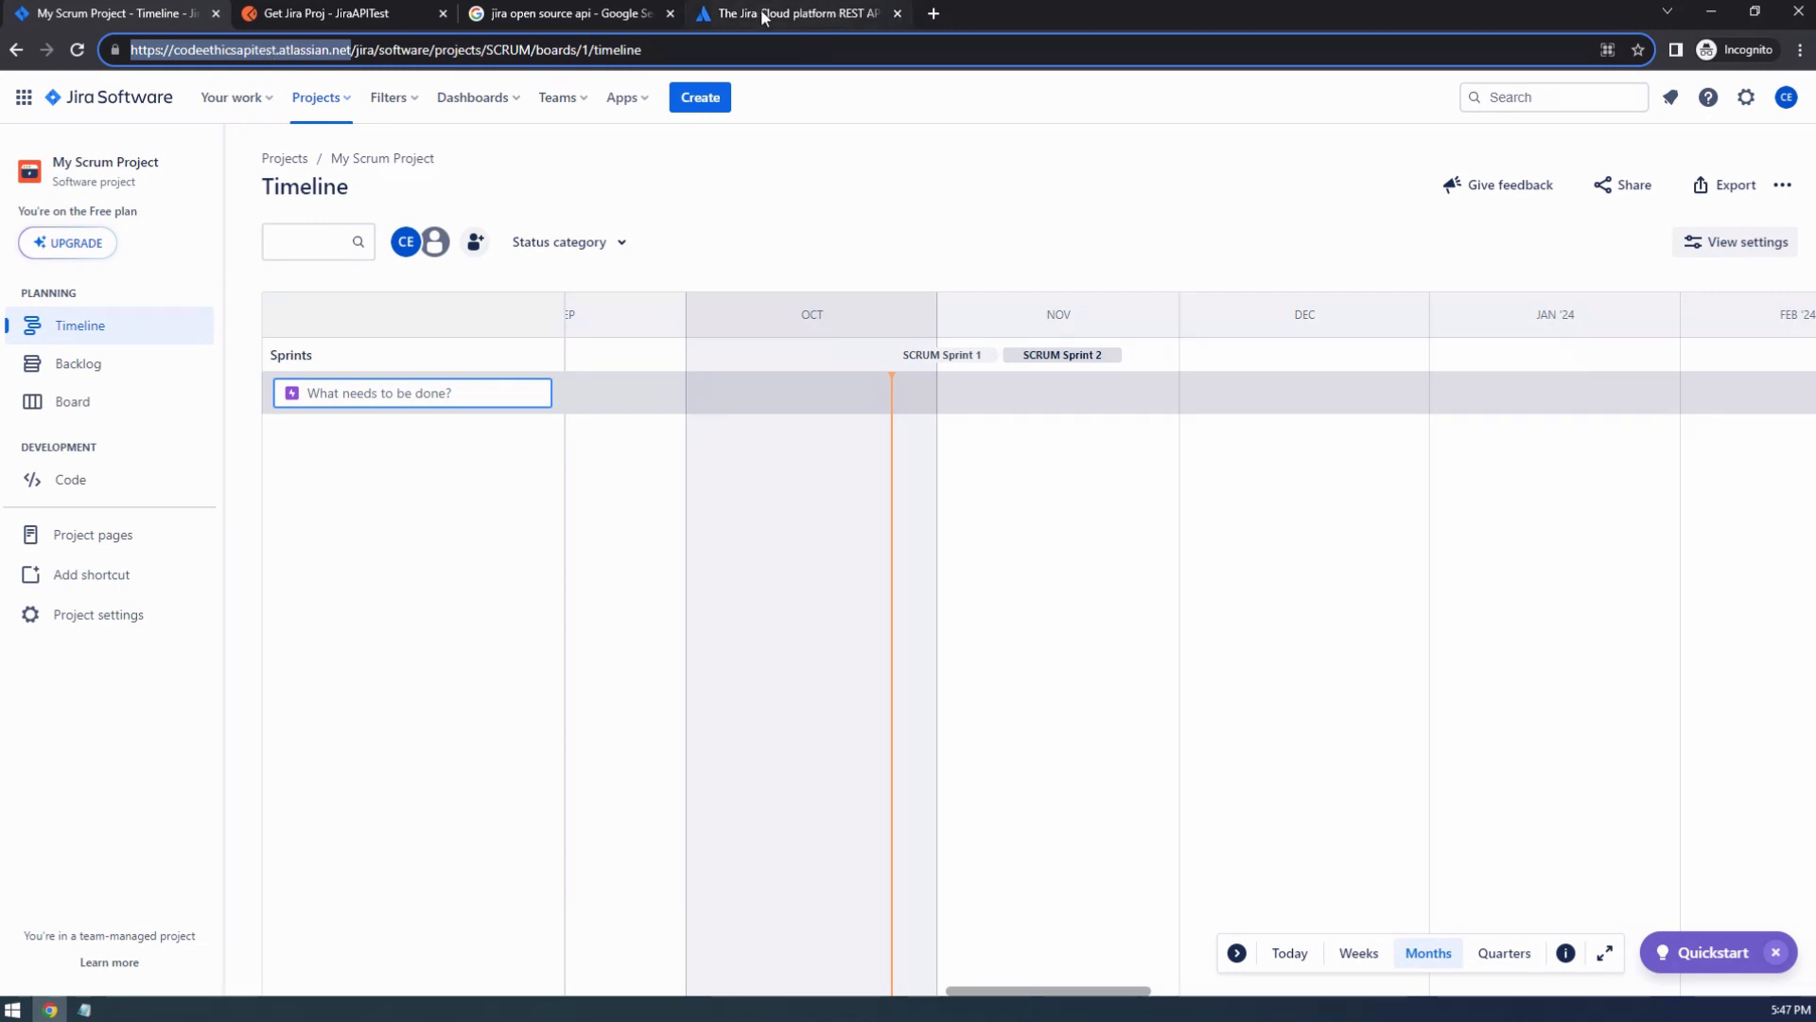
click(795, 13)
click(355, 19)
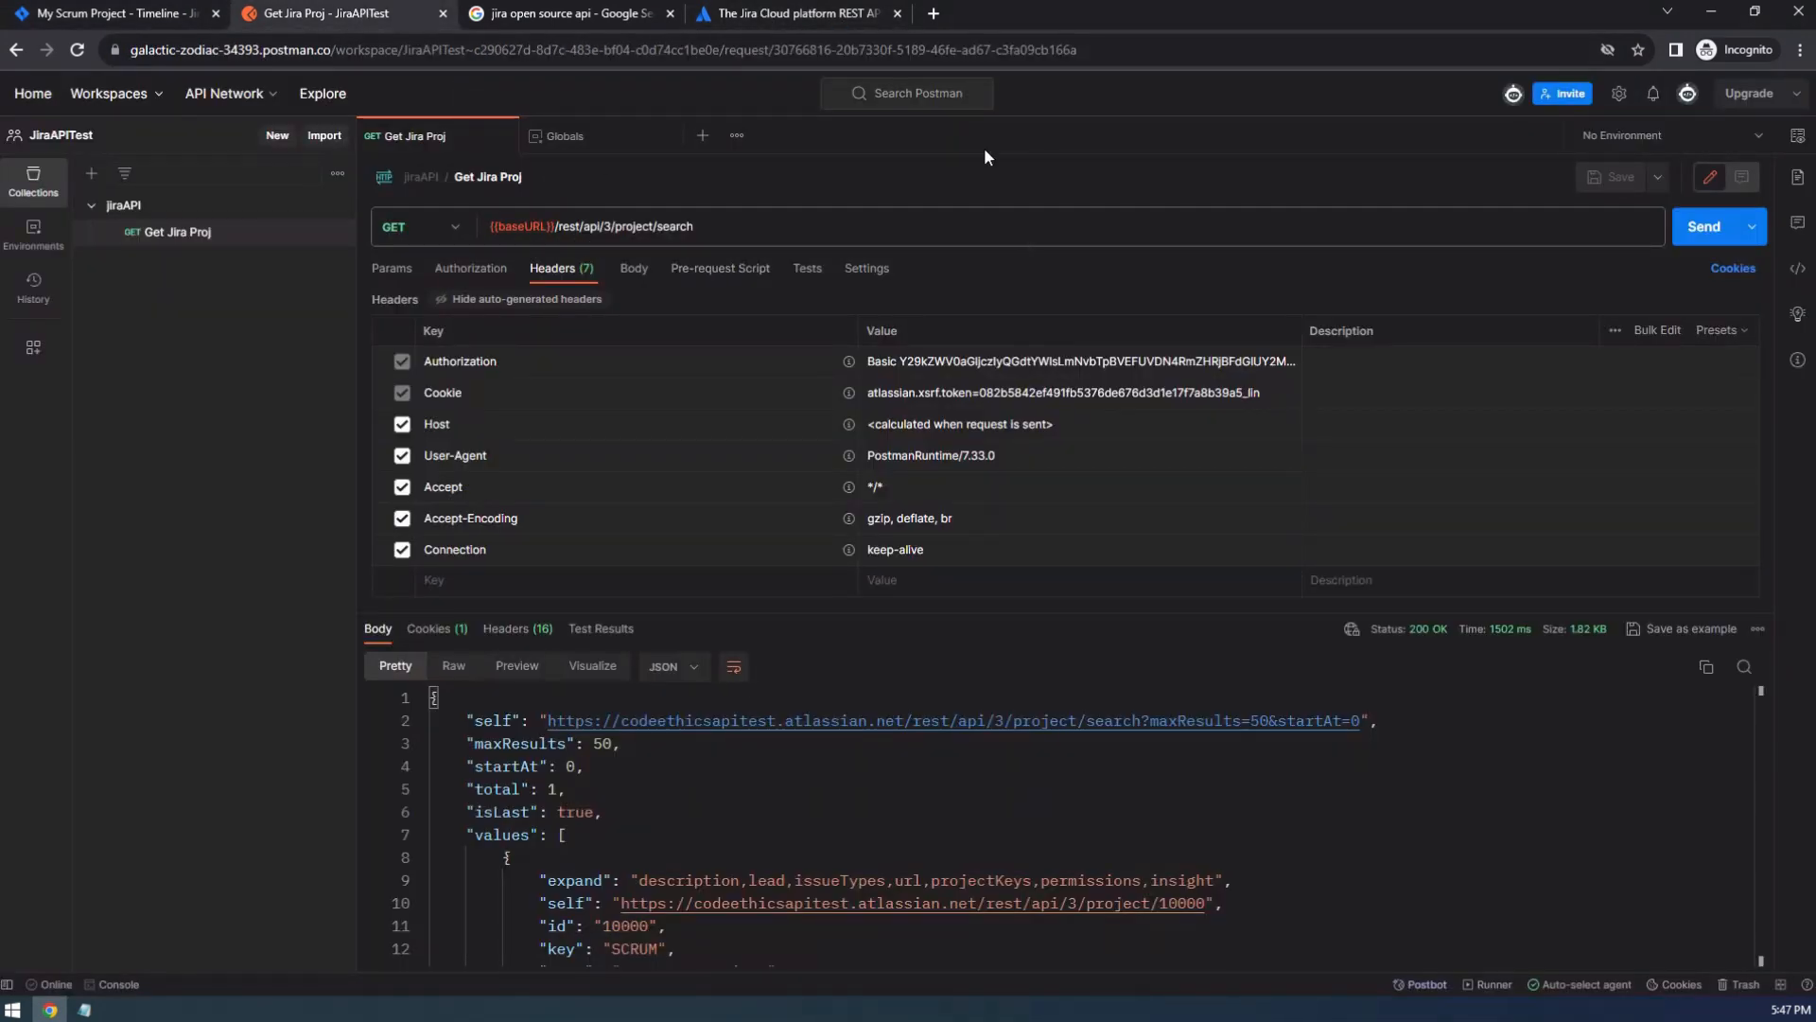
Review the baseURL entry in the workspace's global variables and compare it with the {{baseURL}} reference in the Get Jira Proj request URL.
click(590, 144)
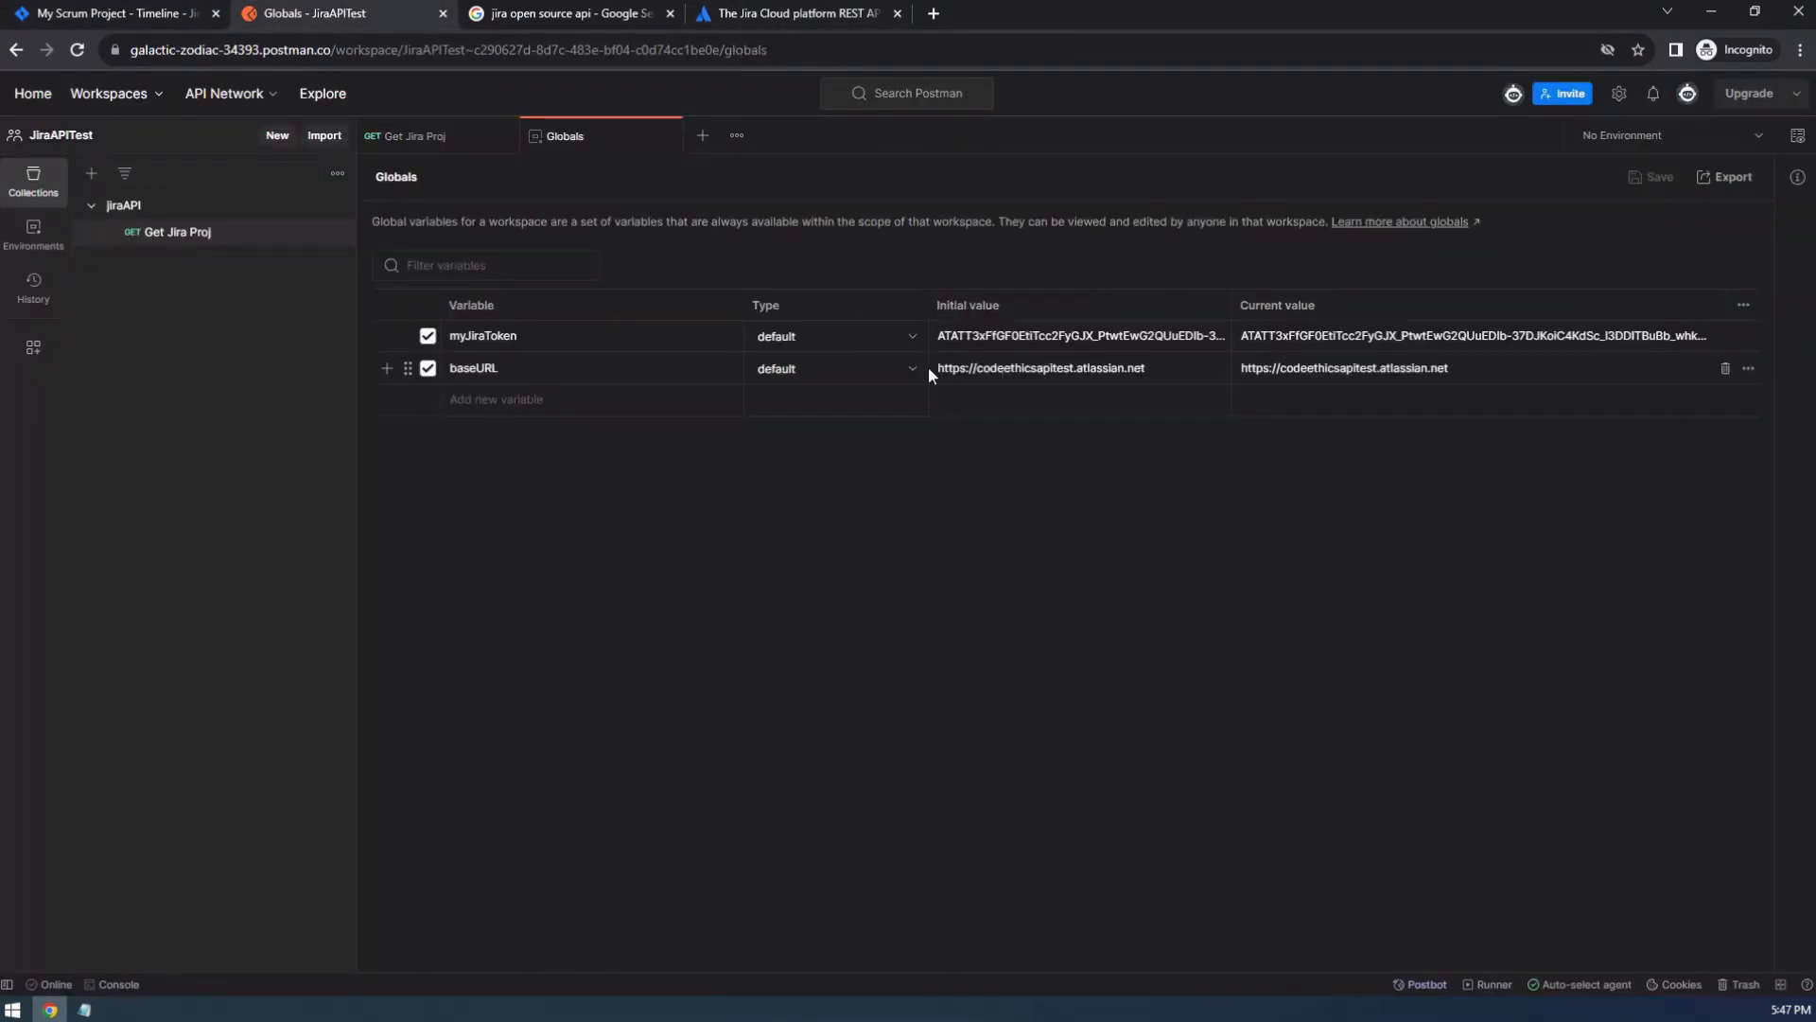
click(431, 140)
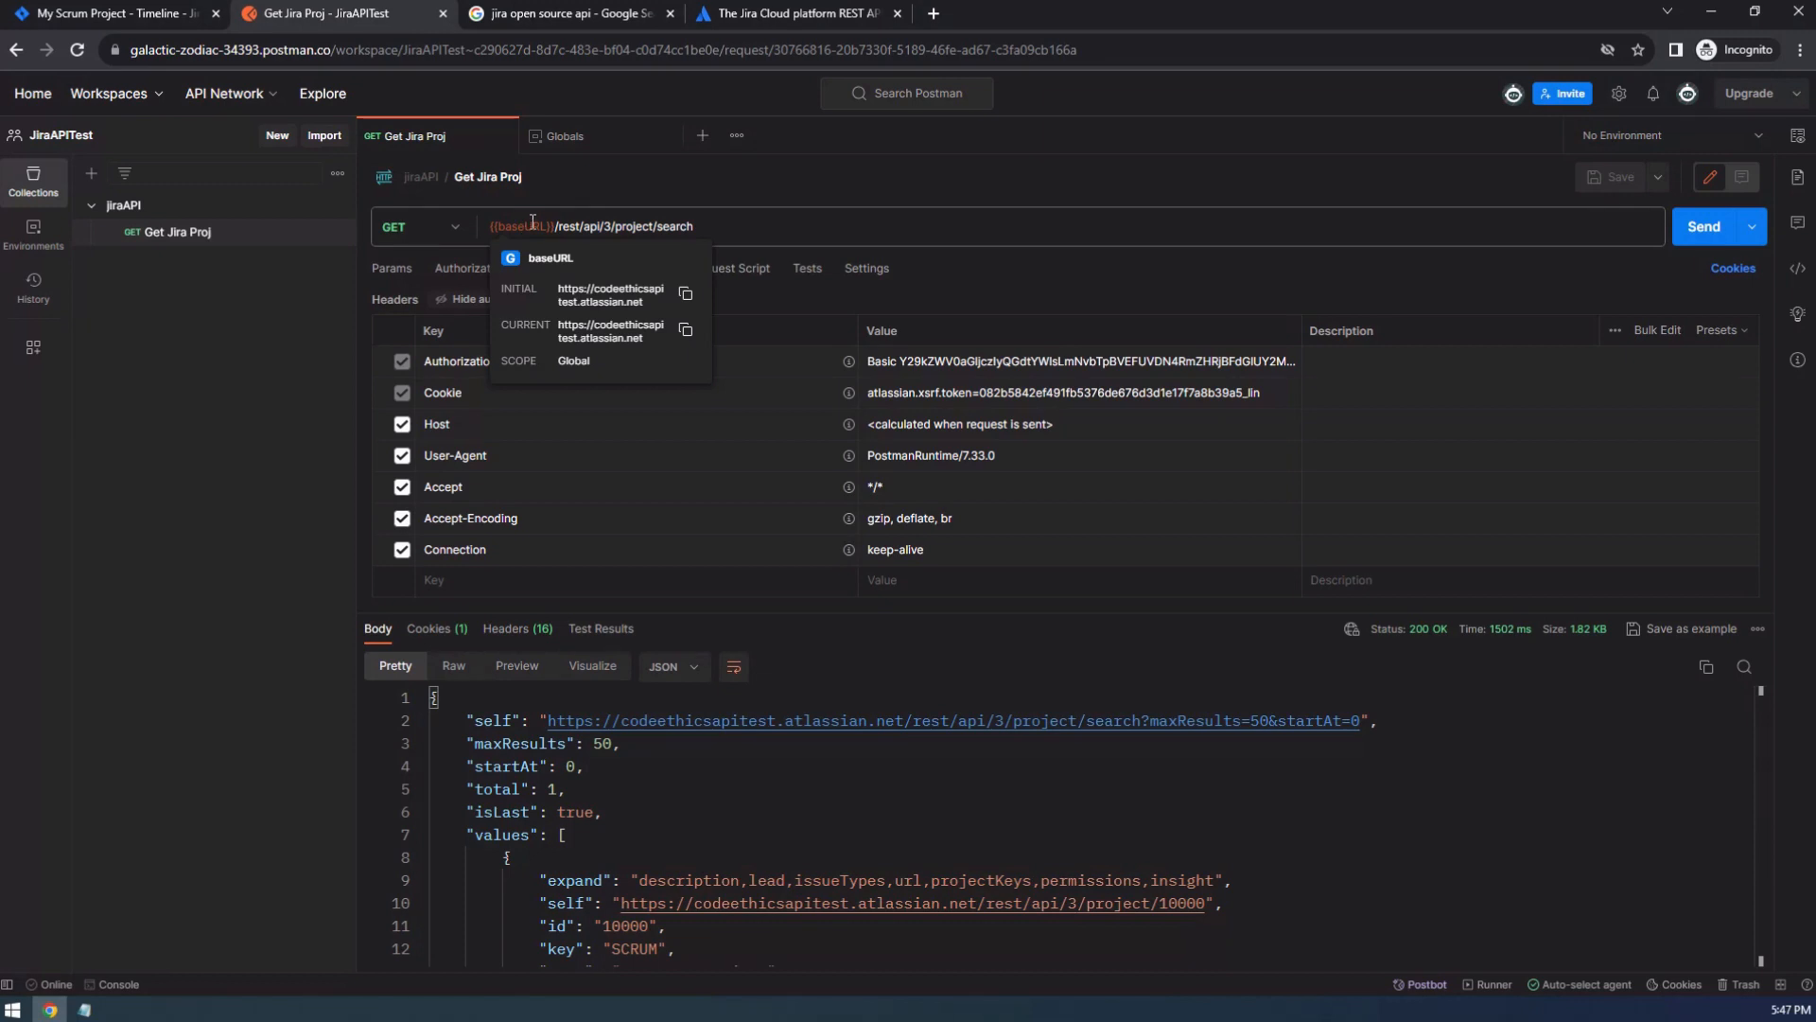
click(565, 136)
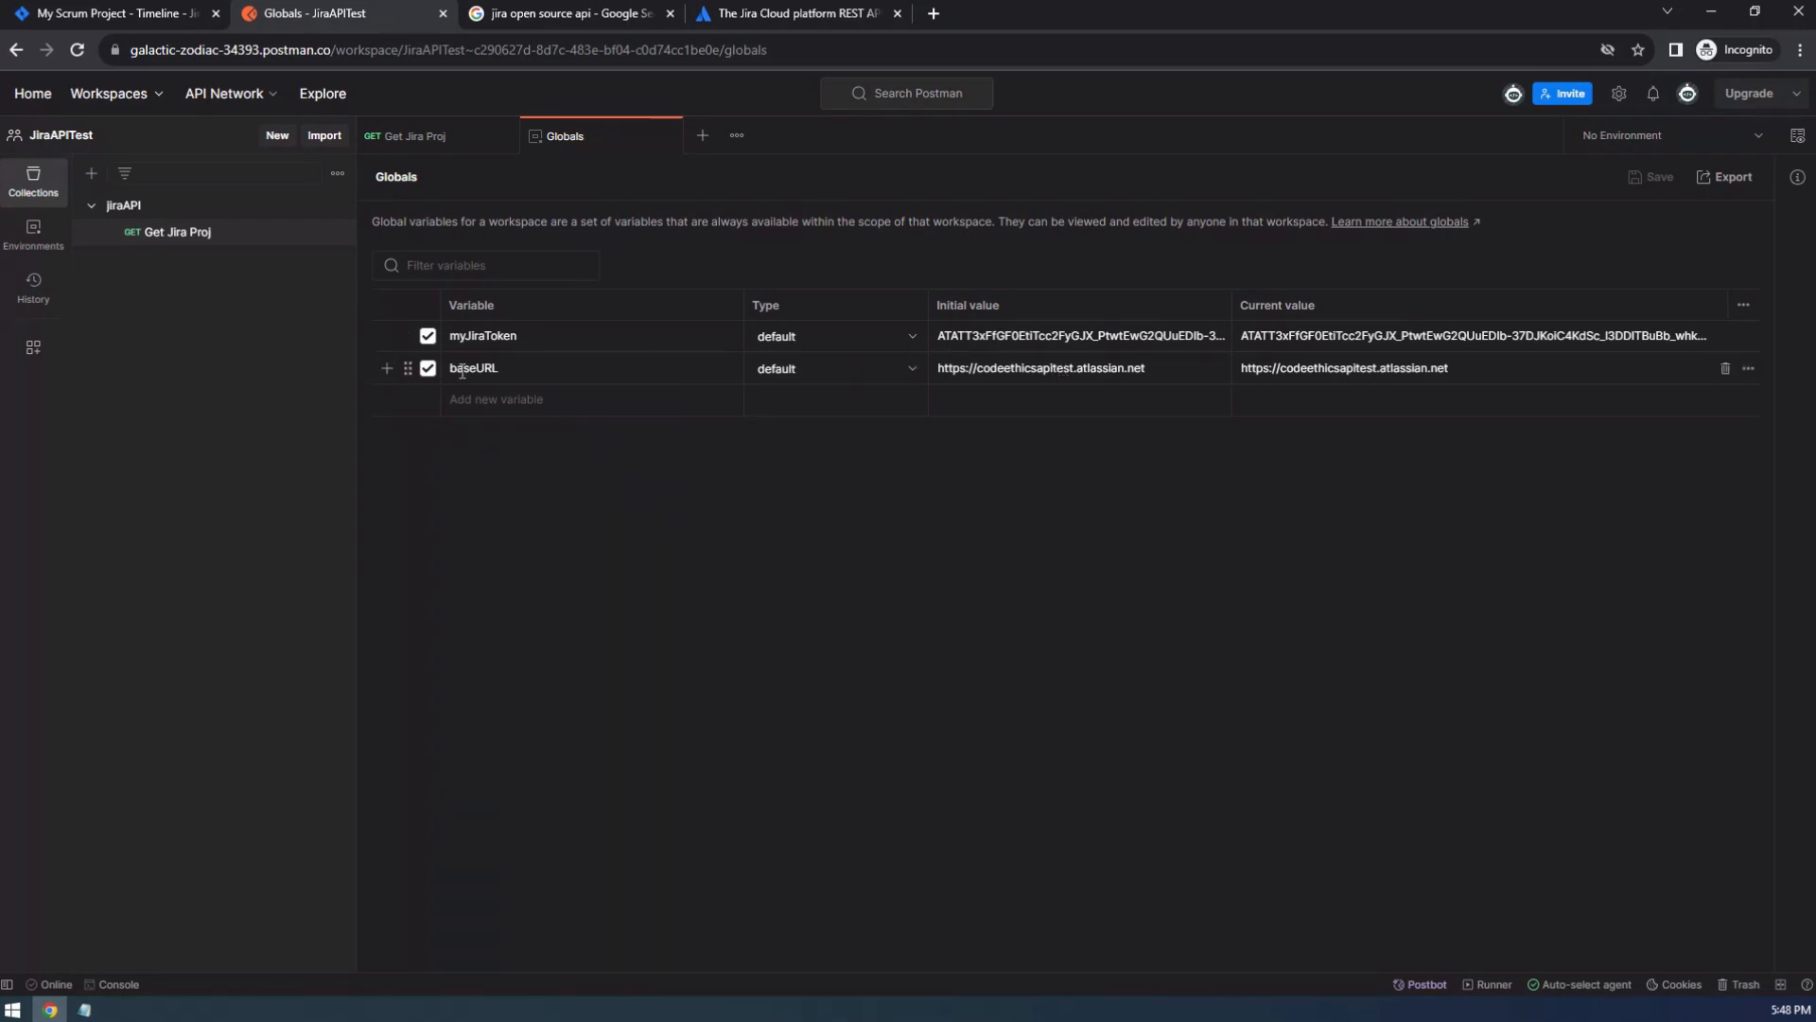
click(428, 139)
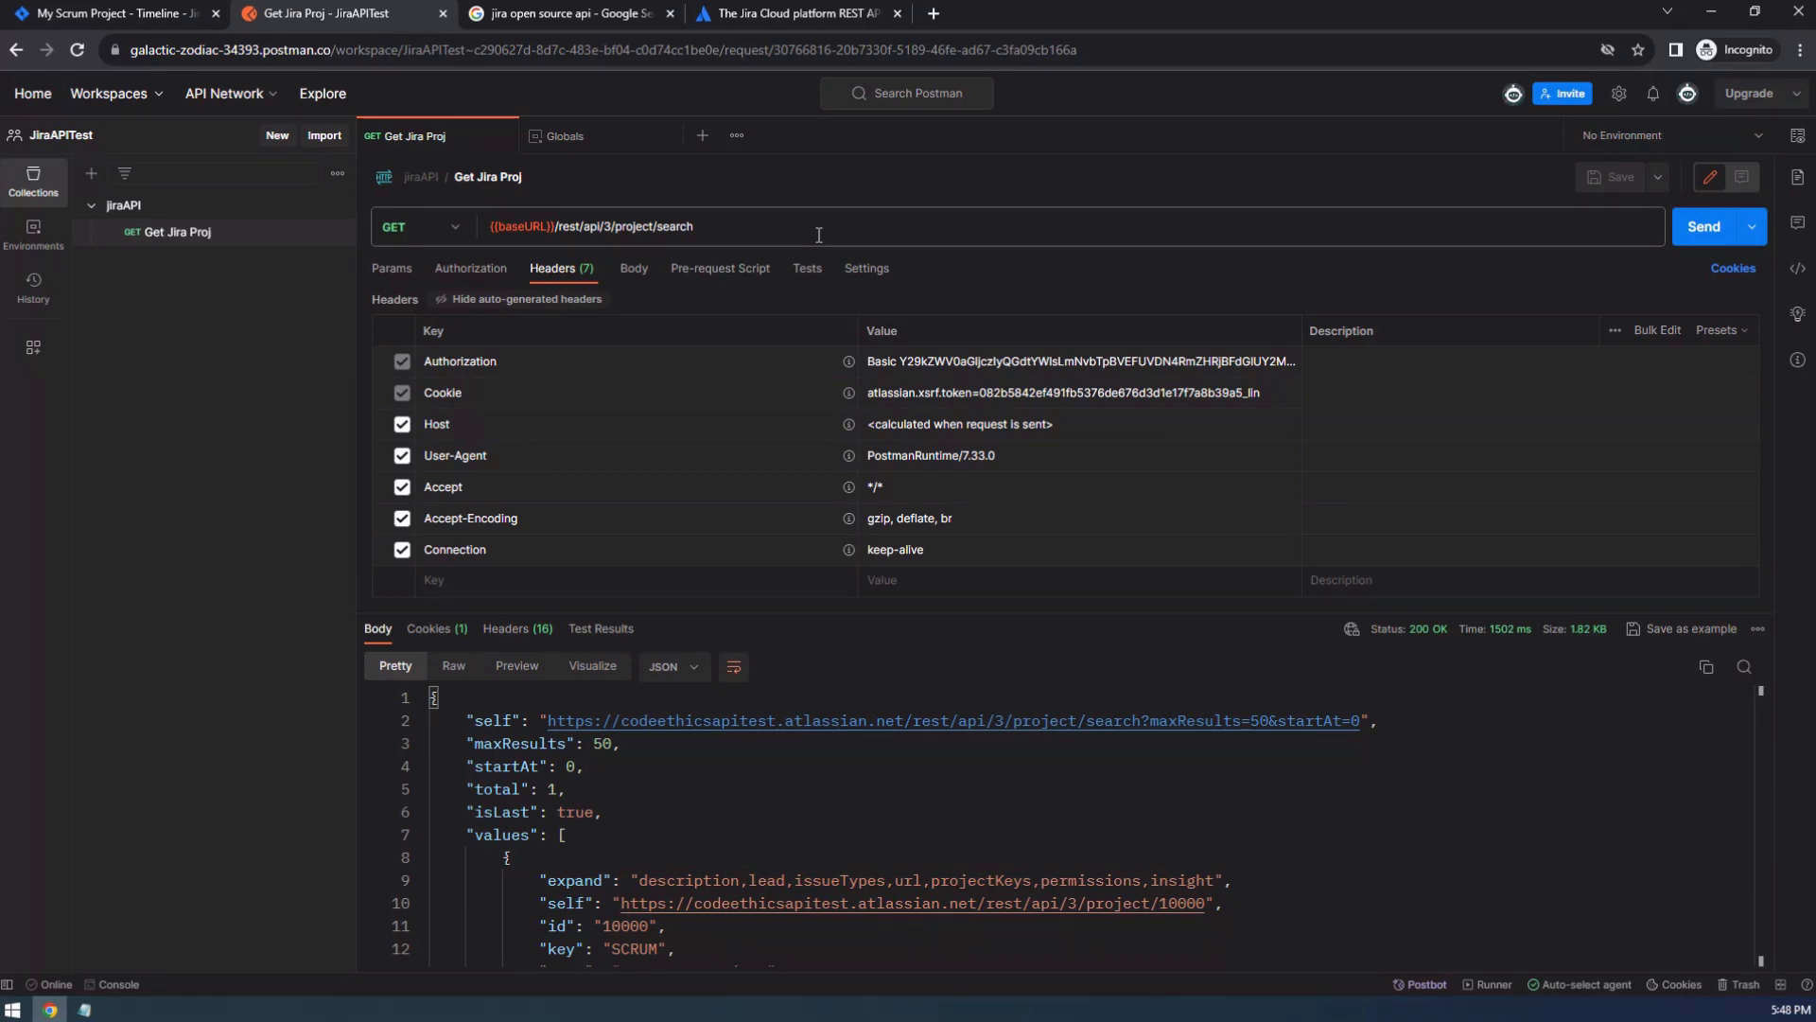
Check the documented response for Get projects paginated in the Jira REST API docs against the Get Jira Proj response in Postman.
click(792, 11)
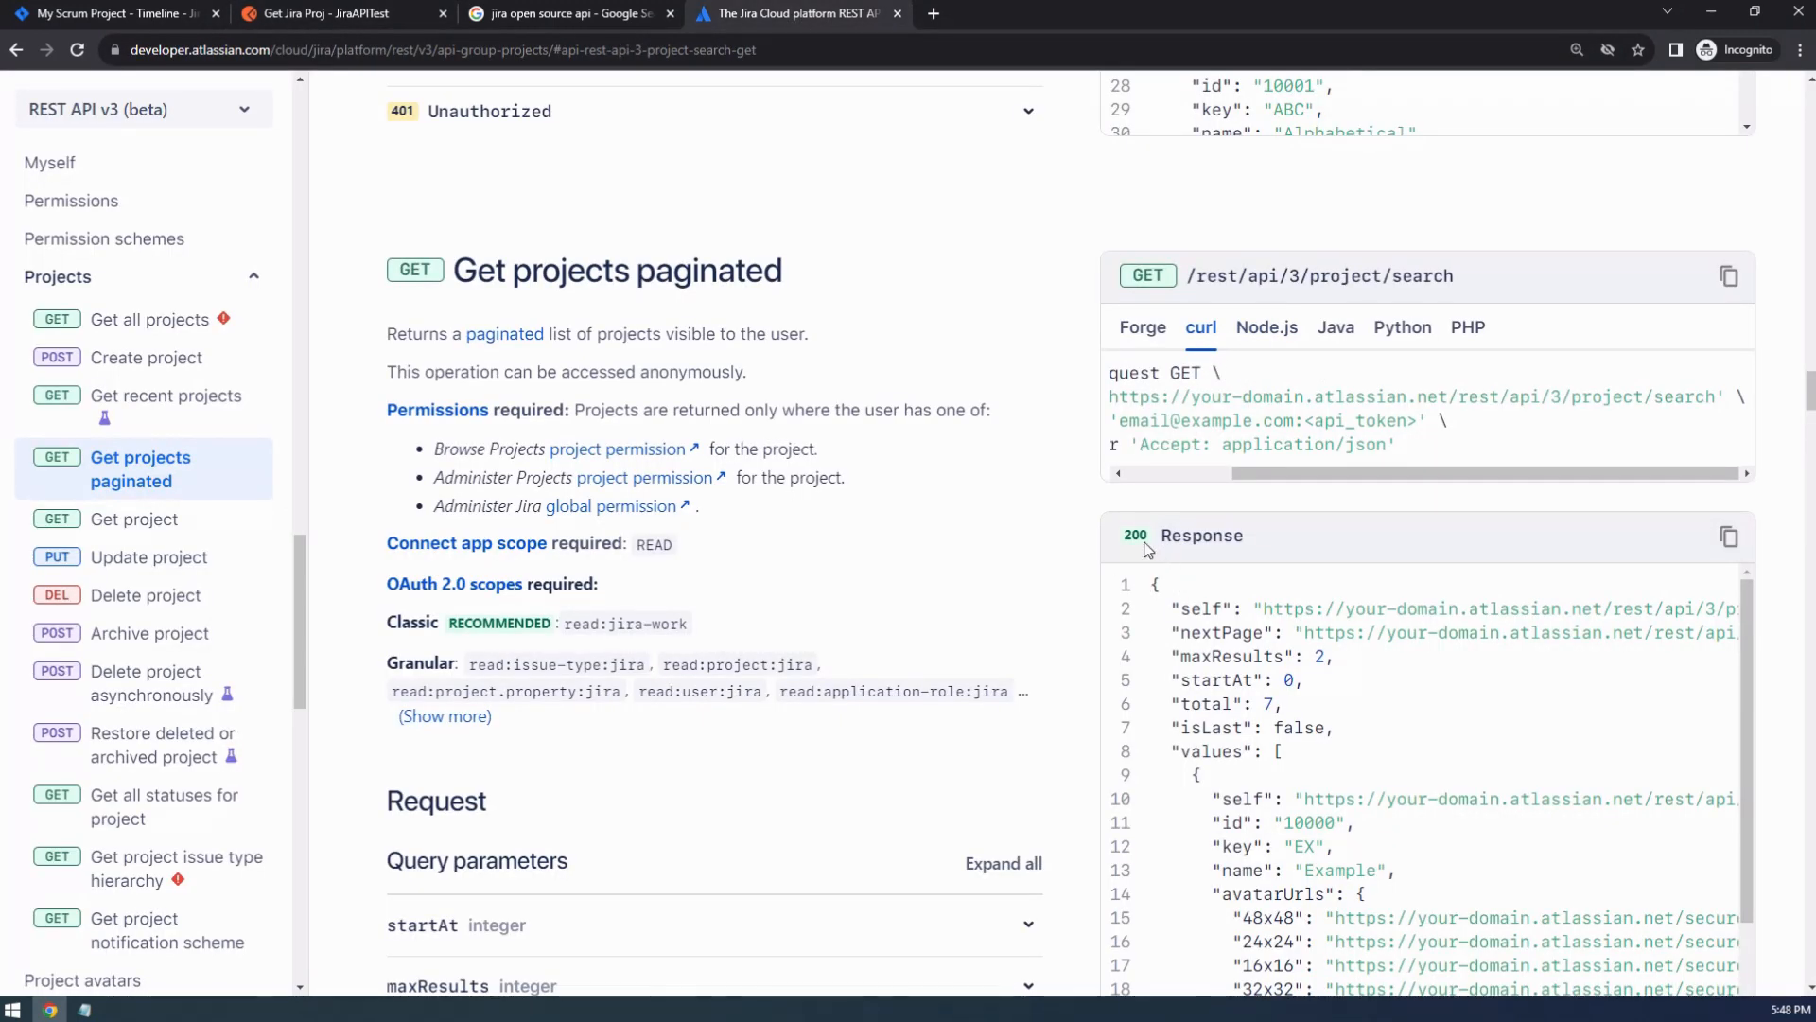
click(305, 19)
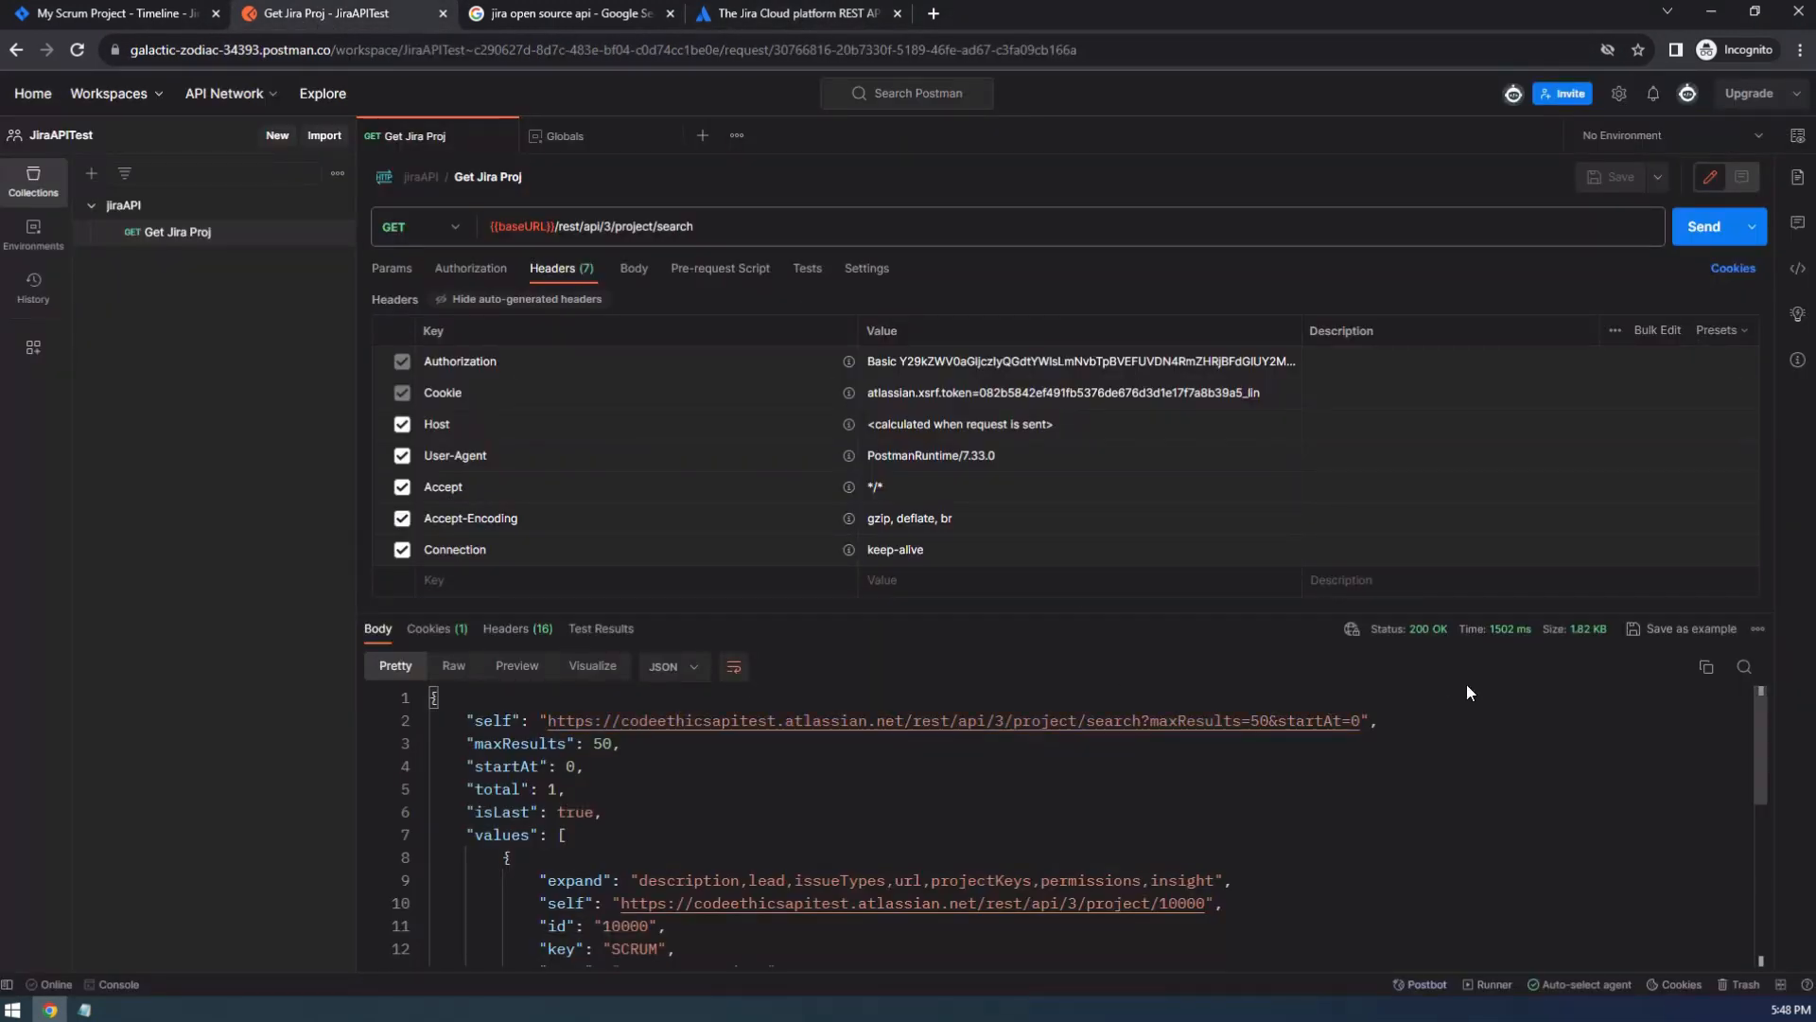